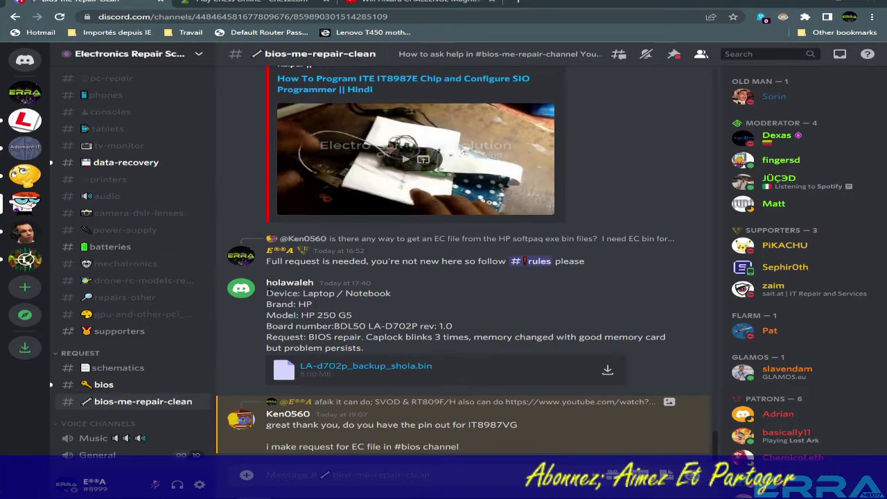
Highlight the device, brand, model and BIOS repair request details in the Discord message.
left_click_drag(266, 293, 380, 338)
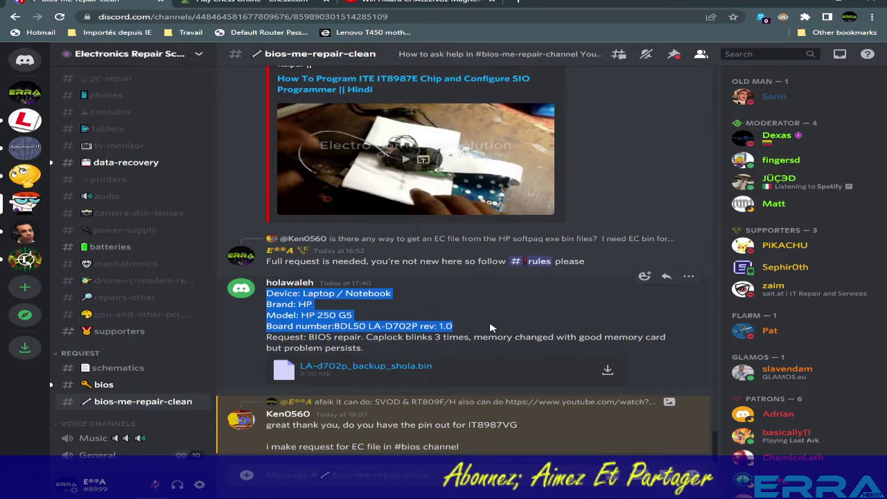
left_click(439, 312)
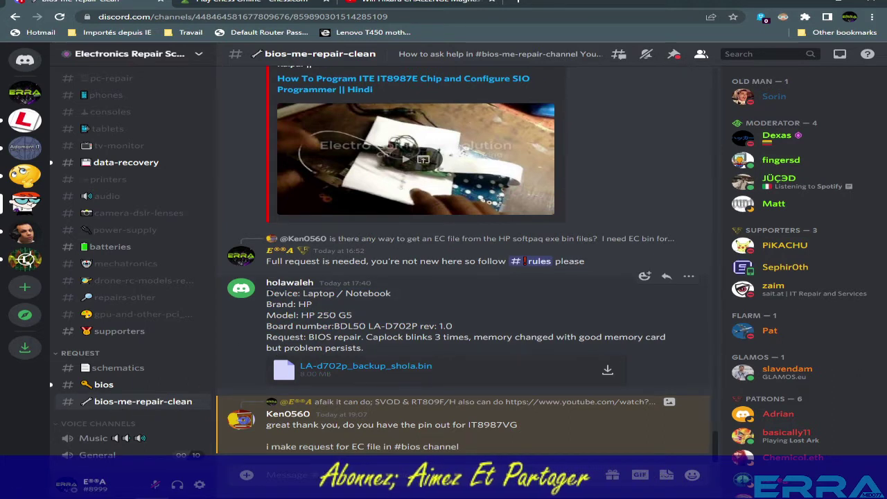
left_click_drag(267, 293, 312, 322)
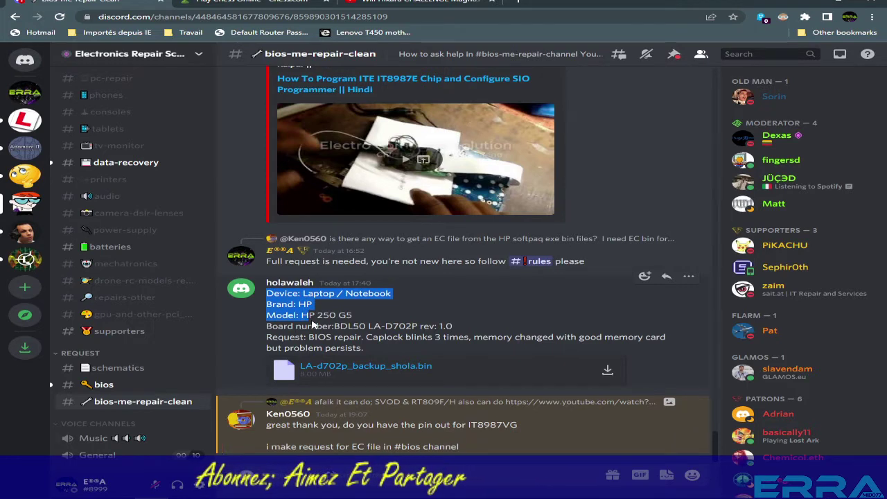
left_click_drag(309, 337, 362, 337)
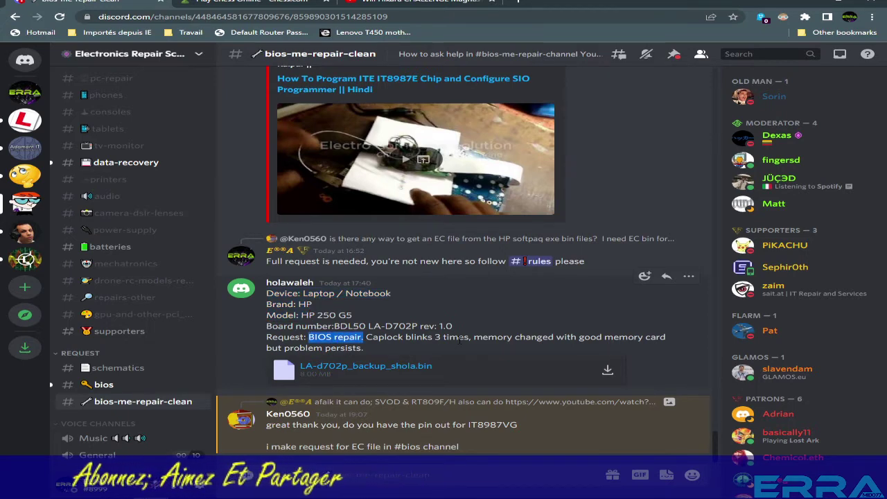
Save LA-d702p_backup_shola.bin into a new requester-named folder inside Desktop\ERS Temporary.
left_click(609, 371)
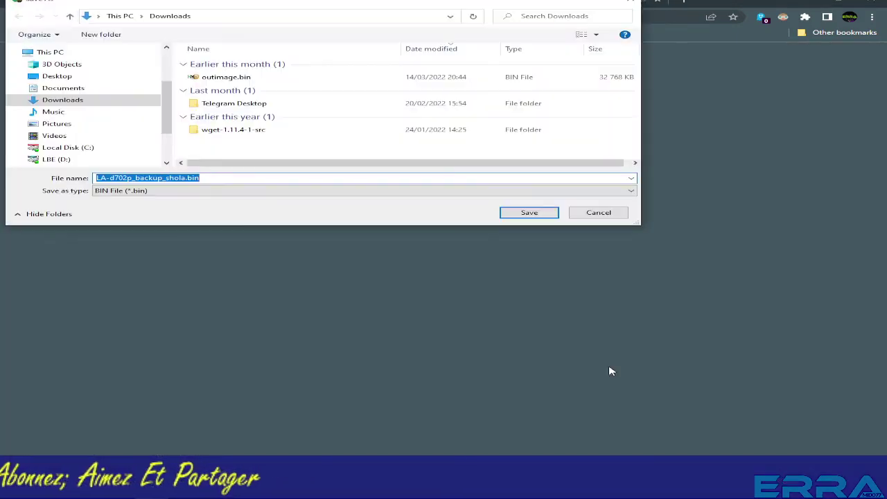
left_click(53, 77)
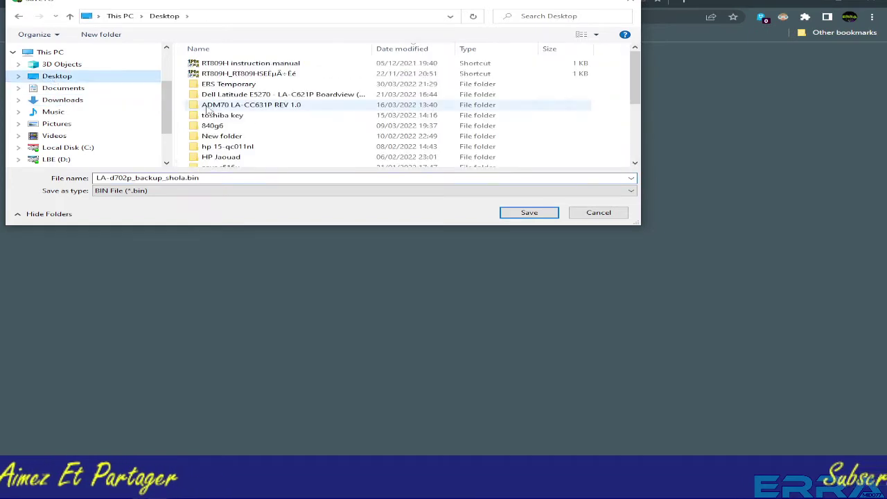
double_click(229, 84)
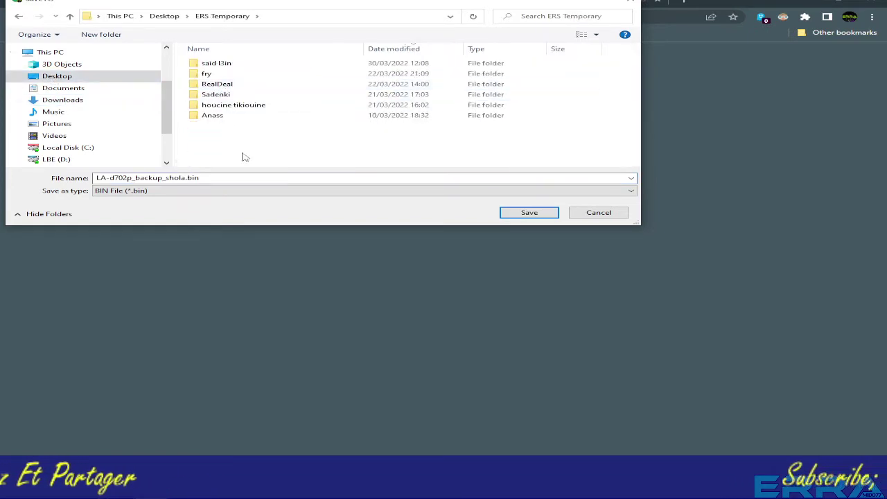
left_click(102, 34)
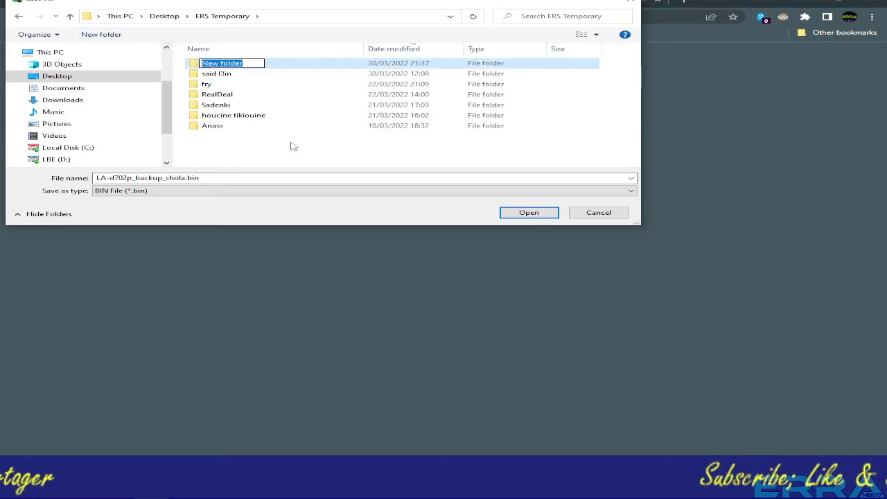
type("hola")
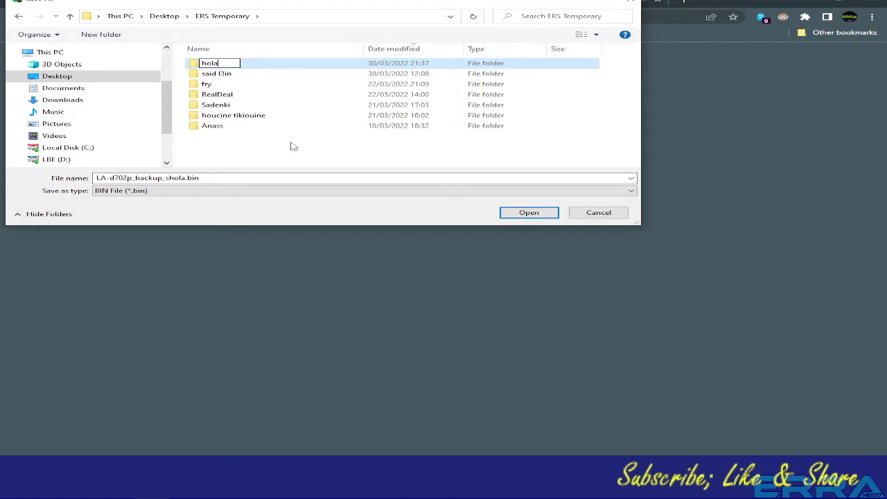
type("waleh")
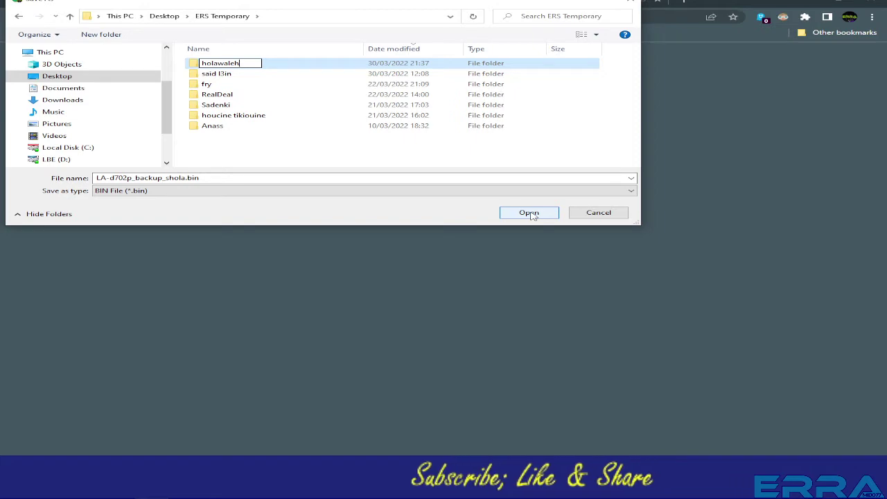
key("Return")
left_click(529, 212)
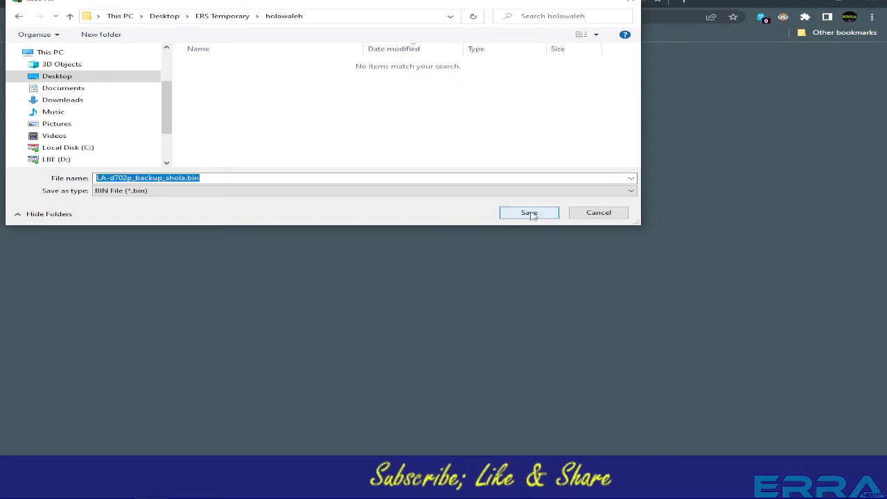
left_click(529, 212)
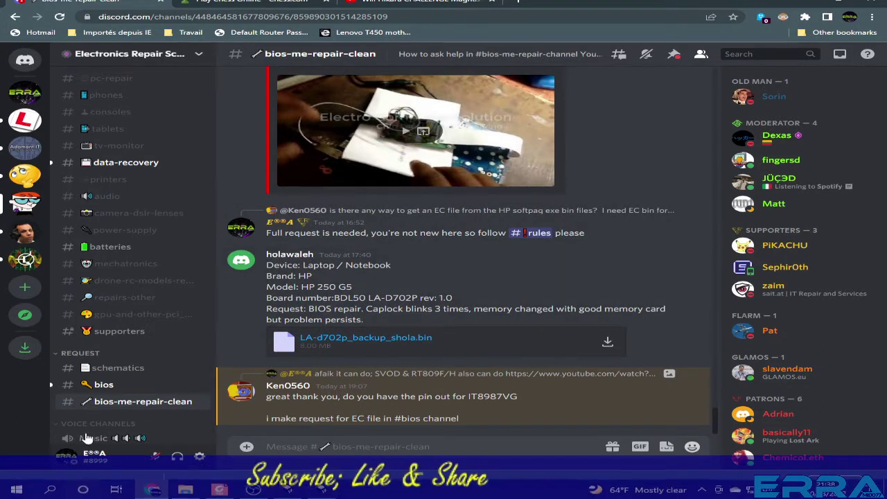
Show the downloaded dump in its folder from Chrome's download bar and reposition the window.
right_click(74, 485)
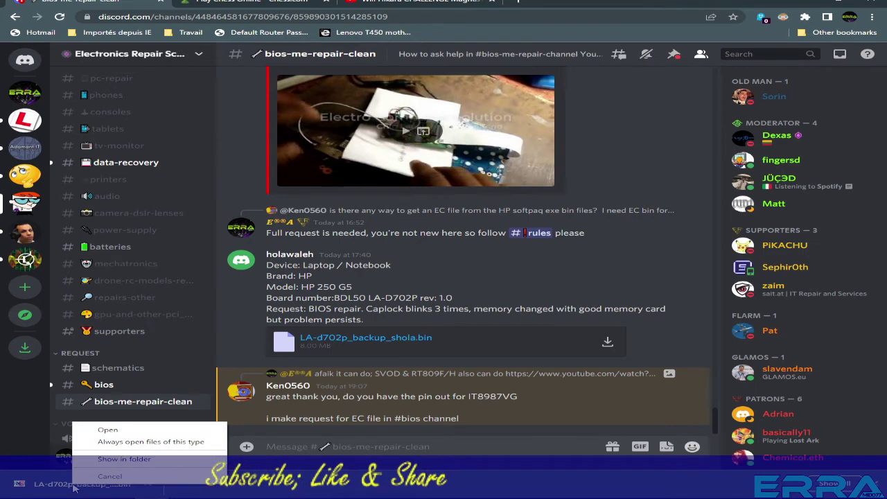
left_click(112, 457)
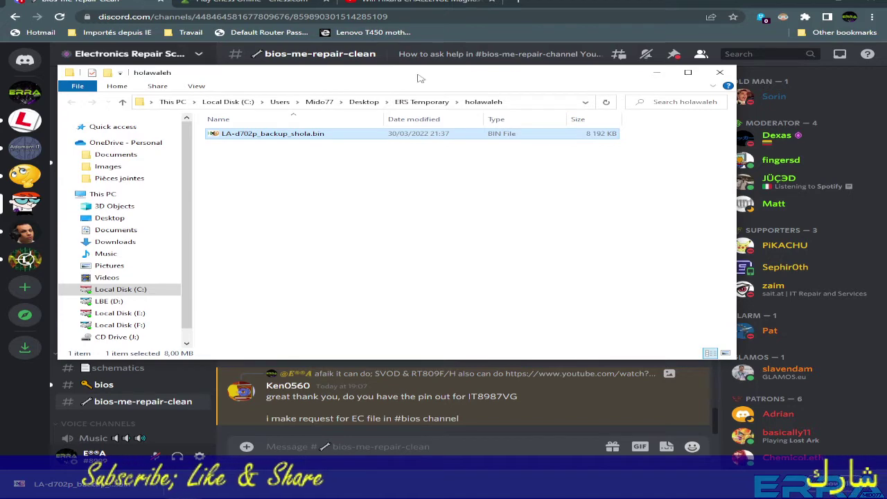
left_click_drag(419, 78, 477, 102)
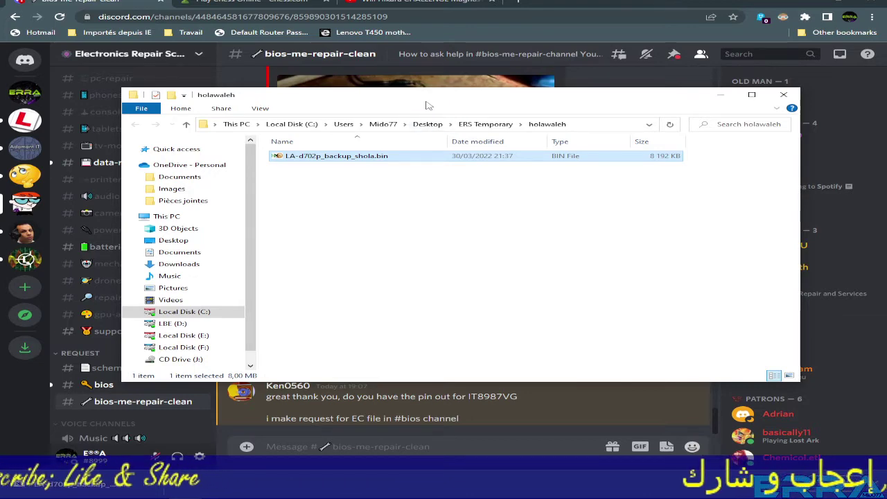
left_click_drag(427, 105, 418, 70)
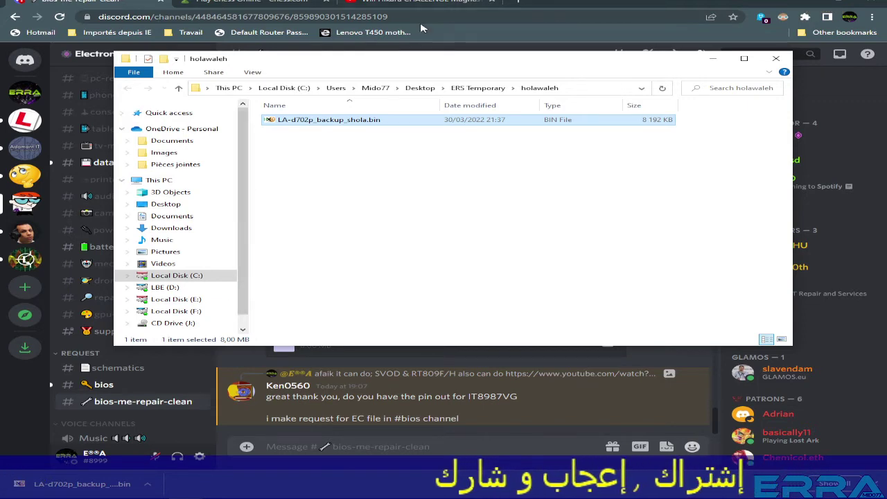
Bring the dump's folder back to front and minimize the browser to reveal the desktop.
left_click(94, 3)
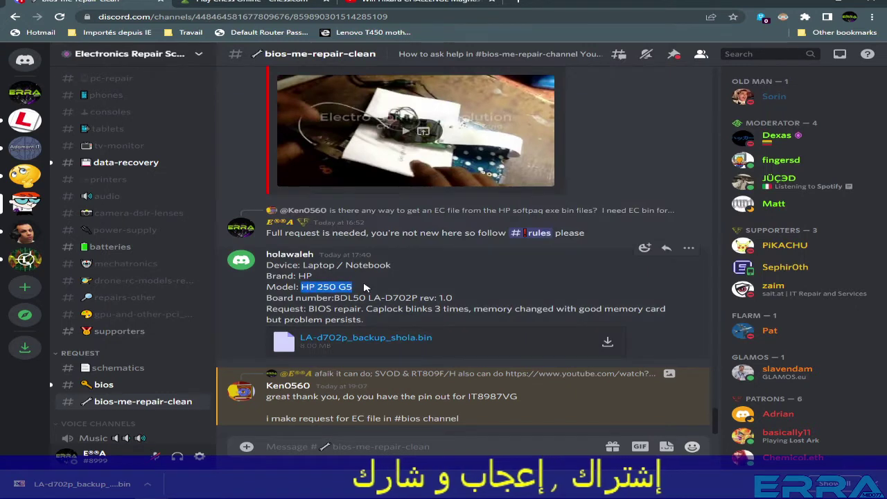
mouse_move(309, 480)
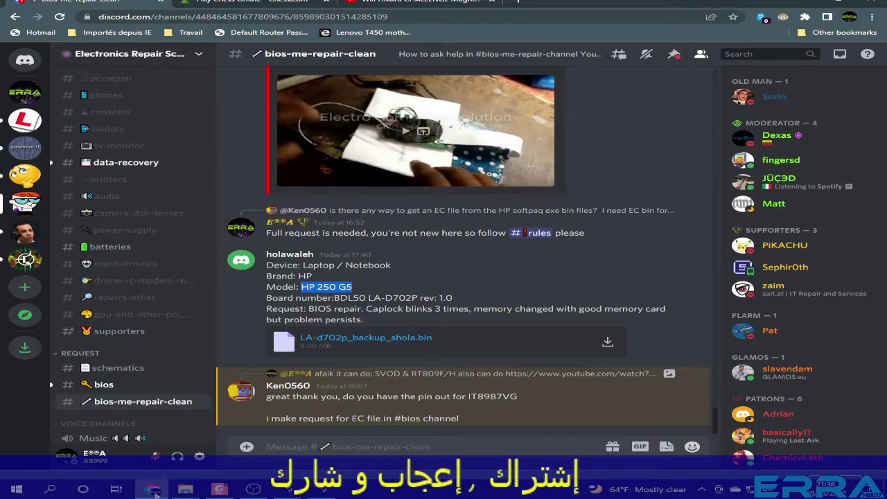
left_click(187, 491)
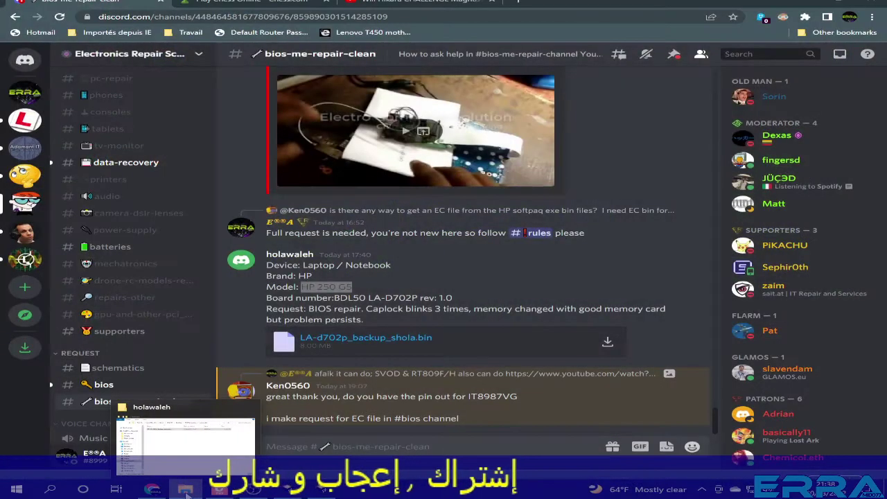
left_click(185, 435)
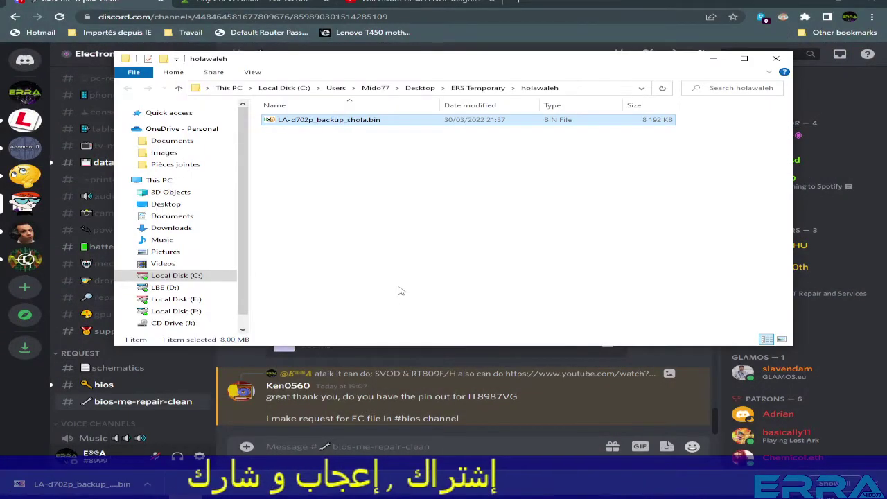
left_click(814, 5)
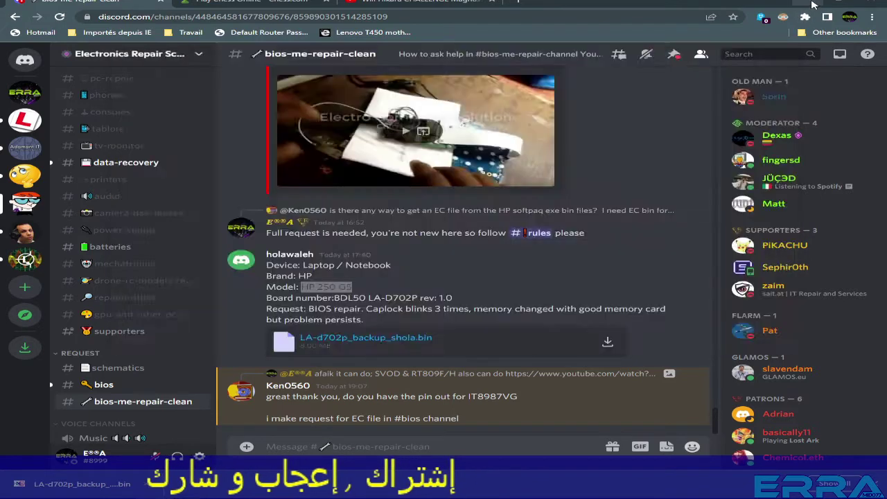
left_click_drag(423, 69, 456, 17)
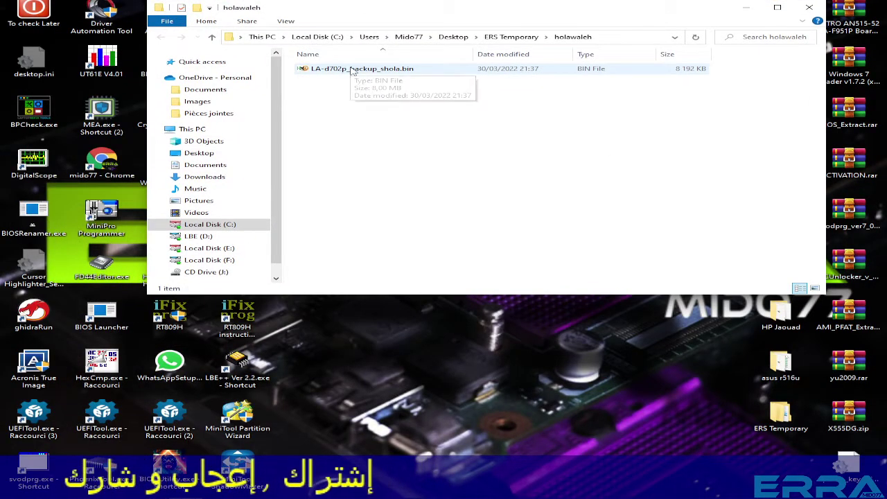
Drop LA-d702p_backup_shola.bin onto the UEFITool shortcut to load it, then return to Discord.
left_click(308, 71)
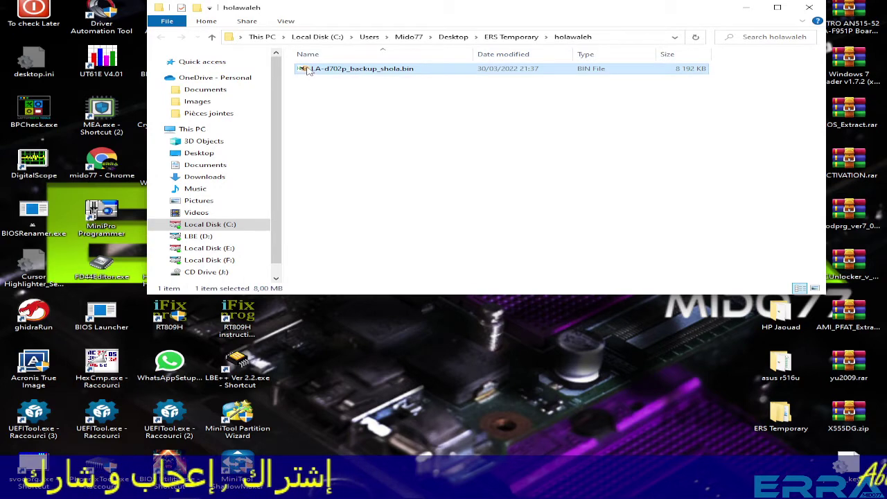
left_click_drag(309, 72, 103, 413)
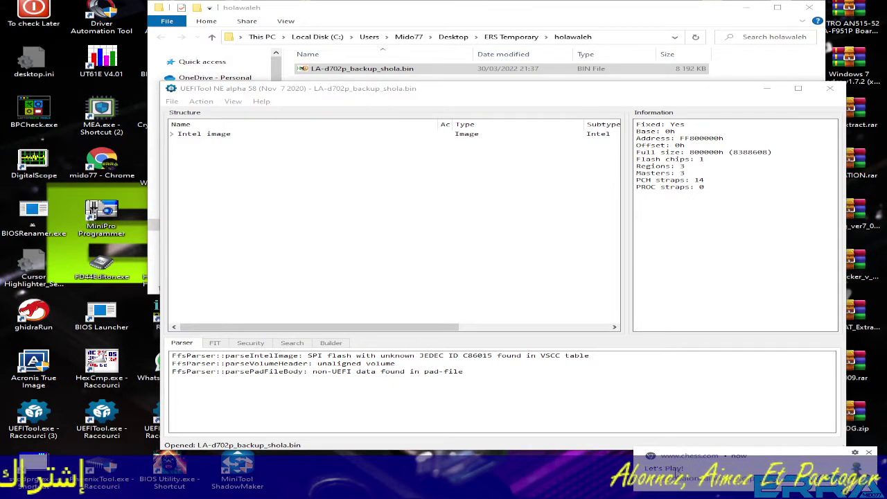
mouse_move(627, 495)
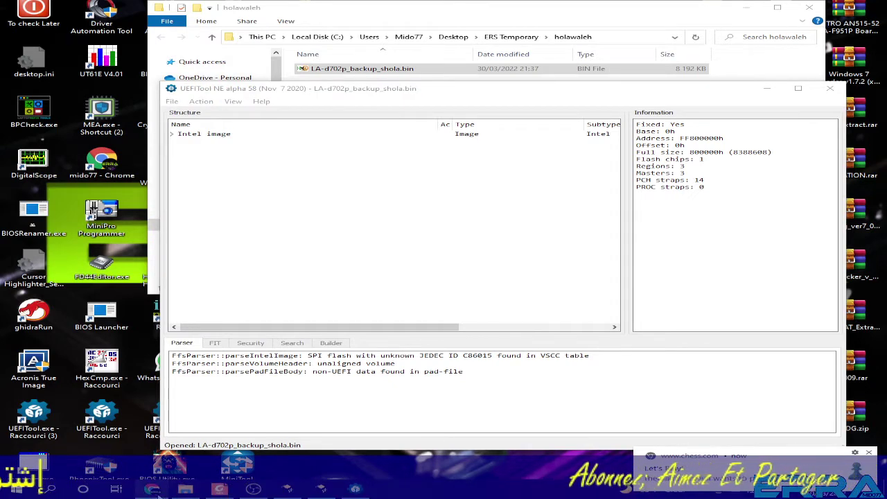
left_click(153, 489)
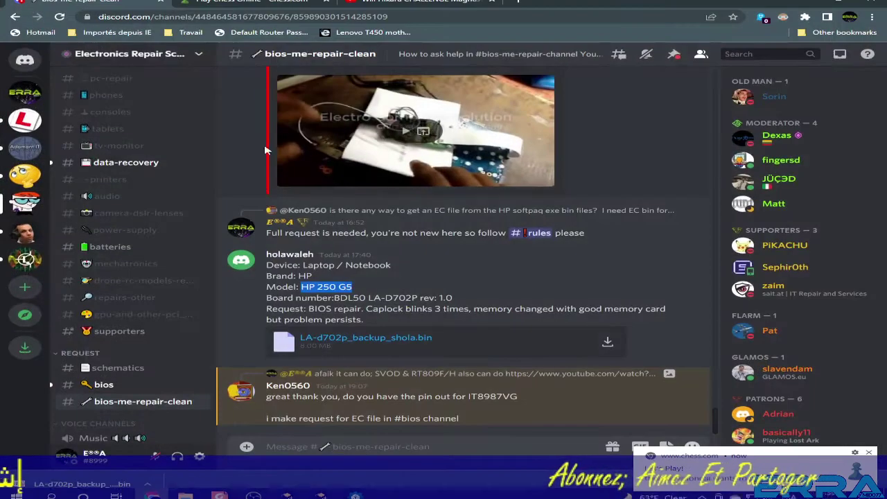
Mention the user in #supporters, replying 'sorry friend, recording a video right now' and 'can't play with U'.
left_click(111, 331)
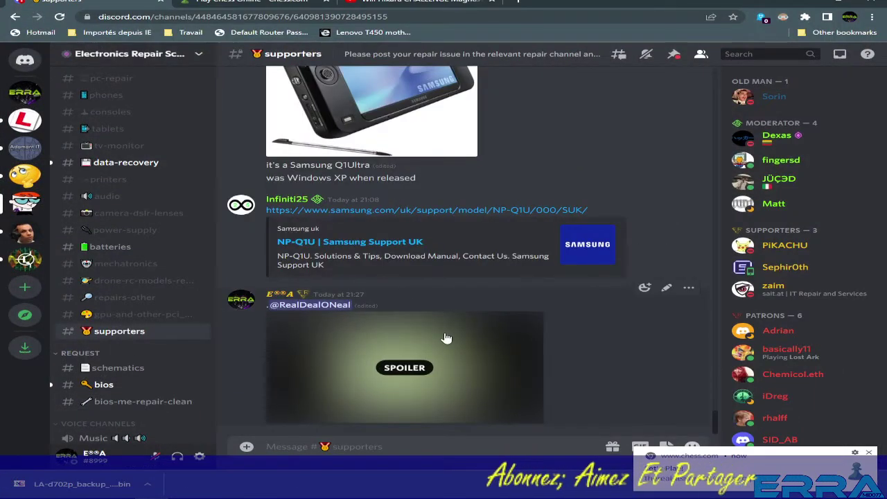
right_click(318, 304)
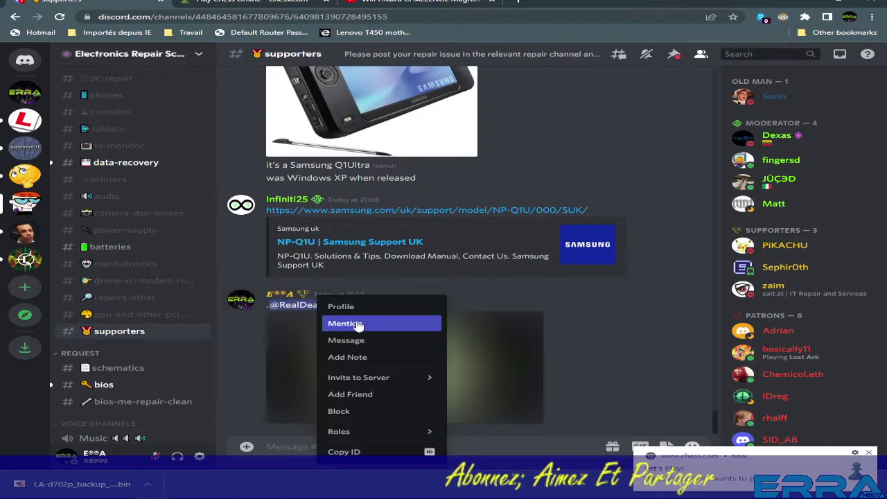
left_click(359, 325)
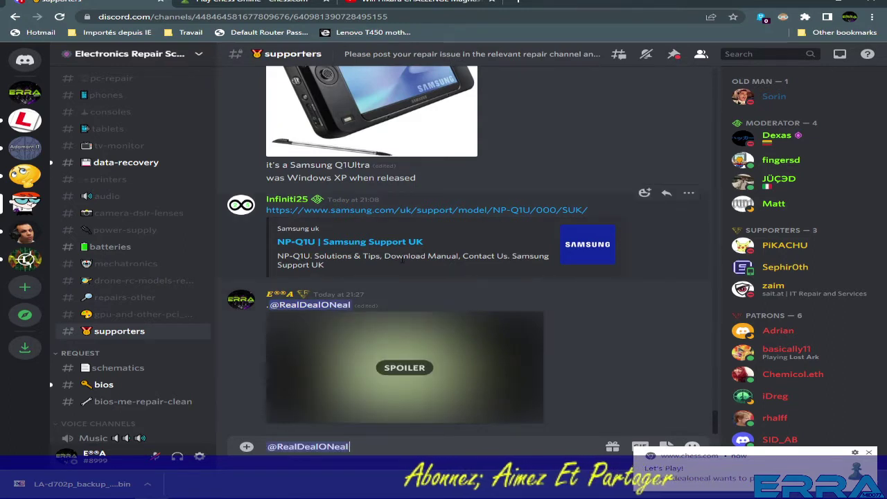
type("sorry")
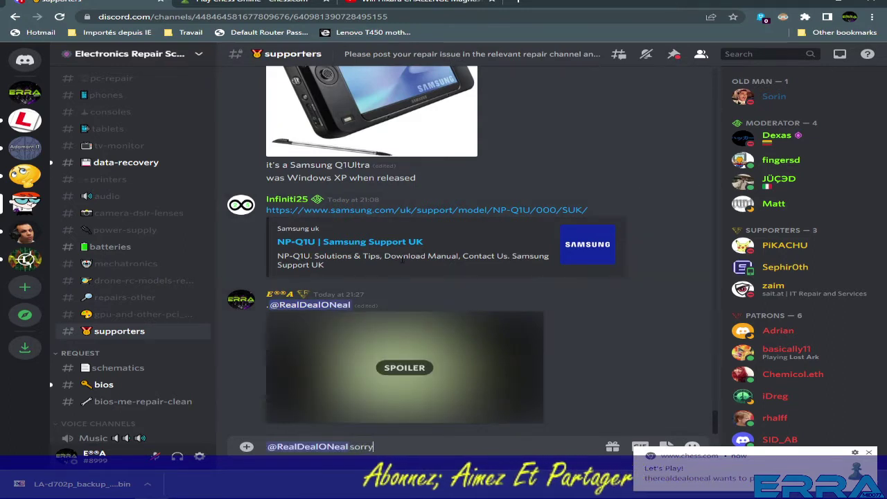
type(" friend")
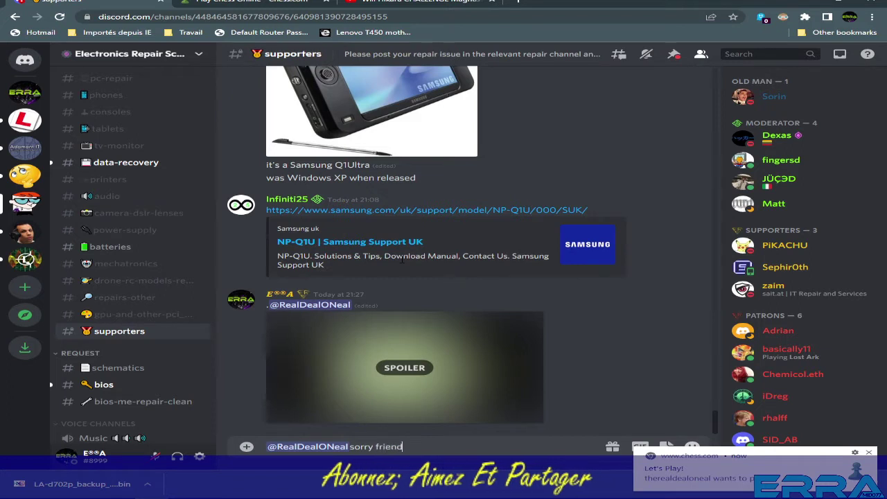
type(", re")
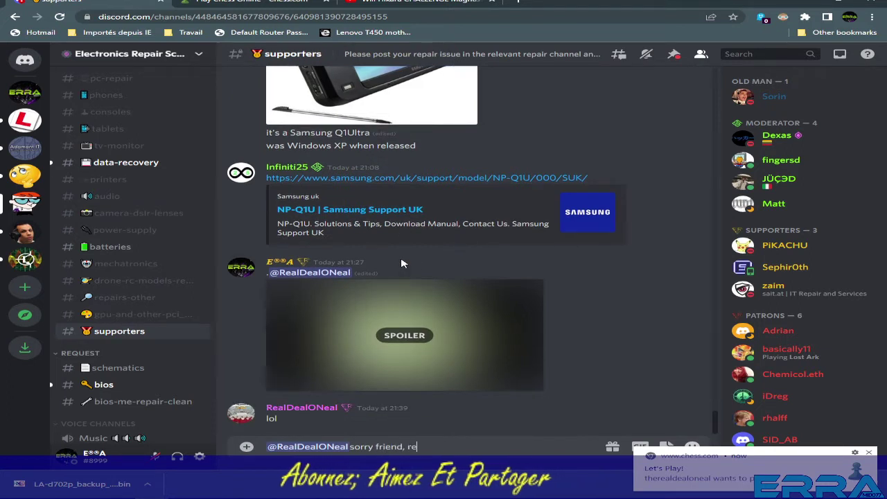
type("cording")
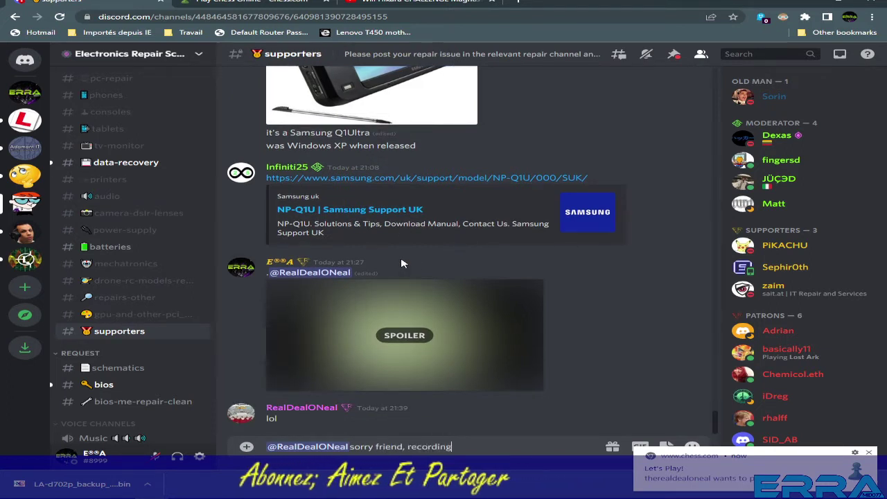
type(" a vide")
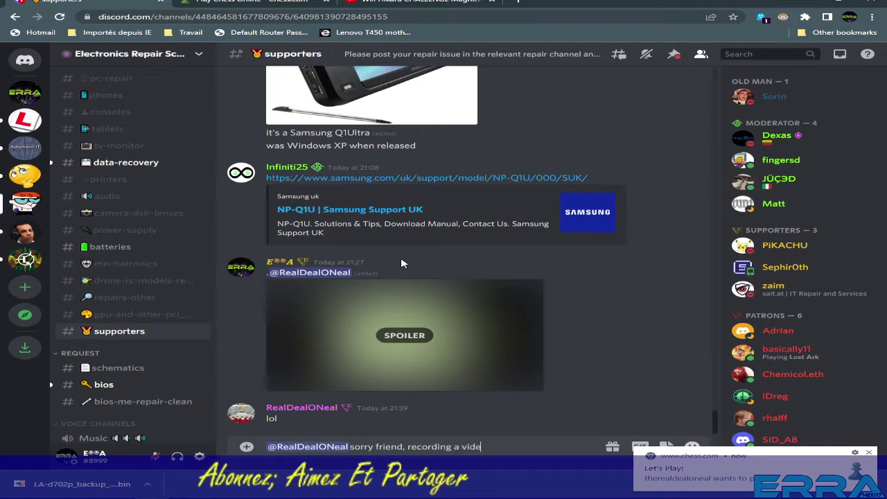
type("o right")
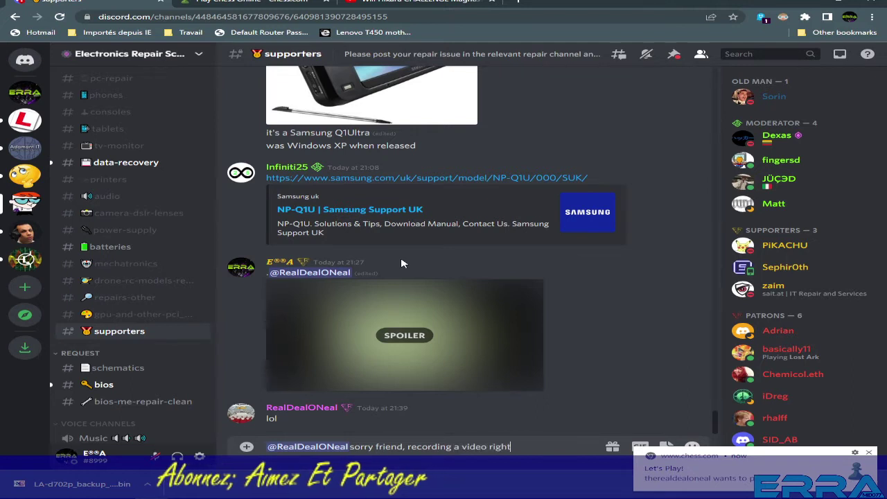
type(" now")
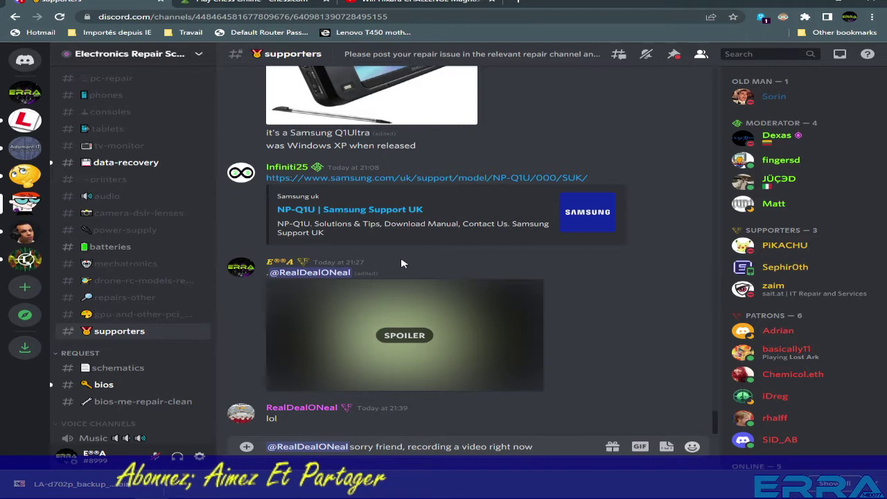
key("Return")
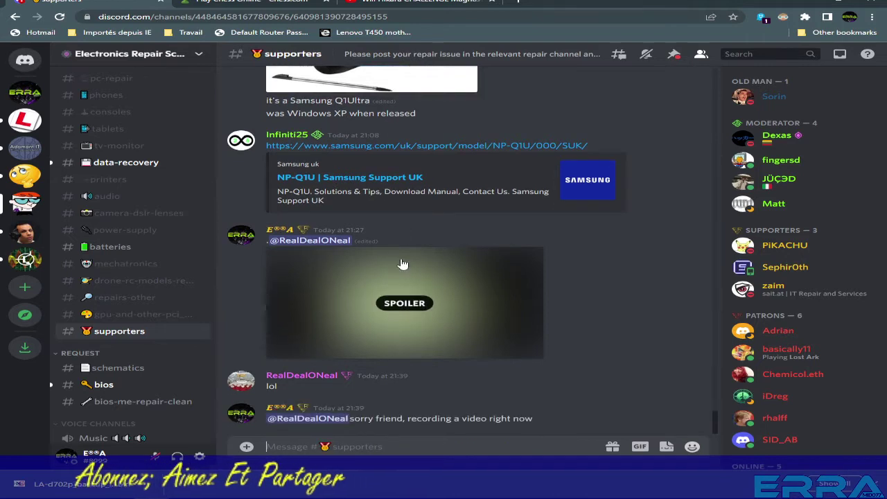
type("can")
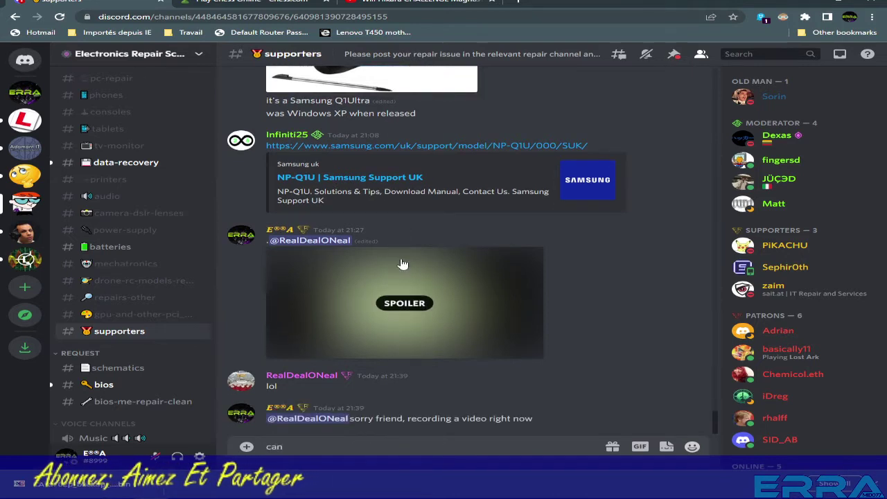
type("'t play with")
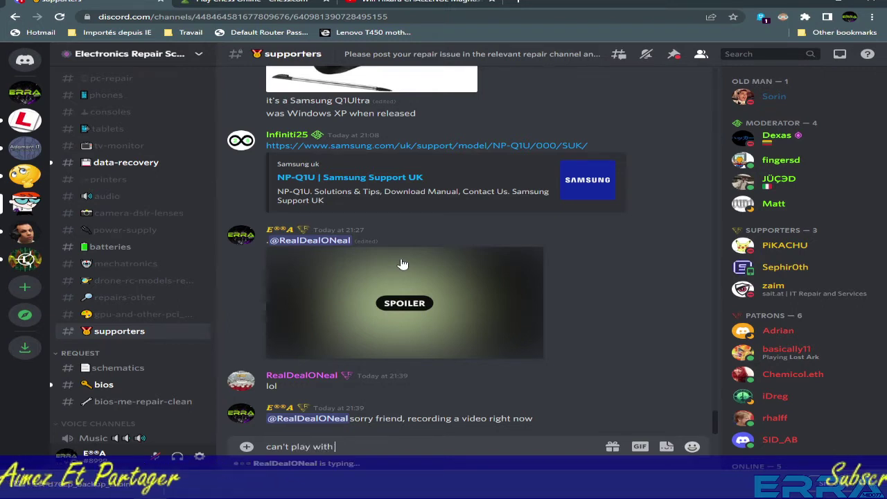
type("U")
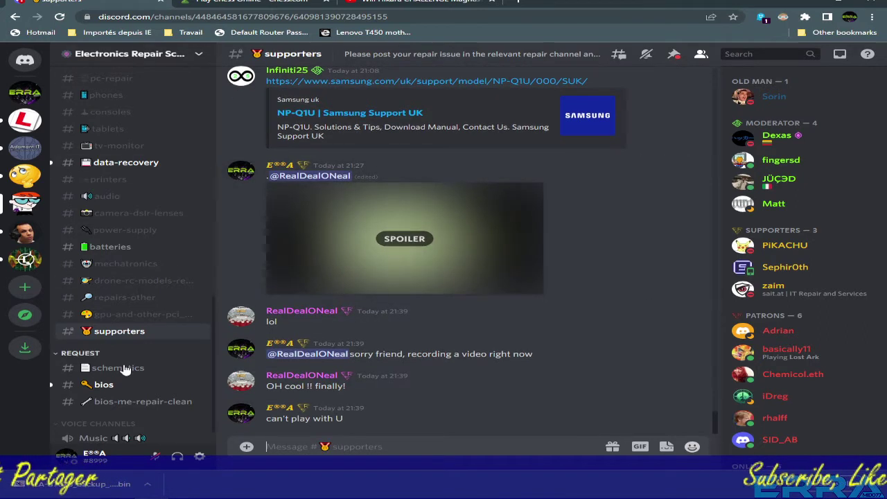
left_click(124, 406)
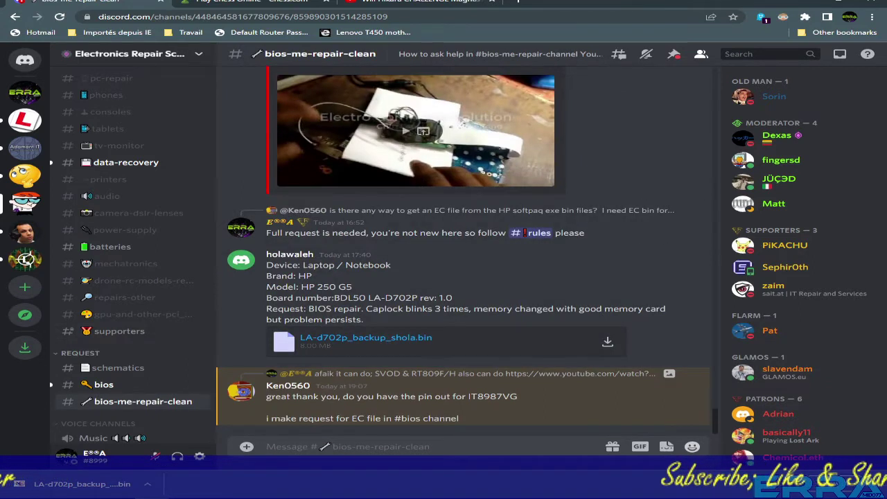
Bring UEFITool forward, move its window down-right, and expand the Intel image node.
mouse_move(253, 478)
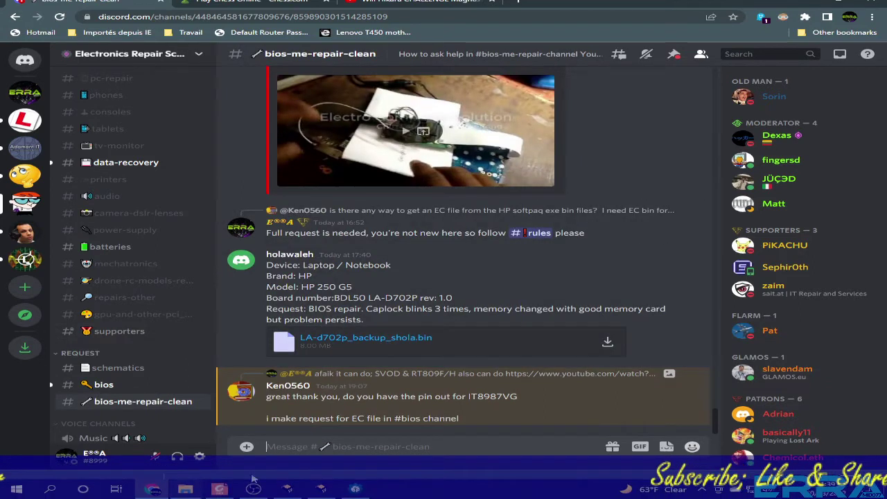
left_click(357, 489)
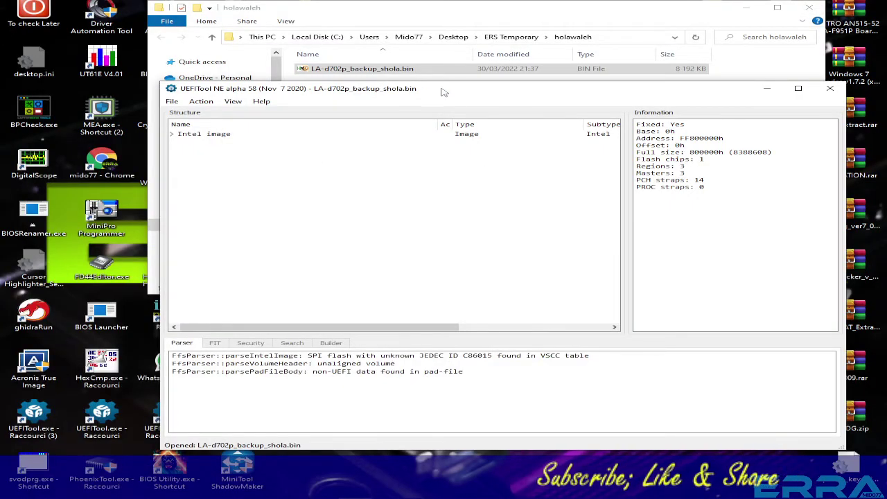
left_click_drag(444, 90, 552, 138)
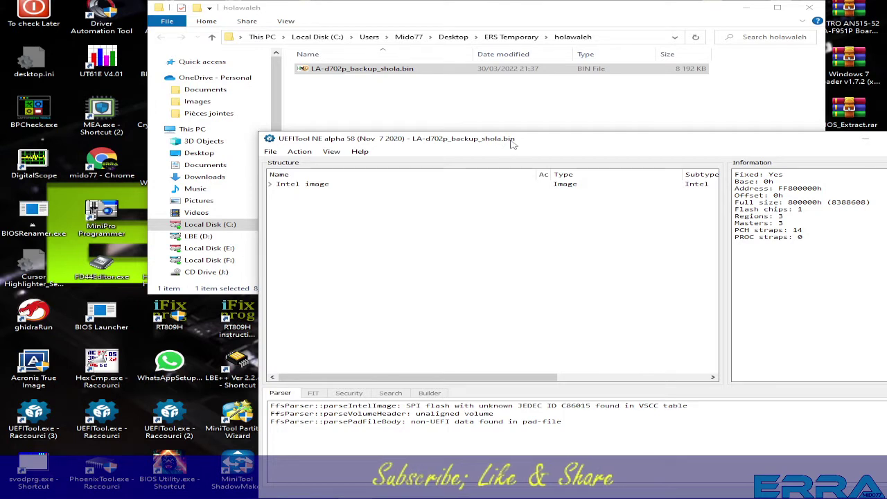
left_click(272, 184)
Expand the BIOS region and view Padding in Hex view, selecting its first serial byte.
left_click(276, 208)
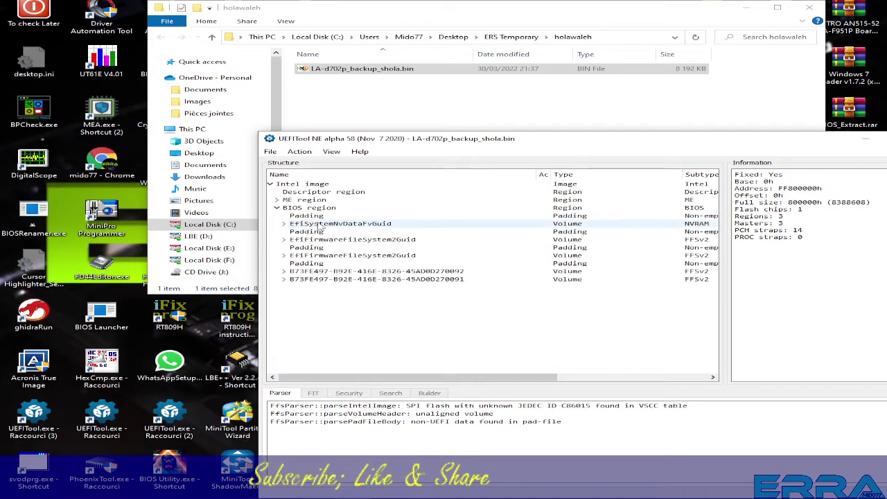
right_click(305, 217)
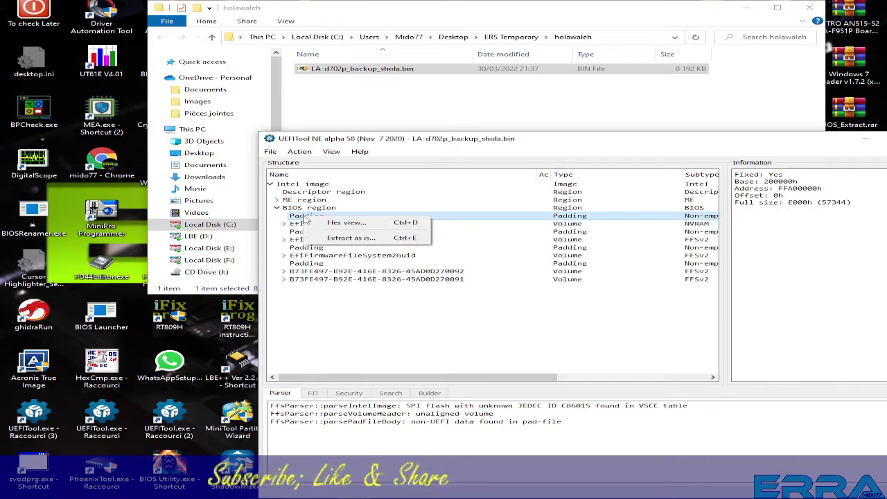
left_click(340, 224)
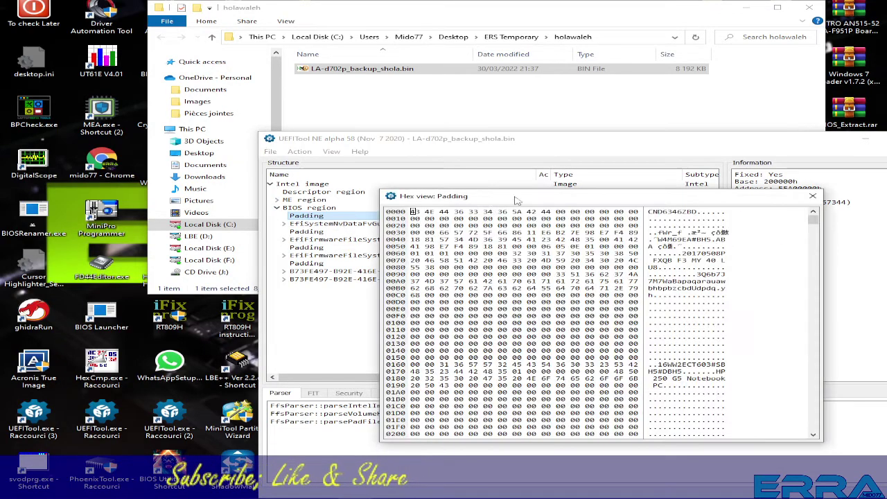
left_click_drag(548, 198, 349, 34)
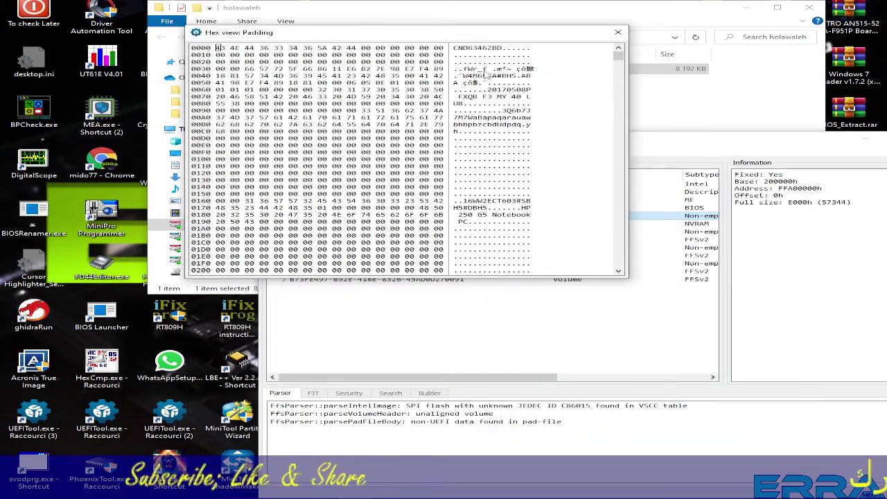
left_click(456, 49)
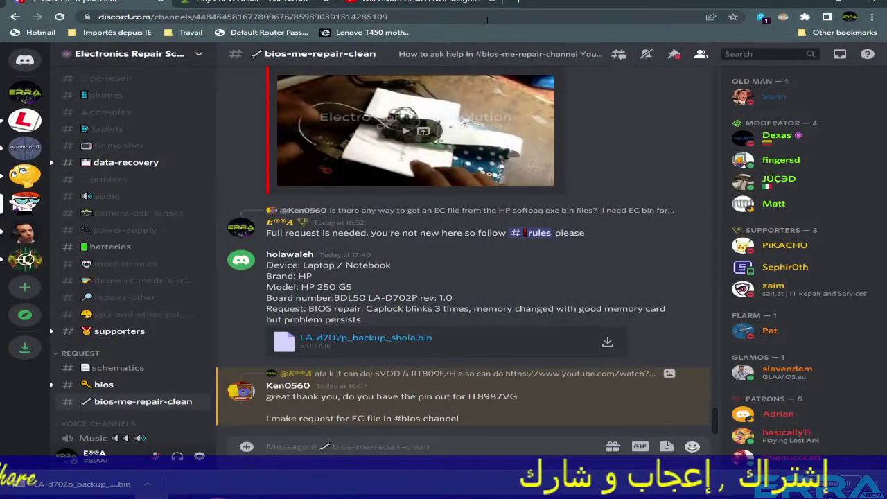
Search 'hex to' in a new tab and open the Unit-Conversion.info hex-to-text converter.
left_click(519, 2)
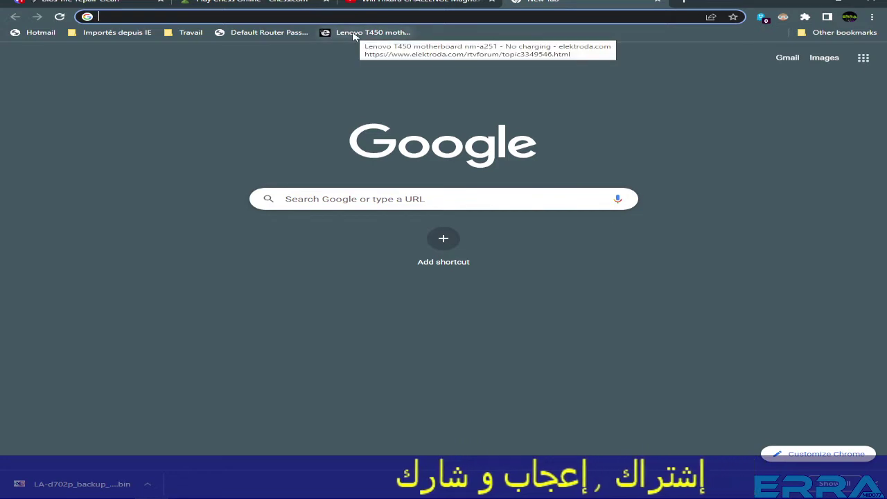
type("hex to text")
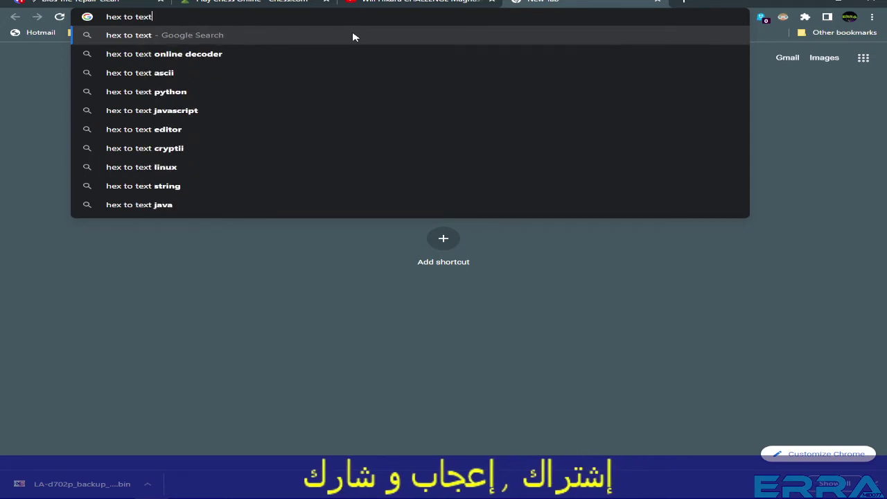
key("Return")
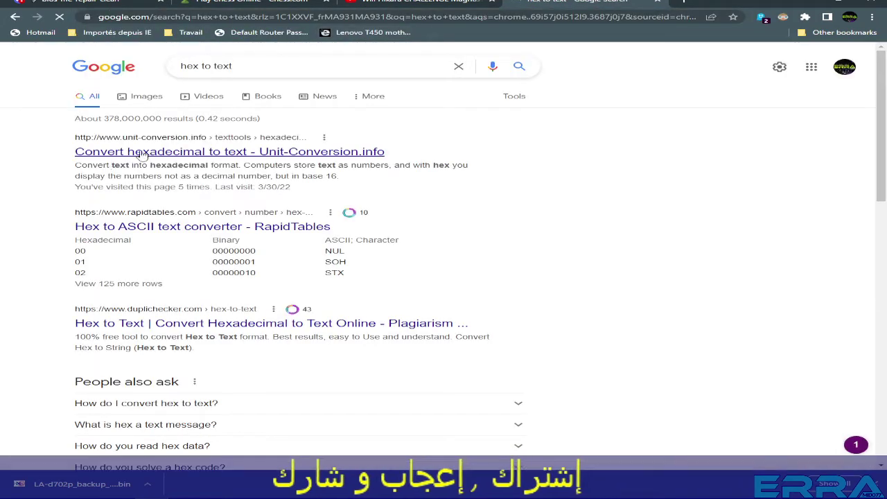
left_click(151, 151)
Paste the serial hex bytes into Input data and choose 'hex numbers to text'.
right_click(463, 253)
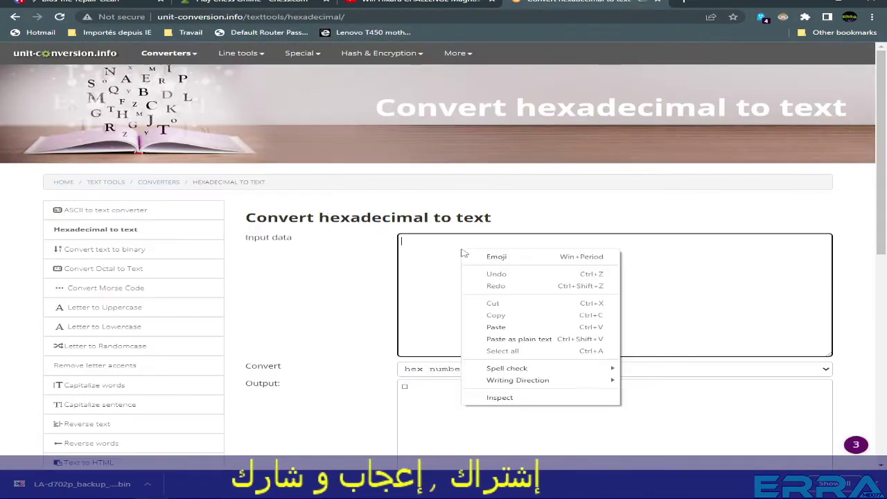
left_click(494, 327)
scroll(434, 244, "down", 2)
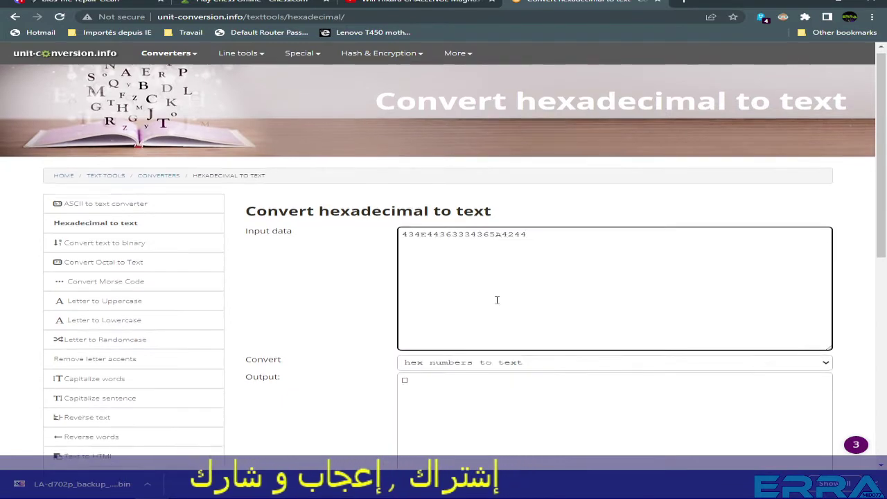
left_click(452, 220)
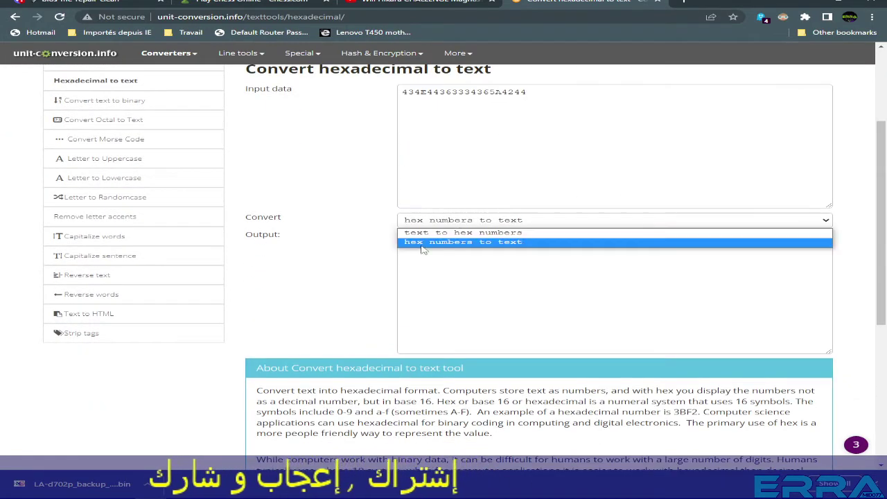
left_click(479, 242)
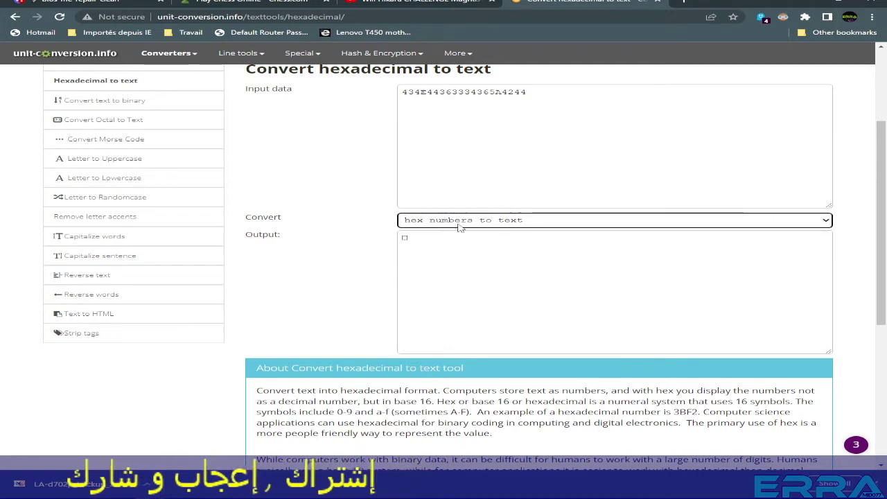
left_click(455, 221)
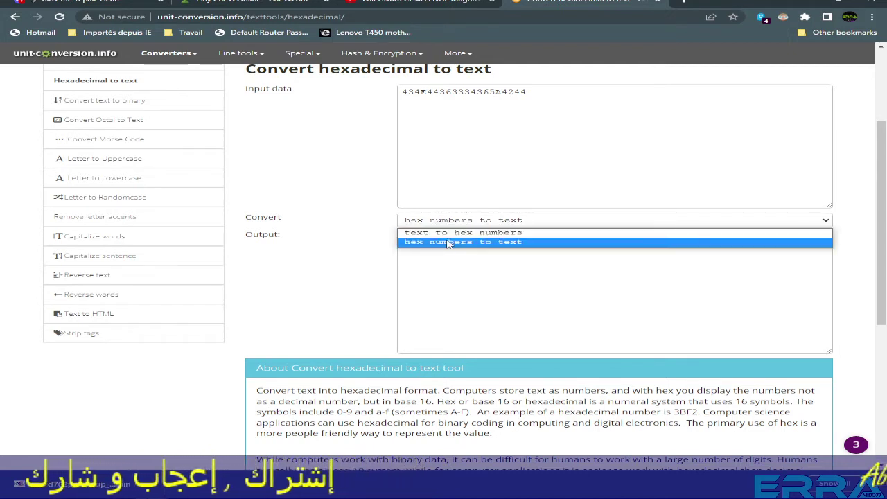
left_click(448, 240)
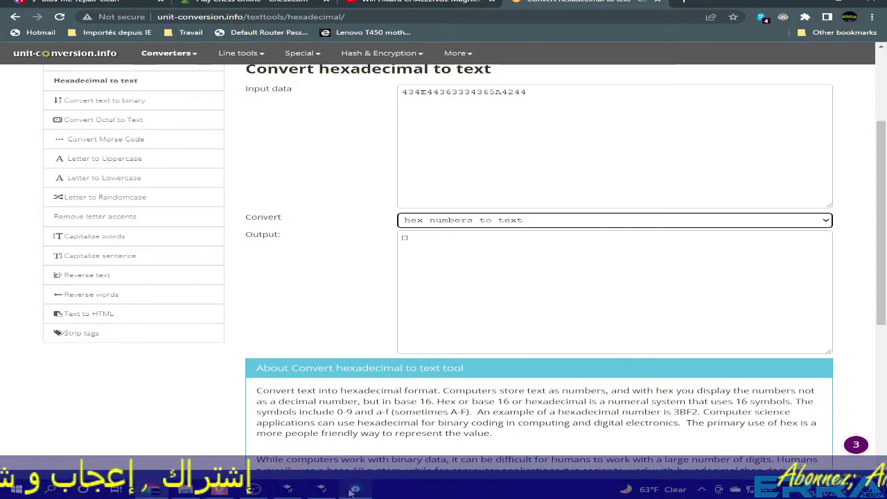
Select the serial bytes in the Padding hex view and paste them over the converter's input.
left_click(353, 490)
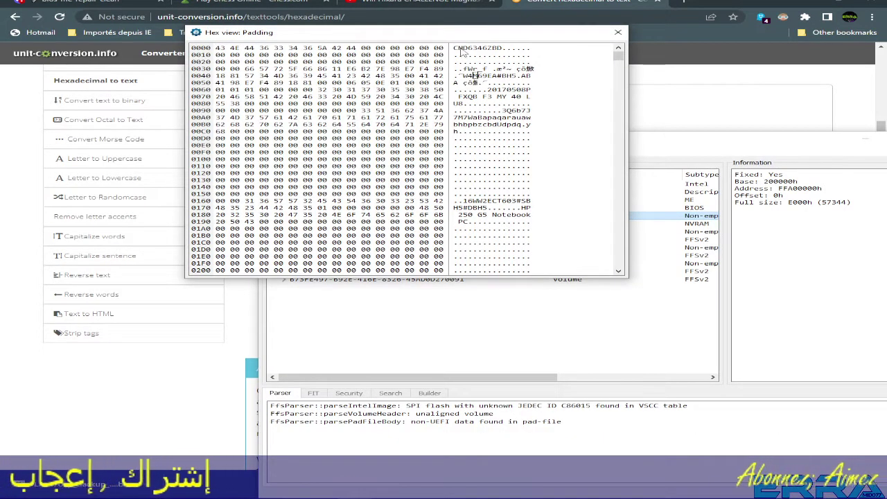
left_click_drag(475, 49, 506, 48)
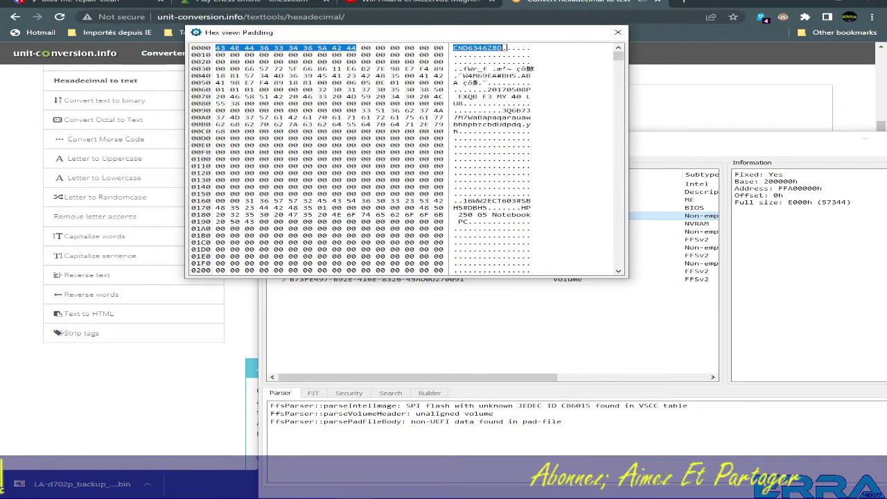
left_click(587, 1)
left_click_drag(526, 92, 368, 97)
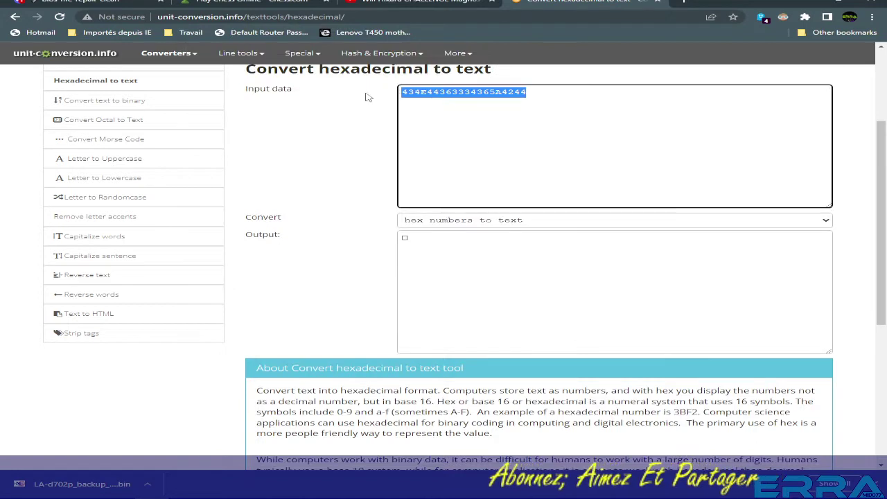
key("ctrl+v")
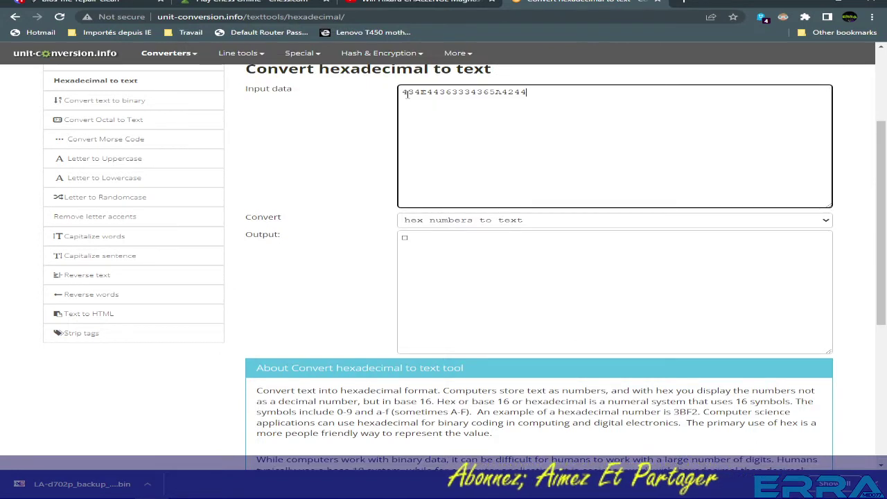
Copy the decoded serial number from the converter's output box.
left_click(478, 236)
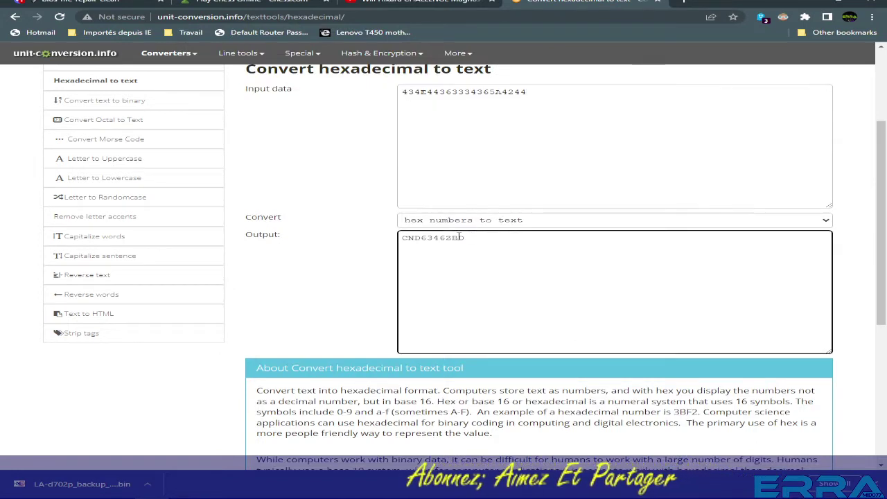
double_click(433, 238)
right_click(431, 241)
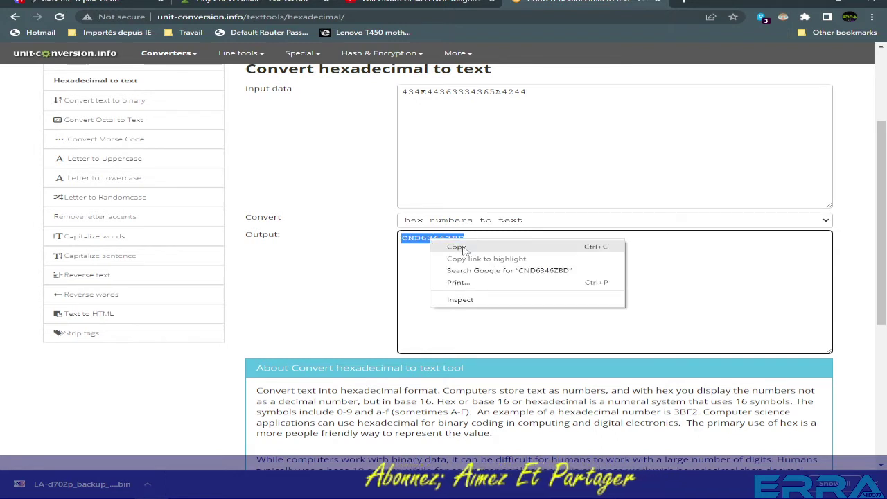
left_click(457, 246)
left_click(374, 14)
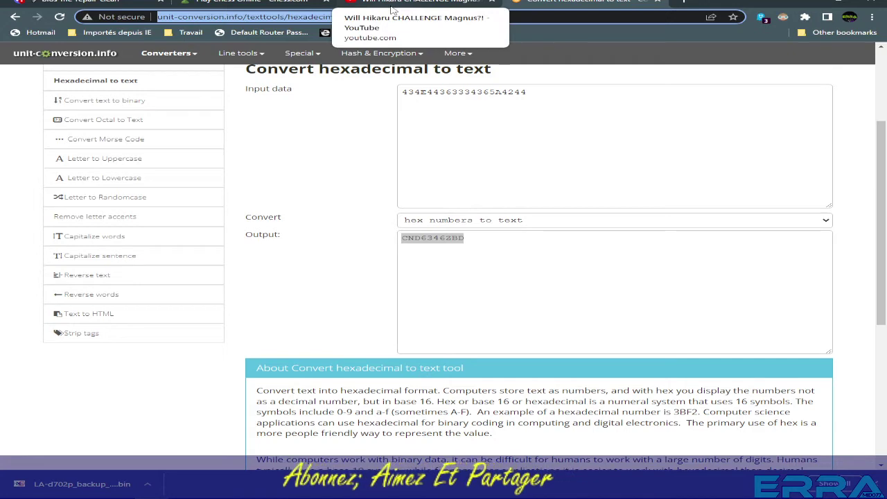
Search 'hp supp', open Official HP Support, and submit the pasted serial number.
type("hp")
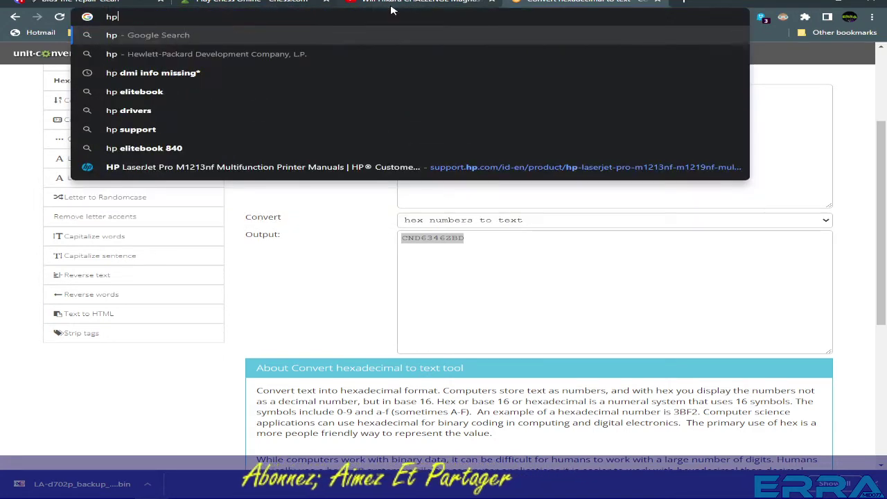
type(" supp")
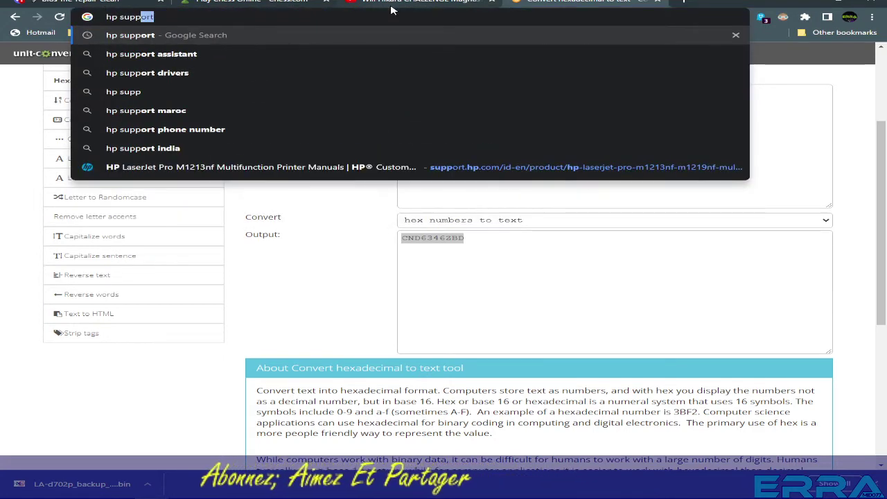
key("Return")
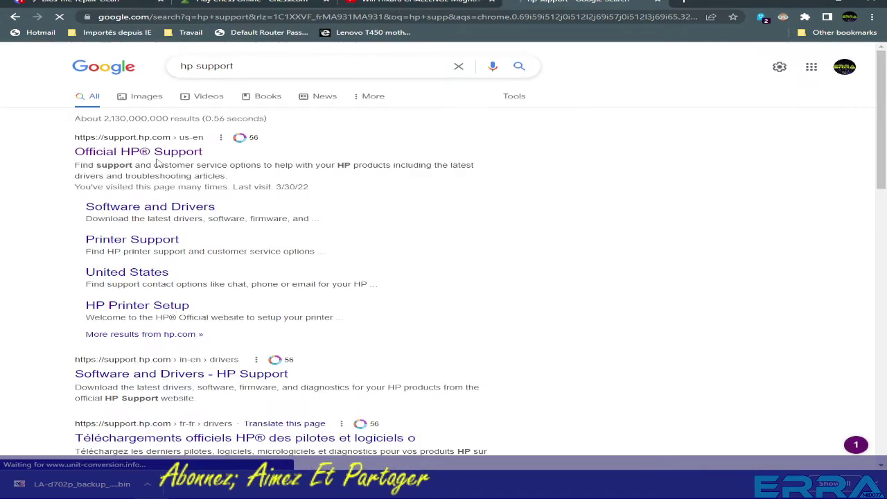
left_click(149, 155)
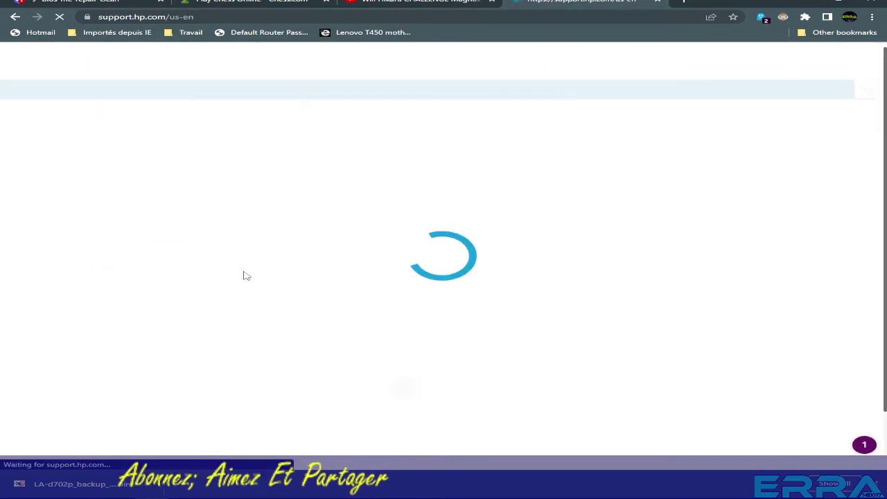
scroll(232, 323, "down", 3)
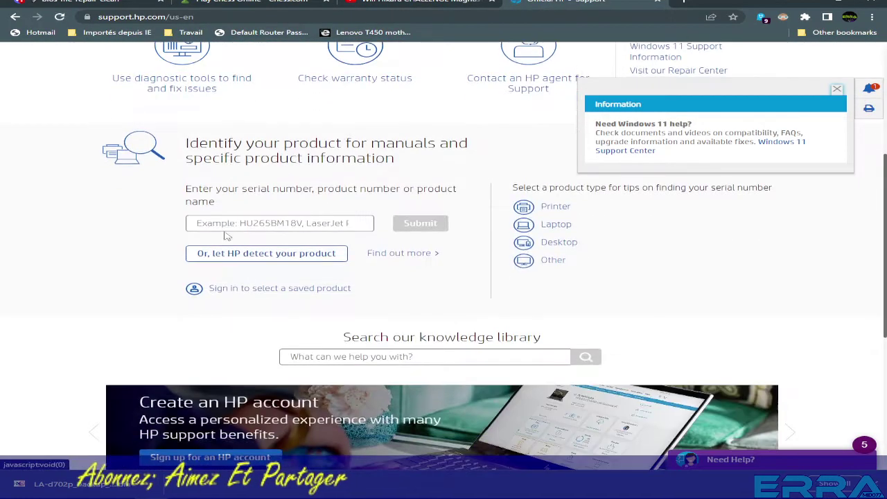
left_click(230, 220)
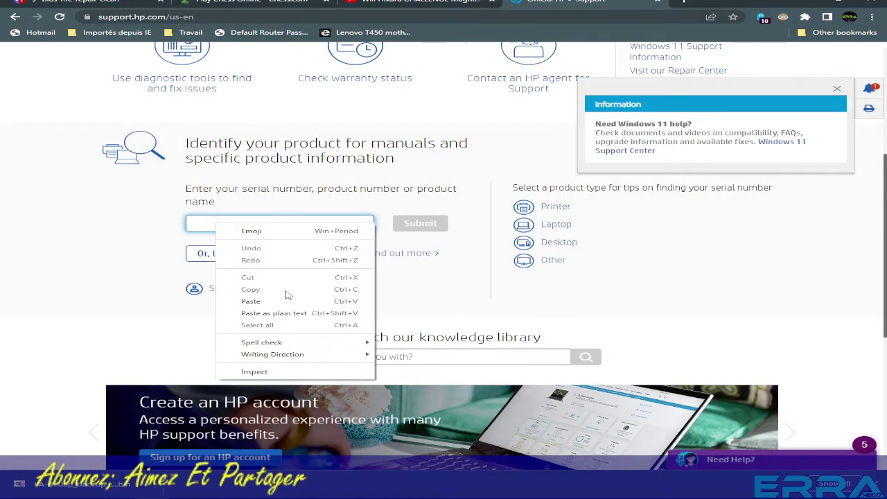
left_click(251, 301)
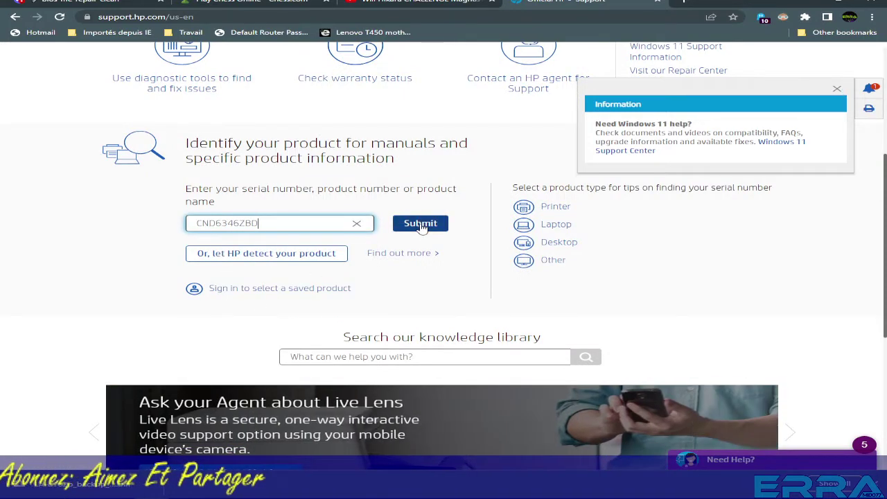
left_click(420, 223)
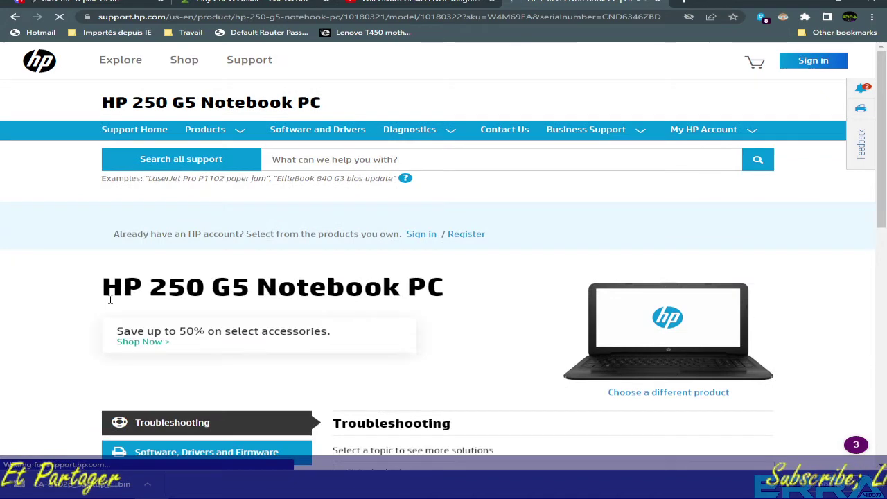
Under Software, Drivers and Firmware > BIOS-System Firmware, download BIOS Update F.51 Rev.A.
left_click_drag(109, 300, 459, 297)
scroll(268, 335, "down", 4)
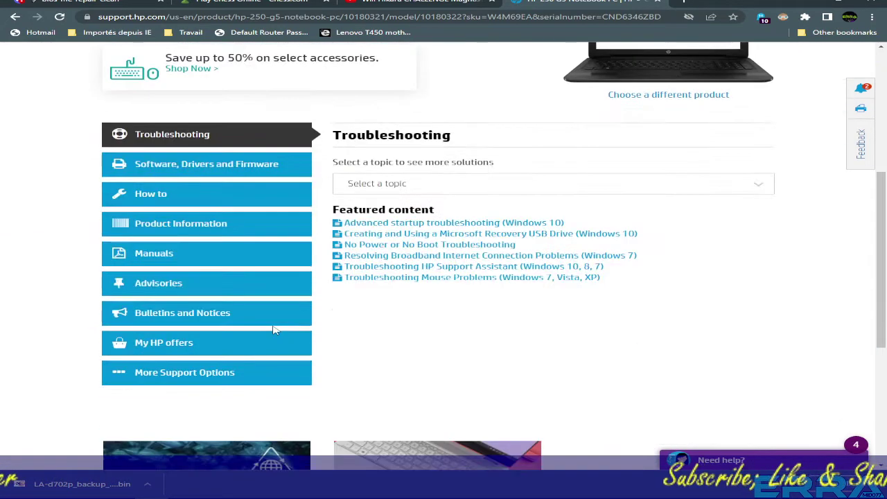
left_click(164, 166)
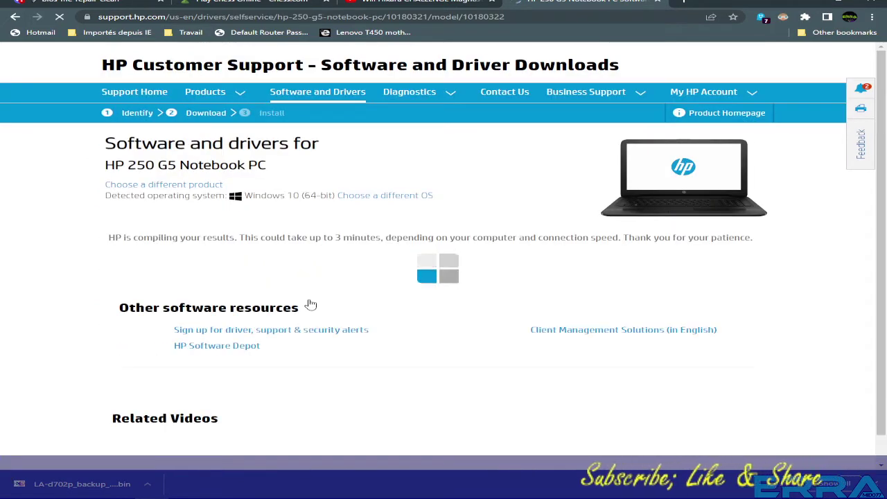
scroll(310, 304, "down", 1)
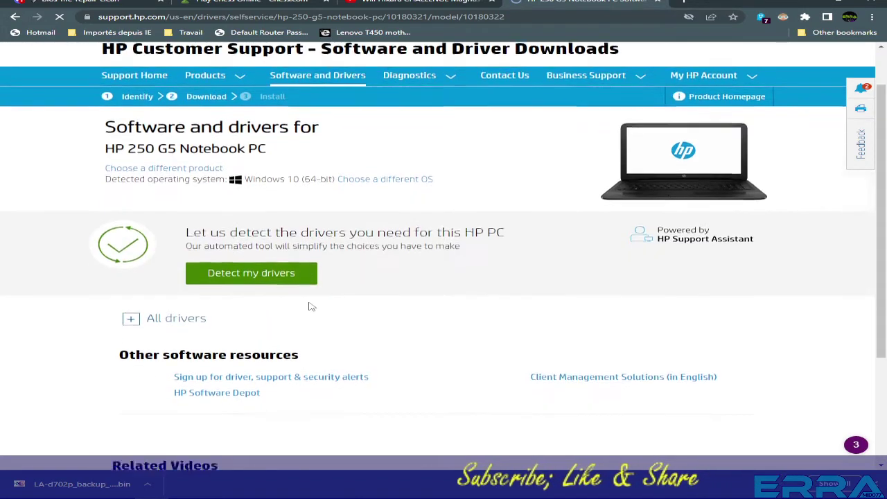
scroll(130, 315, "down", 1)
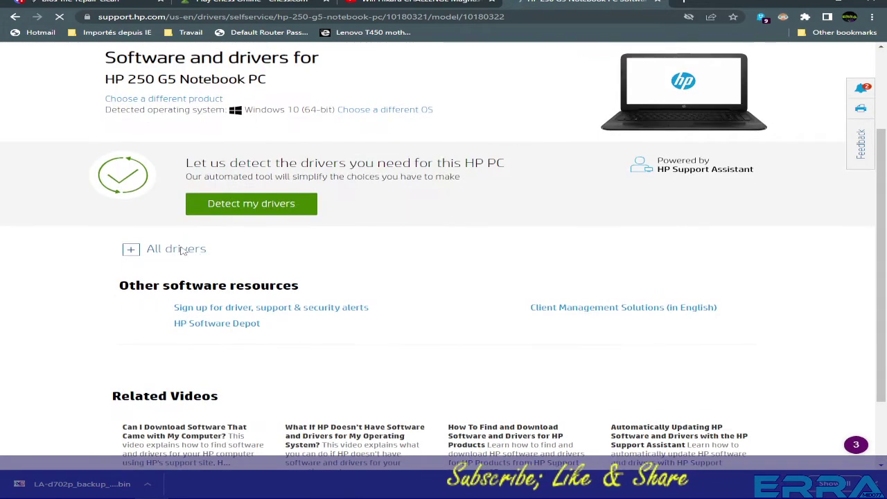
left_click(130, 251)
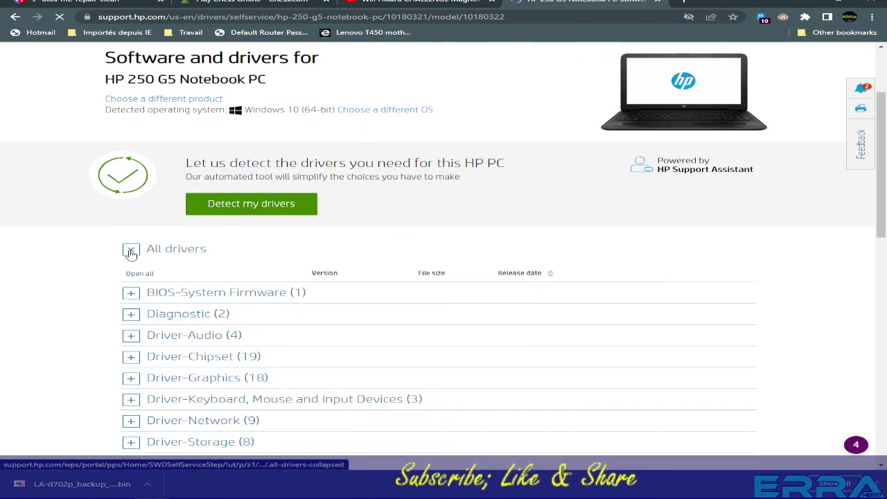
left_click(130, 293)
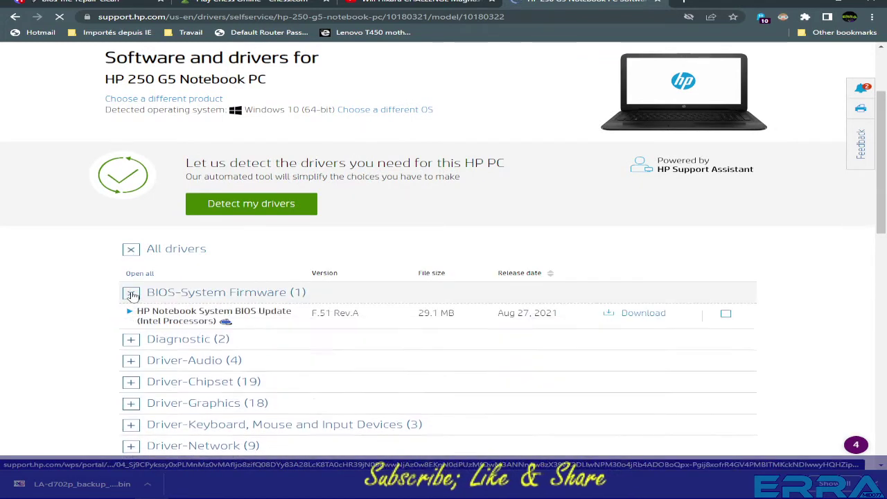
left_click(614, 316)
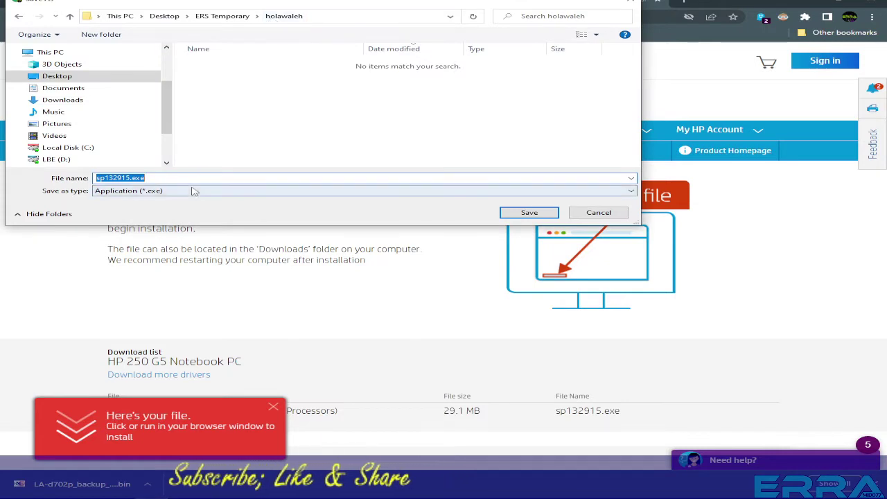
Save sp132915.exe into a new folder named EXE and reveal it in File Explorer.
left_click(101, 34)
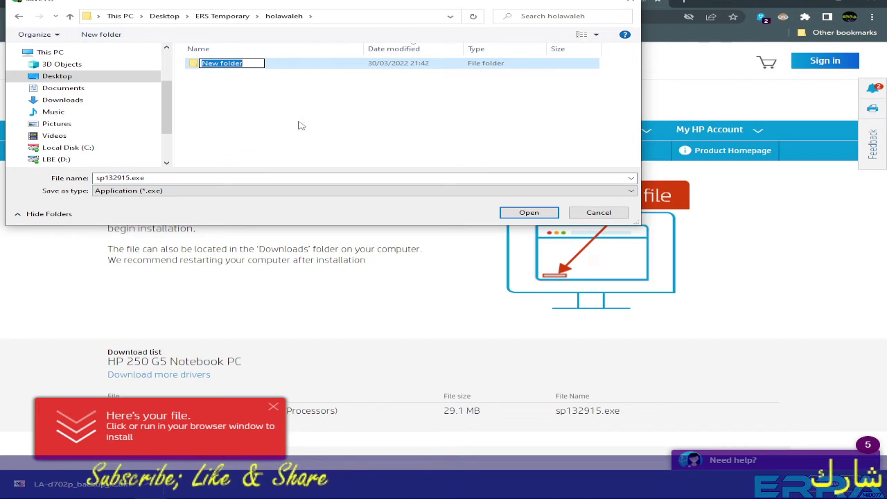
type("EXE")
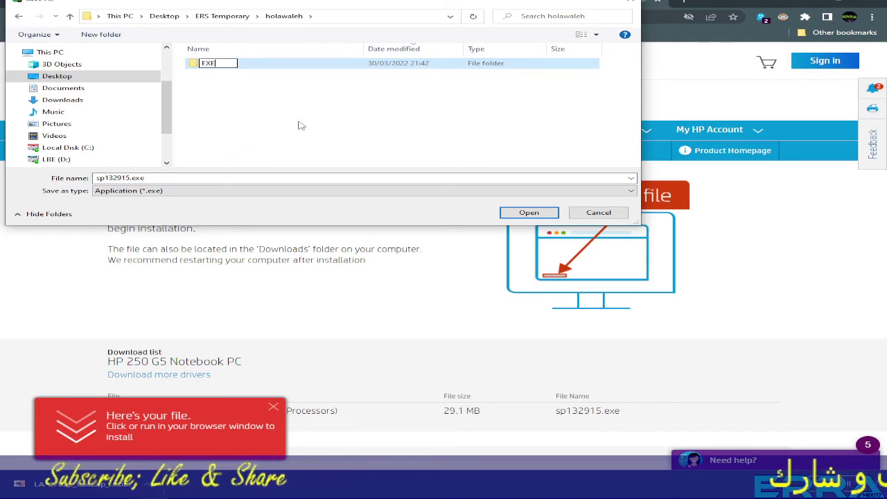
left_click(528, 213)
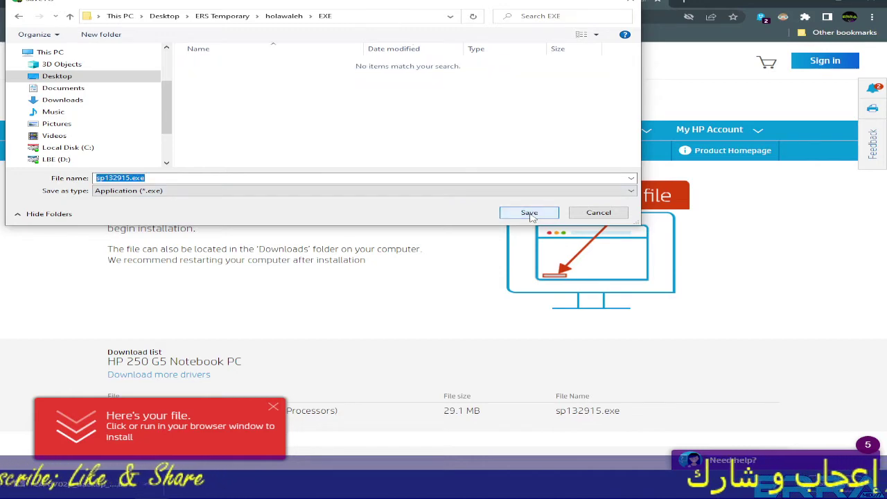
left_click(529, 212)
right_click(59, 484)
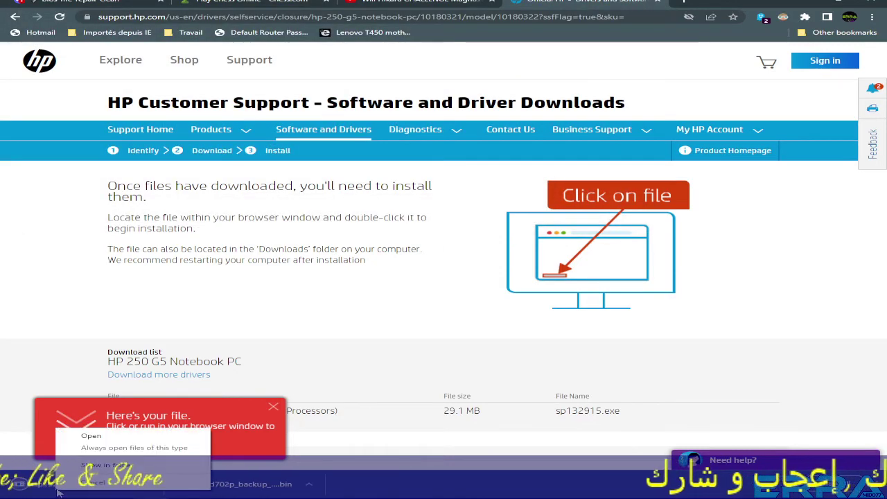
left_click(107, 465)
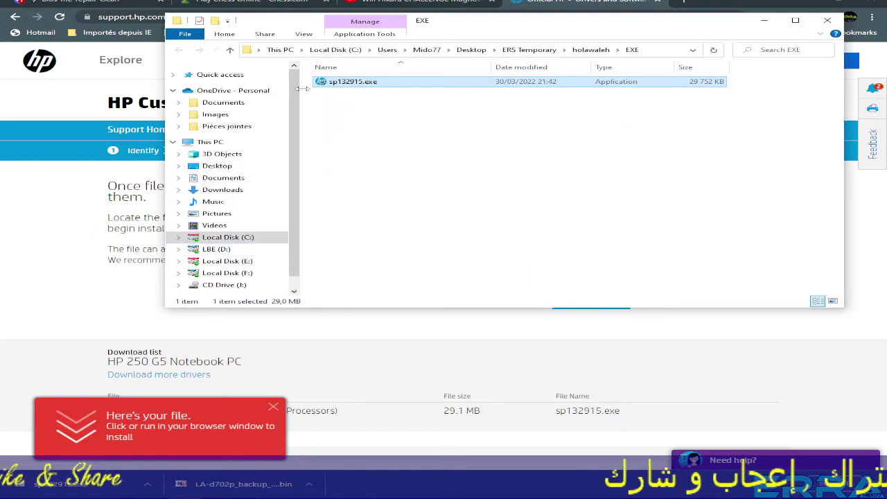
From the holawaleh folder, open EXE and confirm sp132915.exe (29 752 KB) is there beside the BIN dump.
left_click(229, 50)
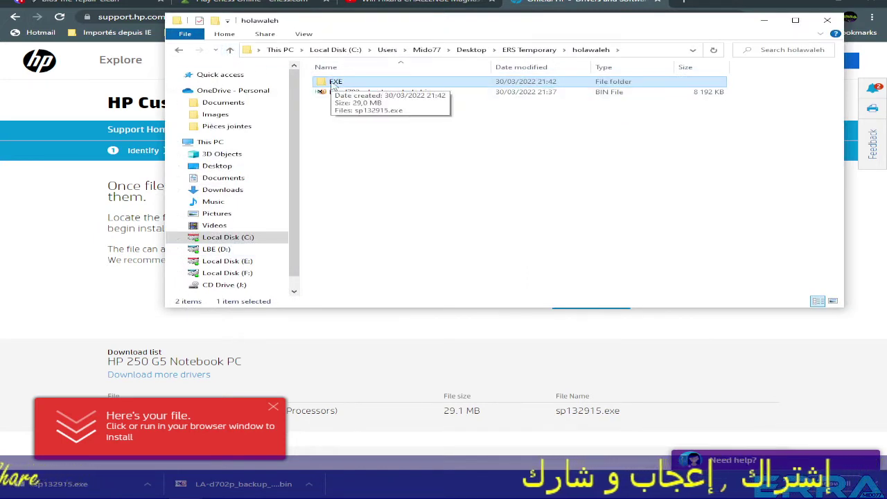
left_click(346, 92)
left_click(335, 82)
double_click(335, 82)
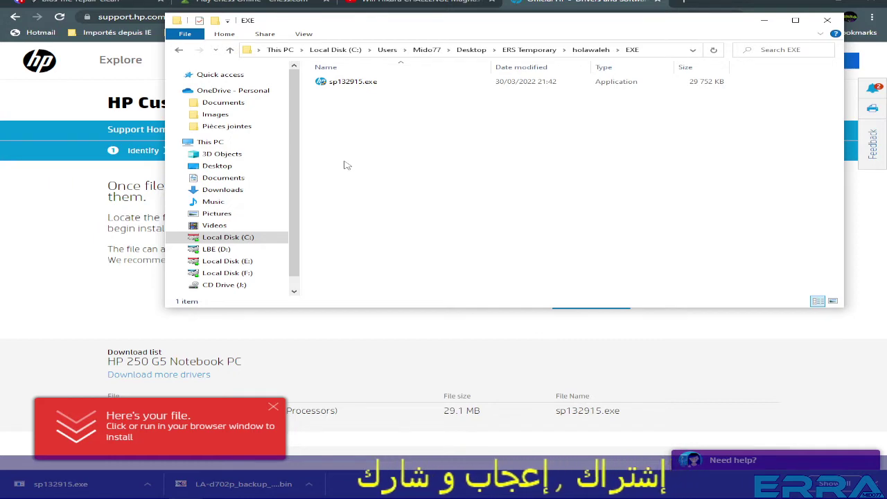
mouse_move(187, 492)
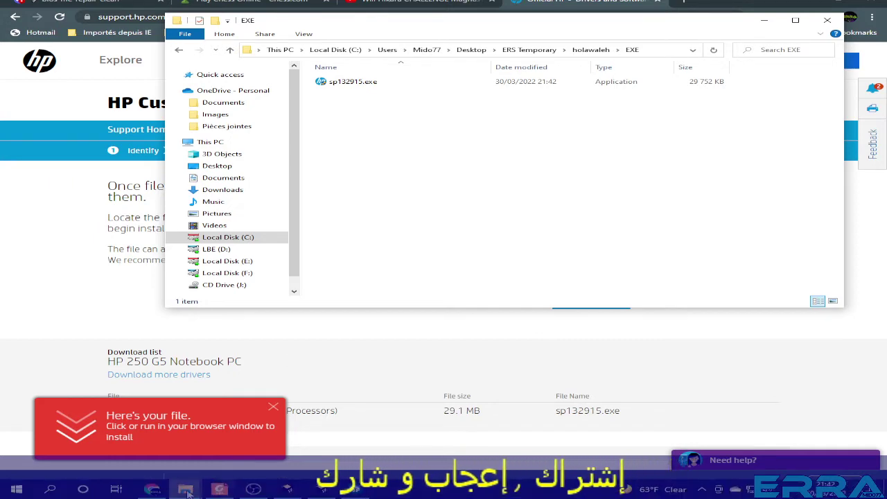
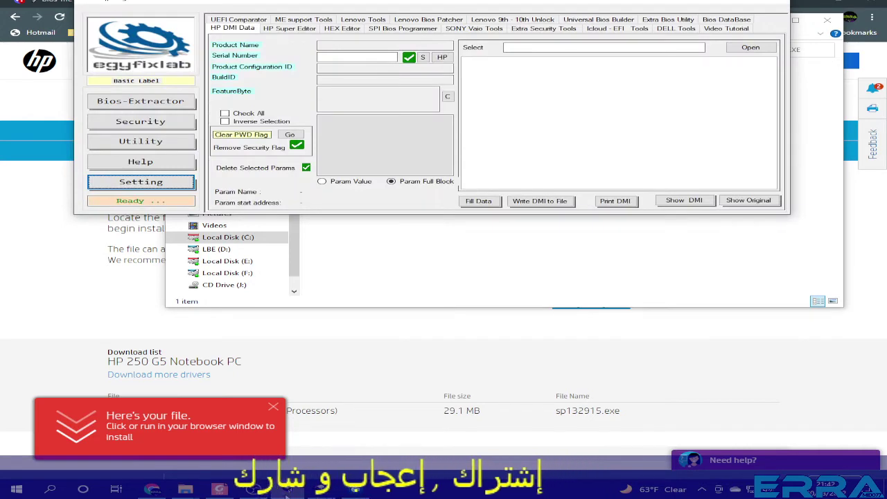
Launch sp132915.exe, advance to its license page, then cancel the HP installer without installing.
left_click(286, 490)
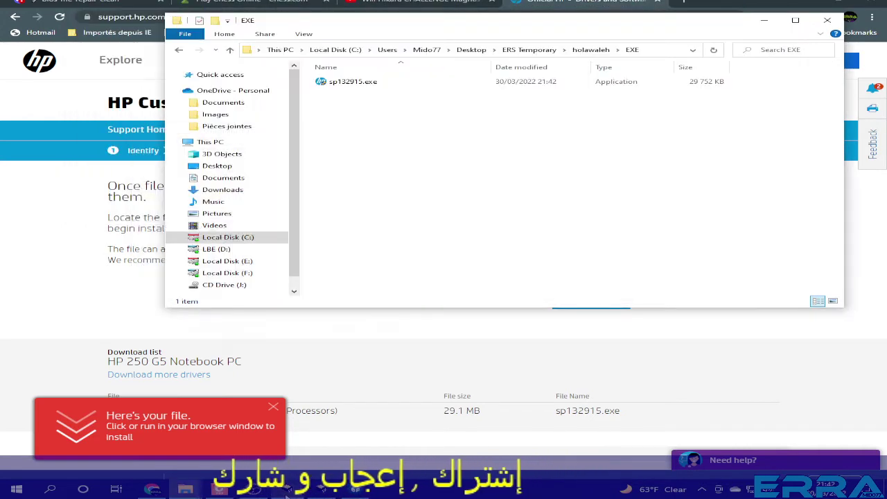
double_click(352, 83)
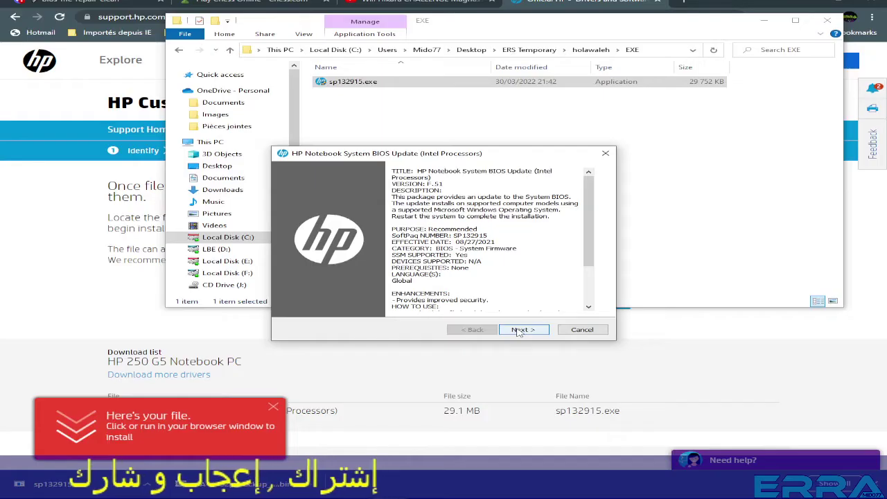
left_click(519, 330)
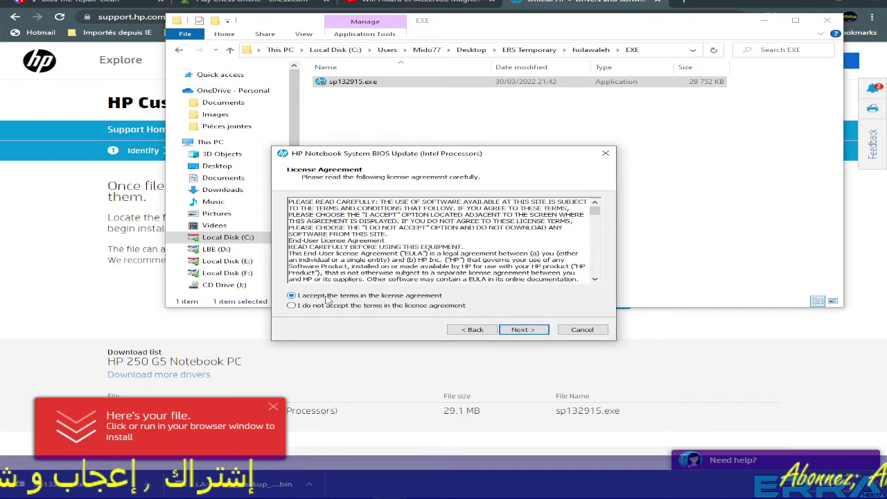
left_click(581, 330)
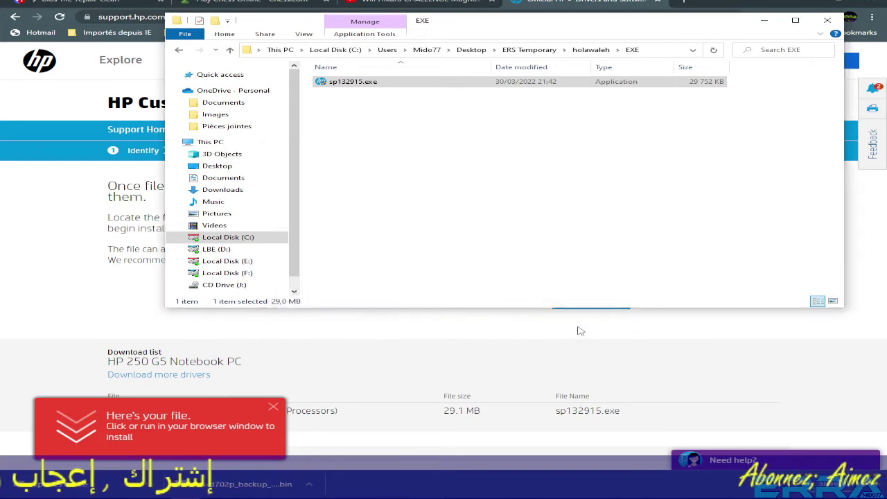
Unpack sp132915.exe with UniExtract Here and run the extracted Insydeflash.exe.
right_click(341, 82)
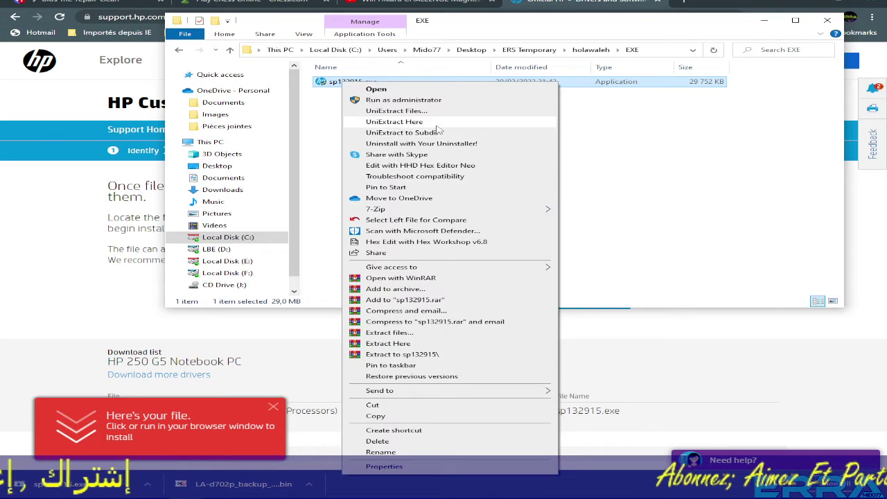
left_click(390, 122)
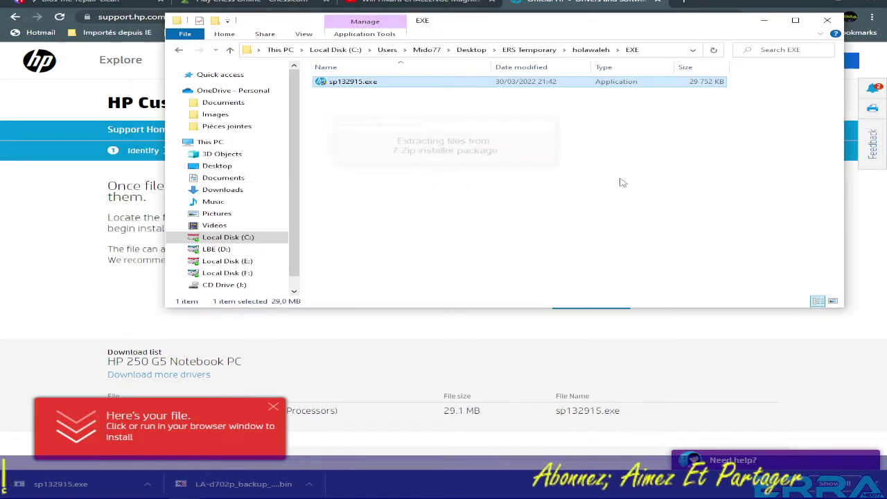
key("Up")
double_click(344, 83)
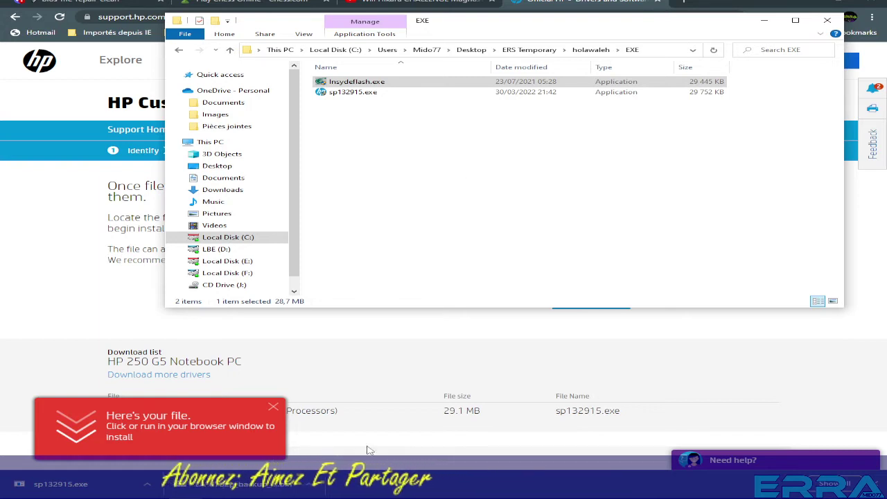
Close the browser's downloads bar, glance at the HP support page, and return to the BIOS utility.
left_click(881, 483)
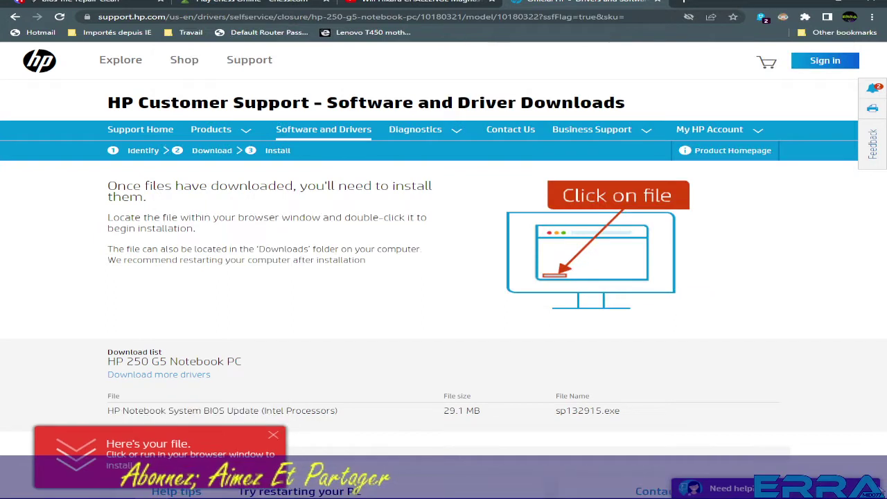
mouse_move(339, 493)
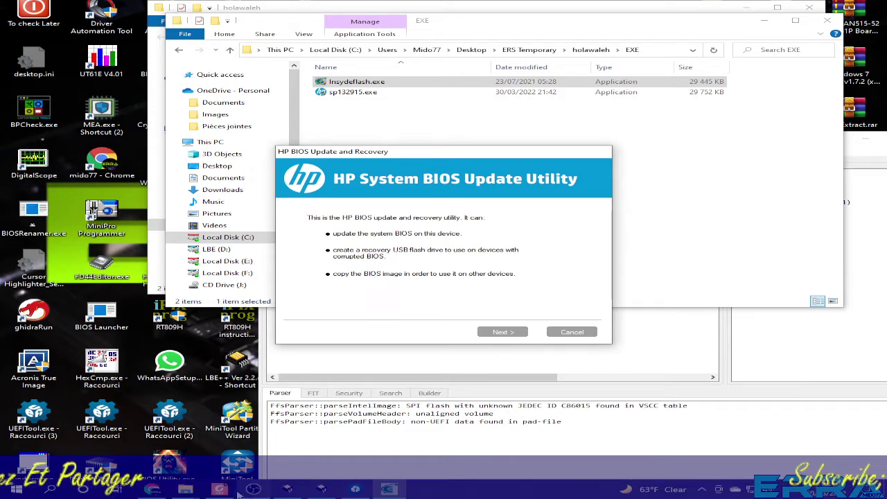
left_click(152, 489)
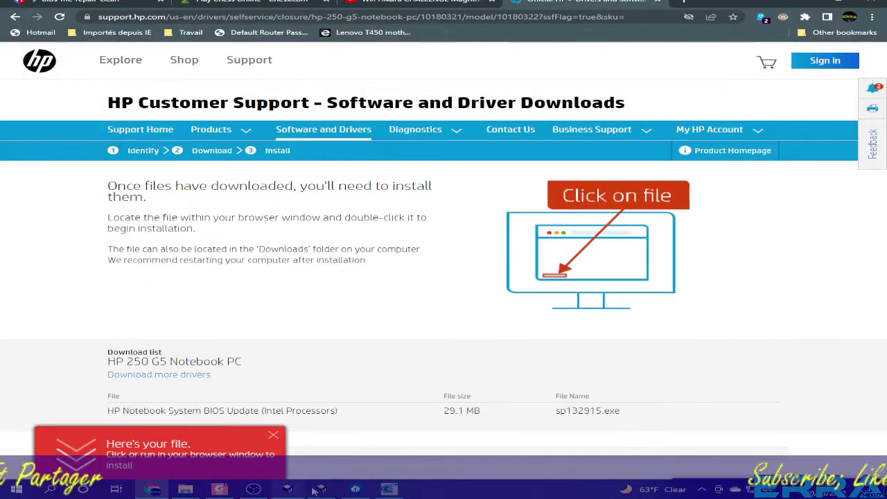
left_click(389, 490)
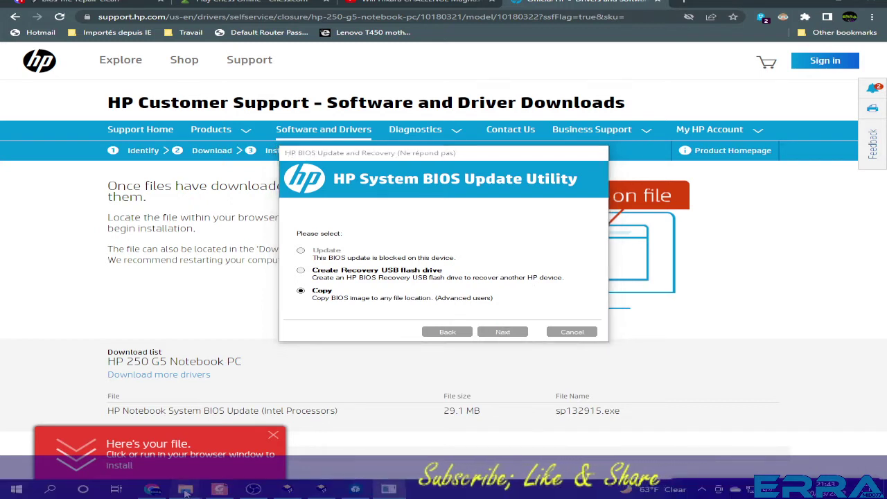
Wait for the stalled BIOS utility to respond and reposition windows until the save-folder page shows.
mouse_move(185, 489)
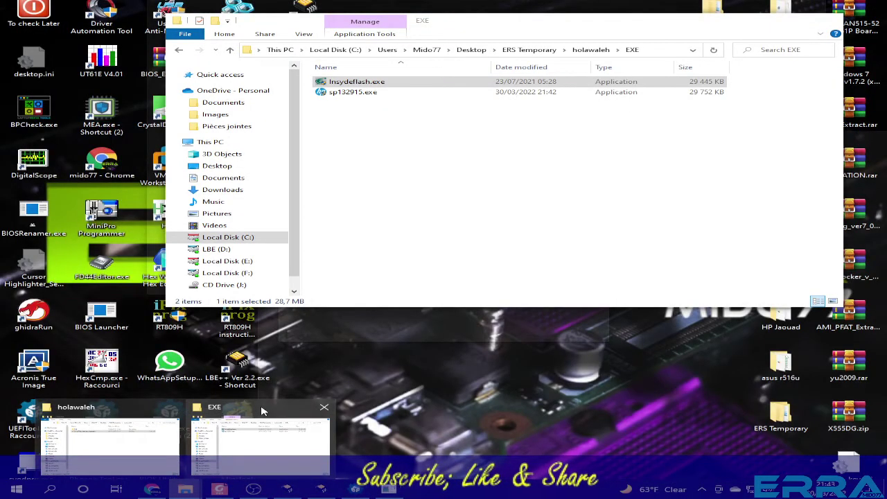
left_click(261, 412)
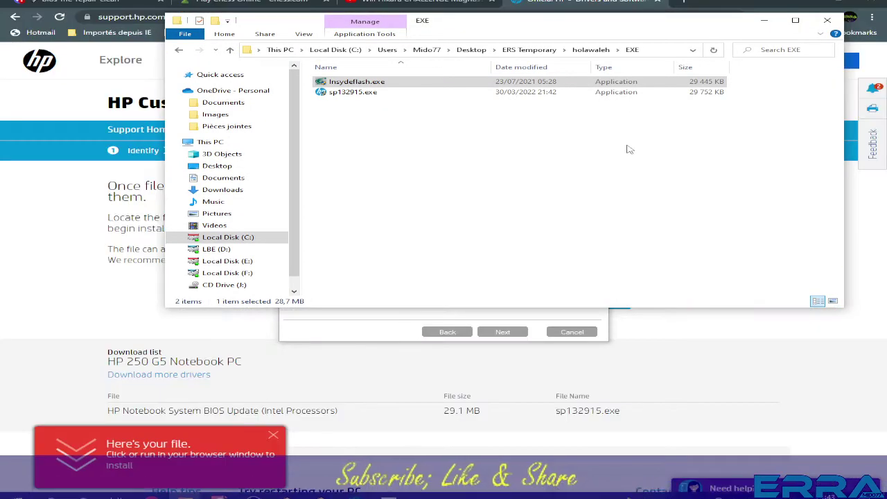
left_click_drag(613, 29, 476, 8)
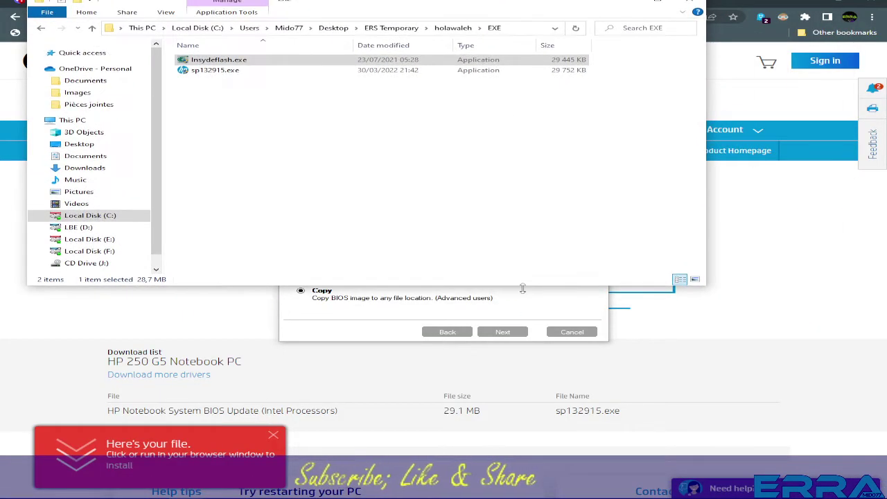
left_click(457, 305)
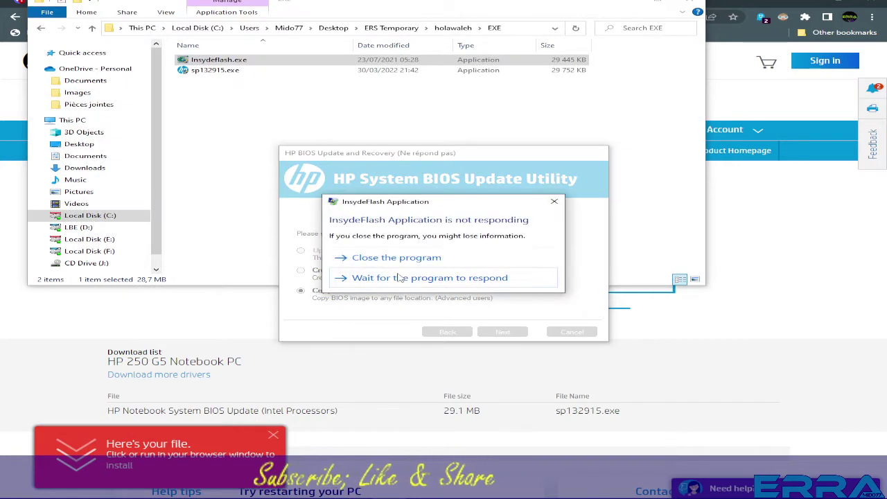
left_click(399, 277)
left_click_drag(474, 154, 461, 327)
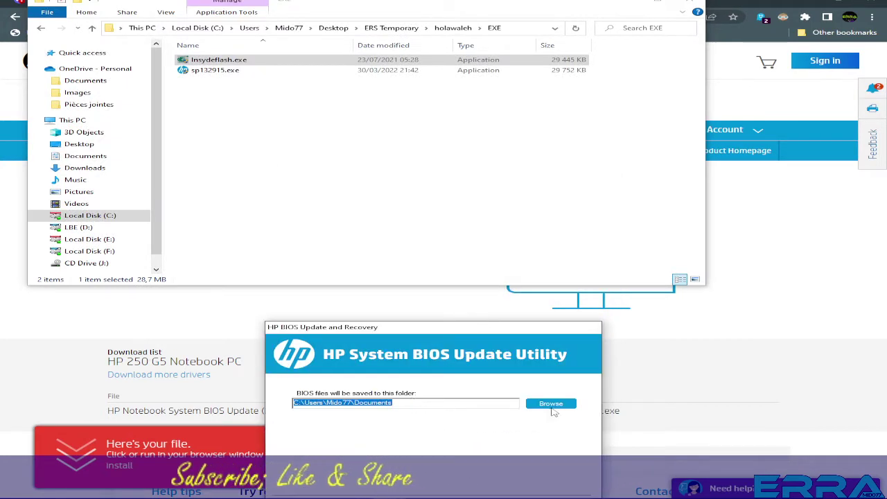
Choose Desktop > ERS Temporary > holawaleh > EXE as the BIOS save folder.
left_click(552, 406)
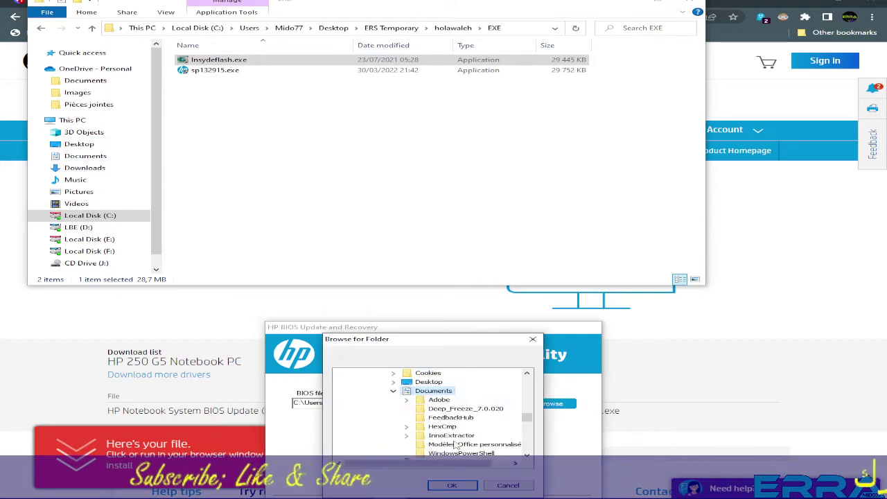
key("Left")
scroll(436, 423, "down", 1)
scroll(421, 419, "up", 4)
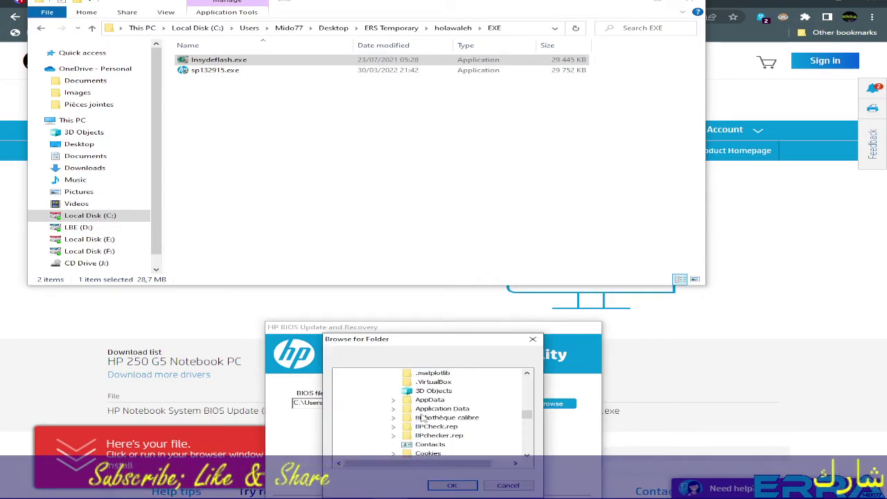
scroll(421, 418, "up", 3)
scroll(426, 419, "up", 5)
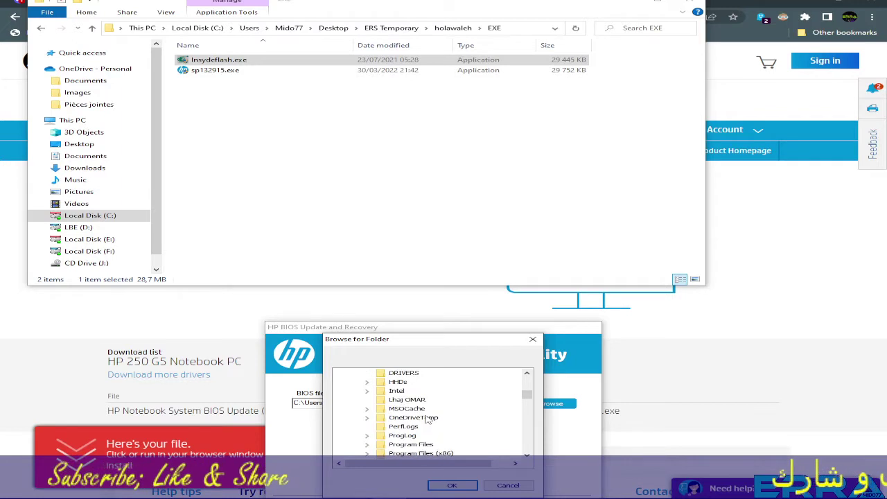
scroll(426, 419, "up", 5)
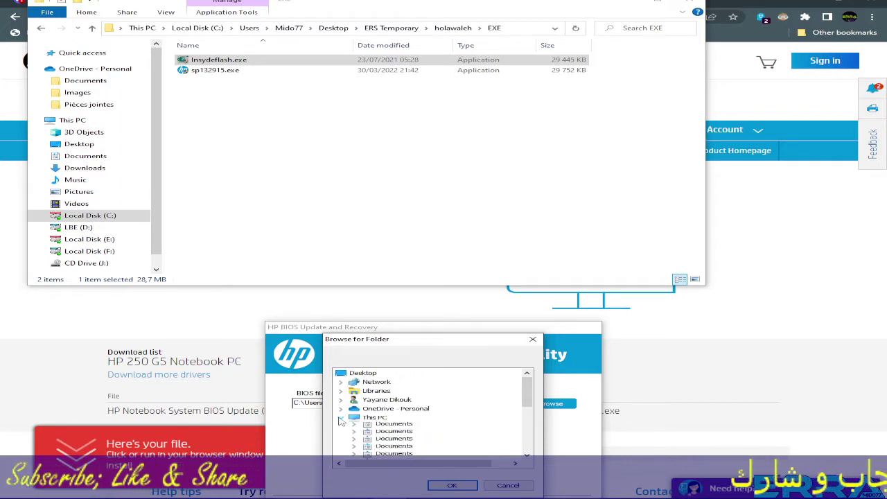
scroll(388, 409, "down", 5)
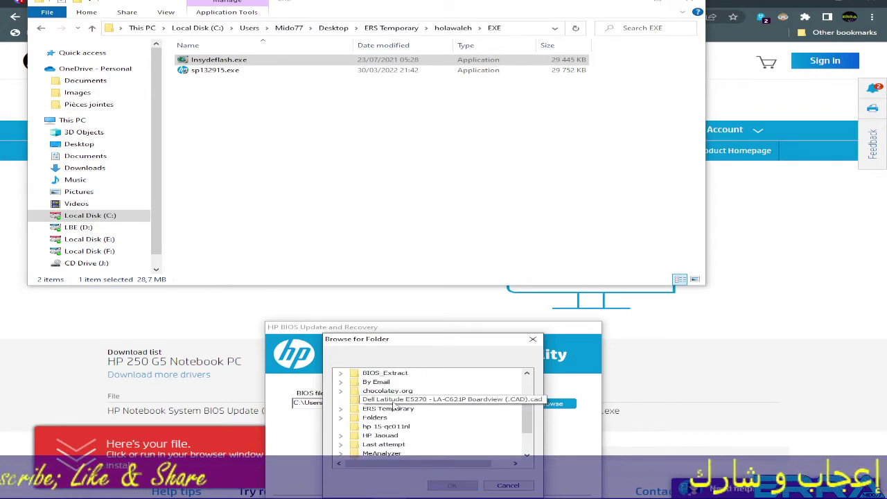
scroll(393, 405, "down", 2)
scroll(394, 412, "up", 2)
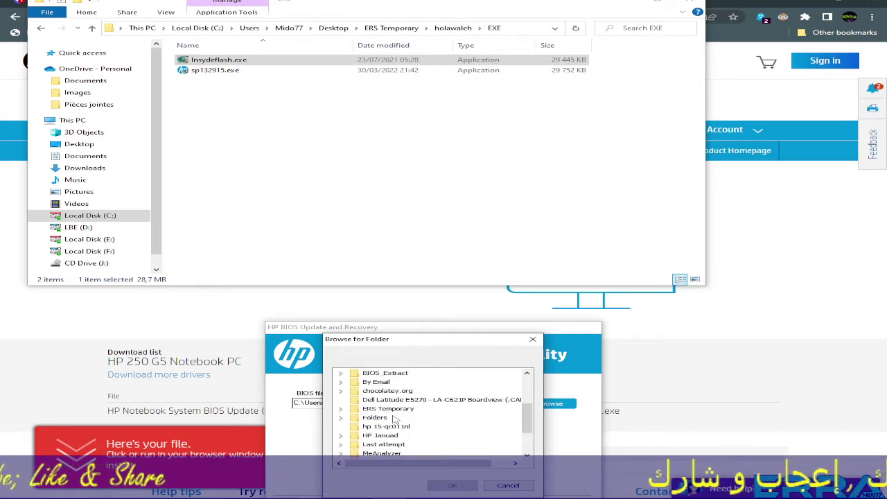
scroll(393, 418, "up", 3)
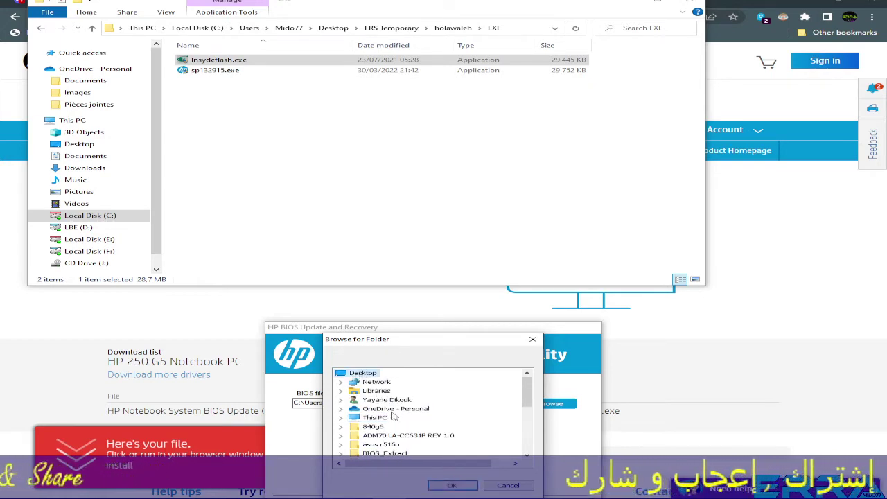
scroll(393, 414, "down", 2)
scroll(407, 416, "down", 2)
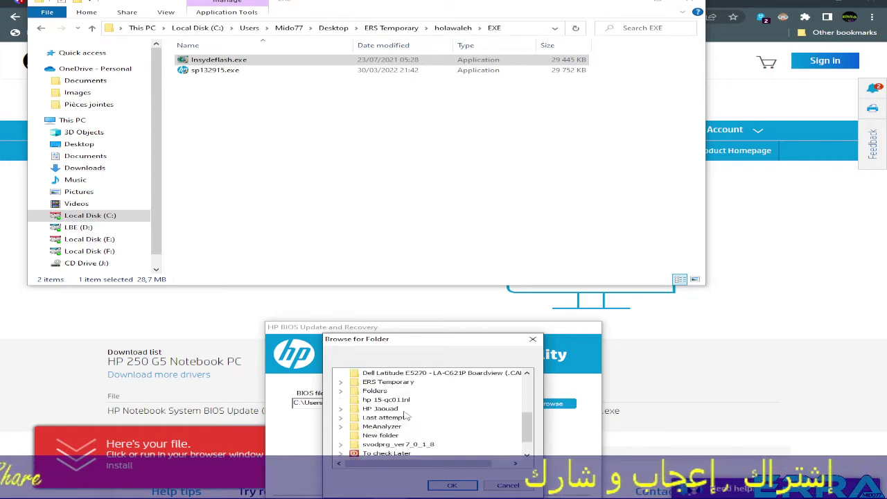
scroll(400, 413, "up", 1)
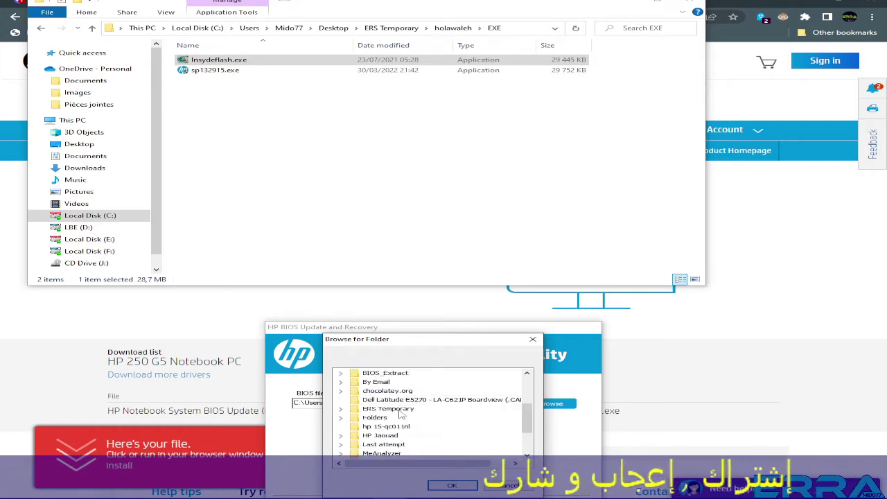
left_click(341, 409)
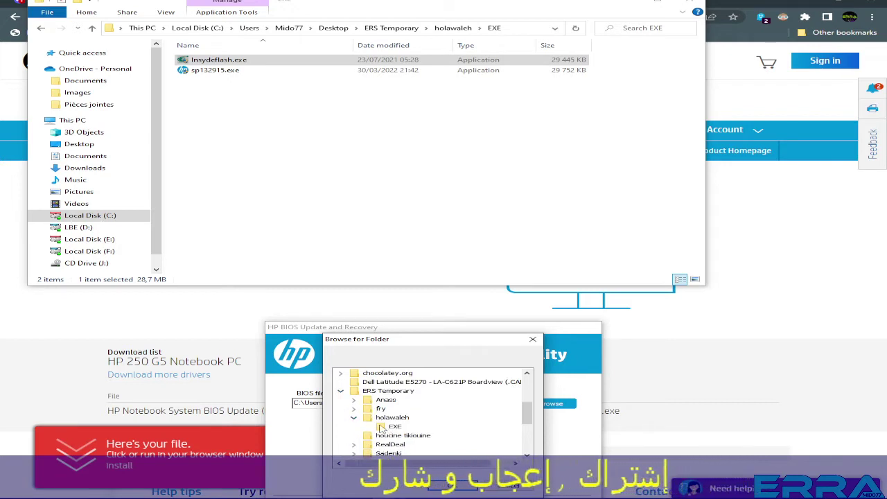
left_click(443, 486)
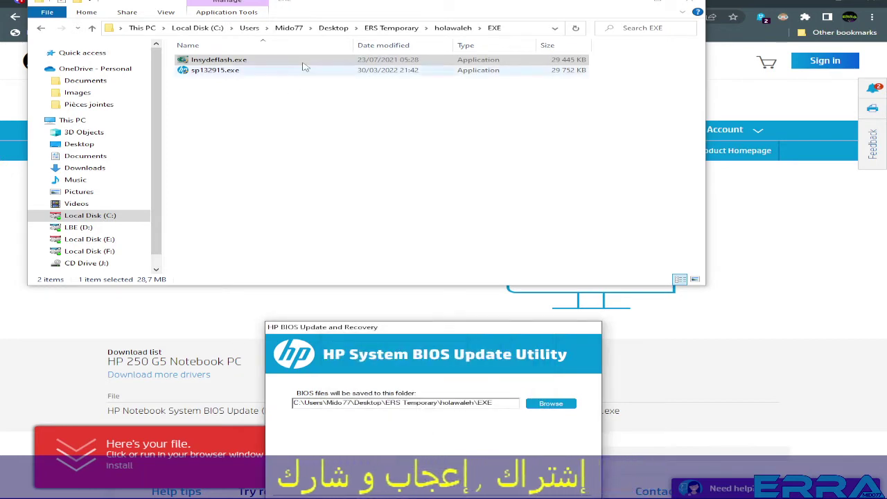
Start copying the BIOS files into the EXE folder.
left_click(549, 158)
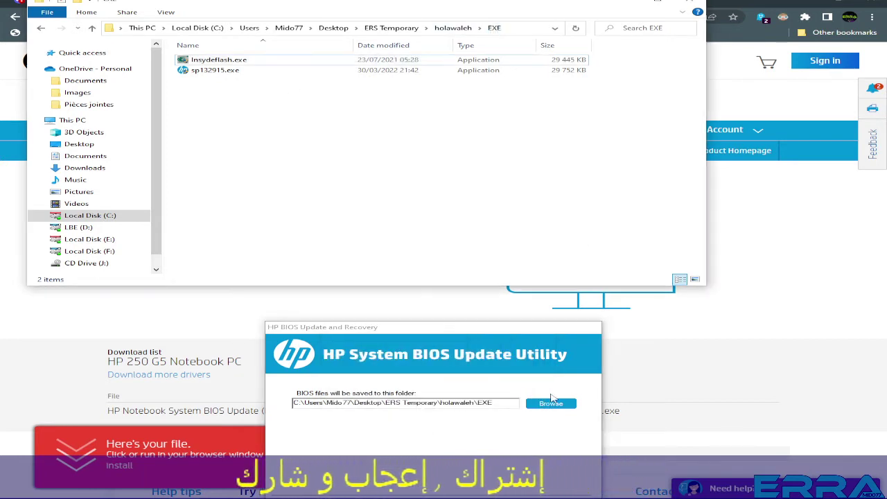
left_click_drag(474, 330, 489, 242)
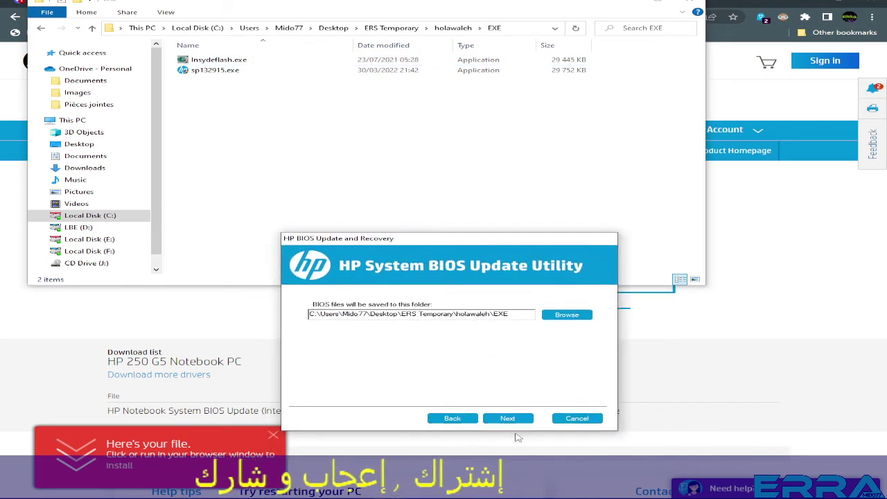
left_click(509, 420)
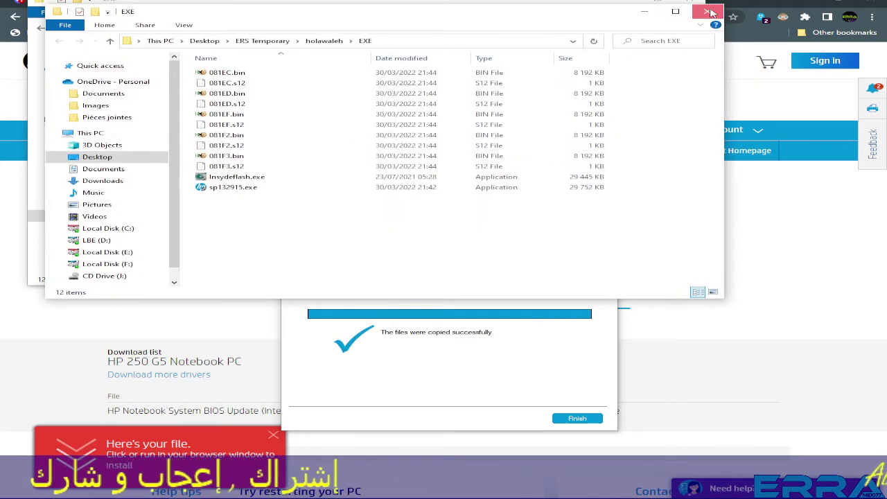
Close the duplicate EXE folder window and the finished BIOS update utility.
left_click(712, 12)
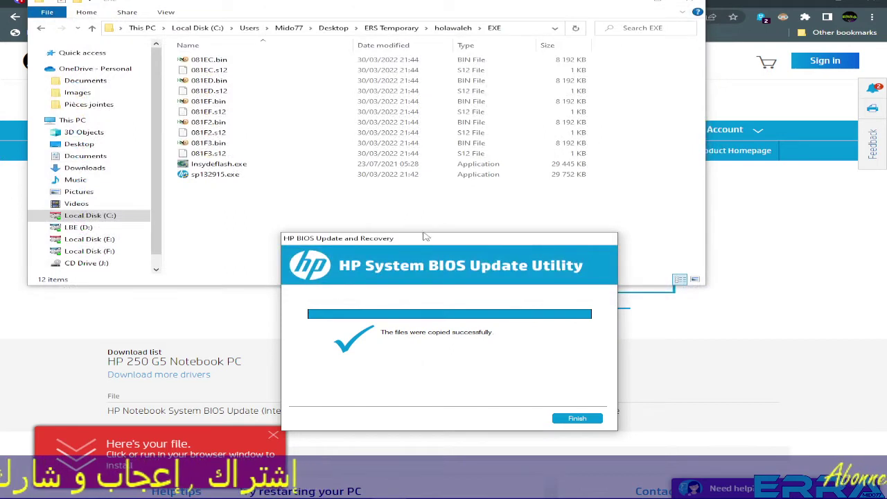
left_click_drag(426, 237, 275, 139)
left_click(426, 321)
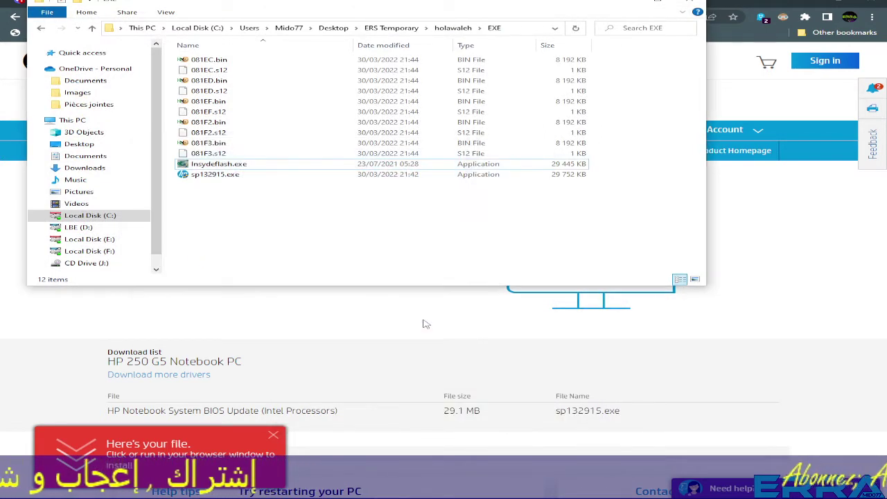
Click through the extracted BIOS images, starting at 081ED.bin, to compare them.
left_click(209, 80)
left_click(211, 101)
left_click(211, 122)
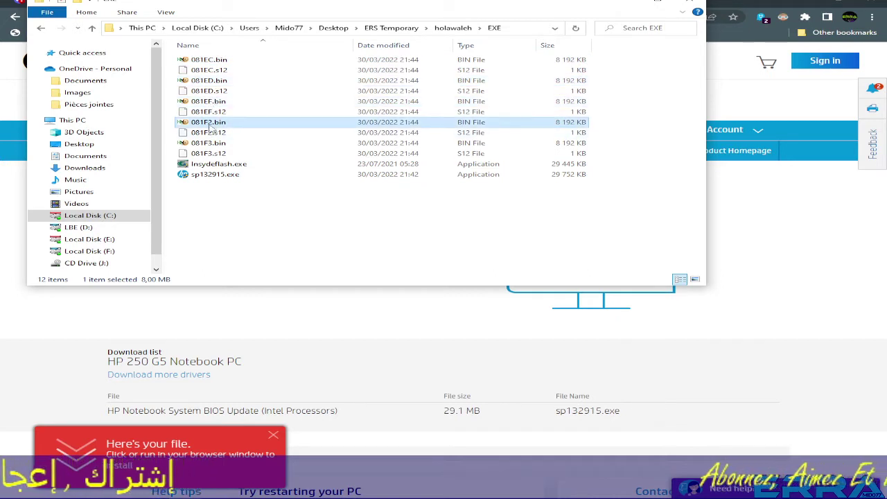
left_click(212, 143)
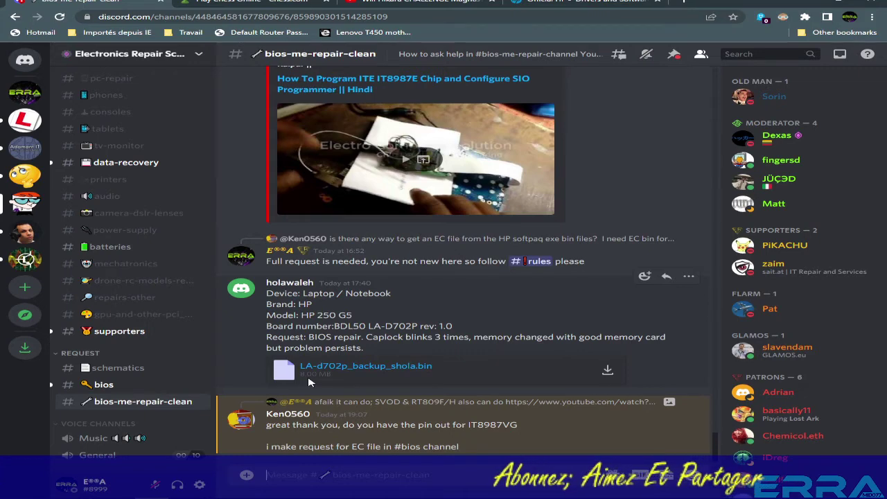
Mark the backup attachment's 8.00 MB size in Discord and bring the EXE folder back.
left_click_drag(302, 374, 379, 376)
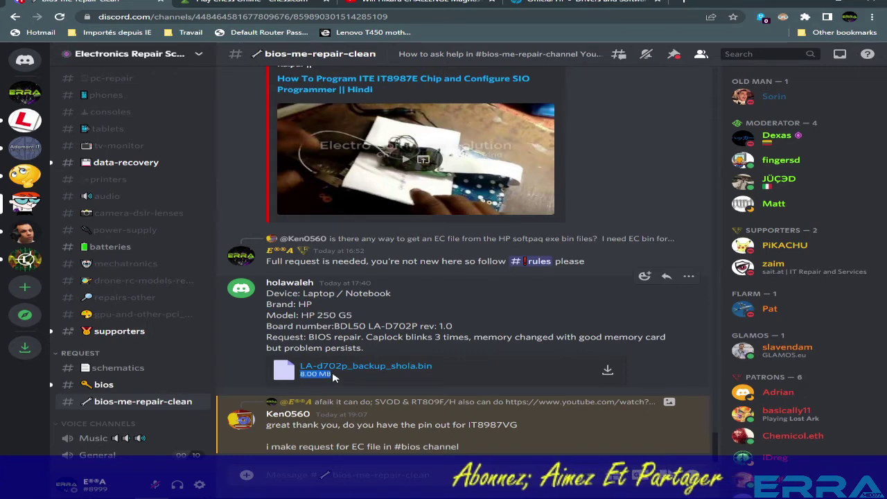
mouse_move(152, 494)
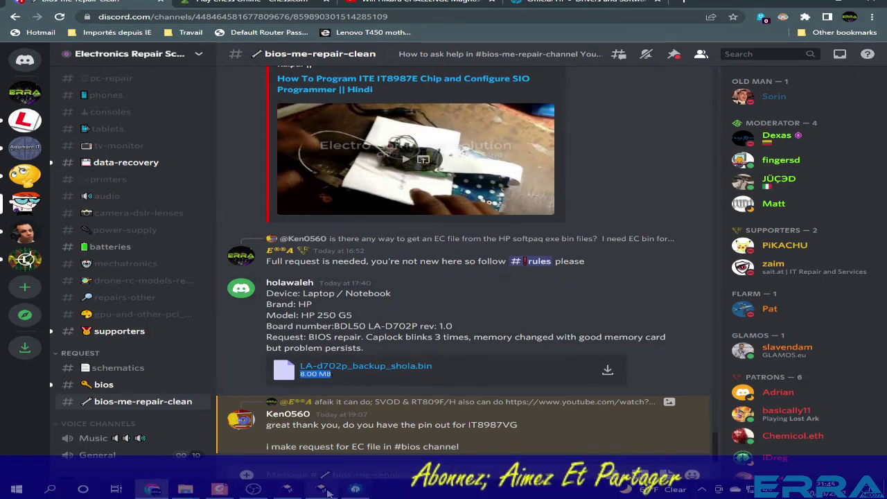
mouse_move(185, 489)
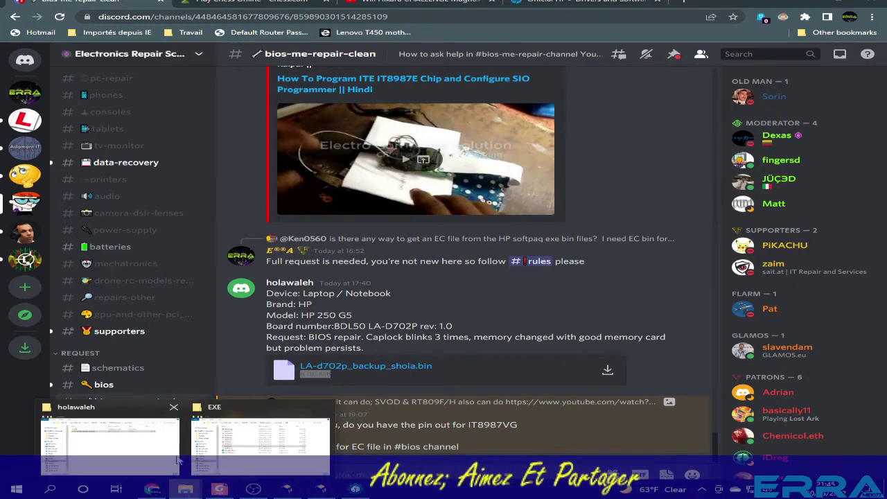
left_click(111, 443)
key("alt+Tab")
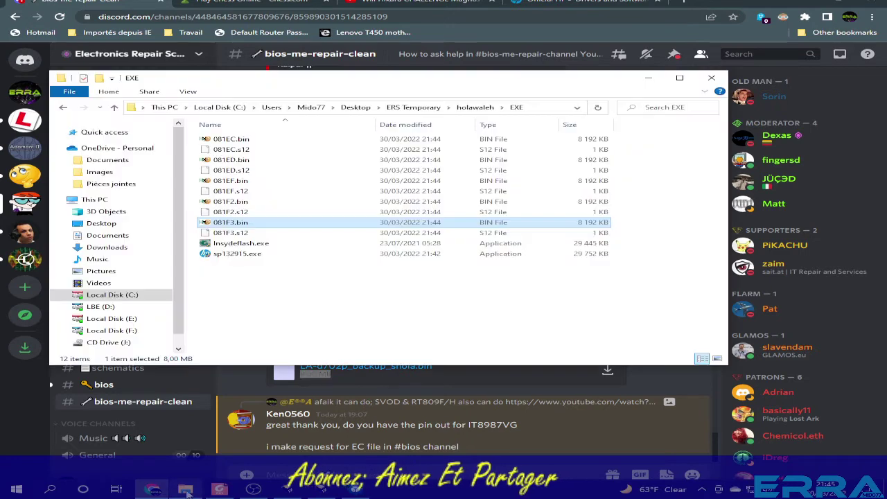
key("alt+Tab")
Compare 081EC, 081ED, 081EF and 081F2.bin, then open LA-d702p_backup_shola.bin in HxD.
left_click(232, 139)
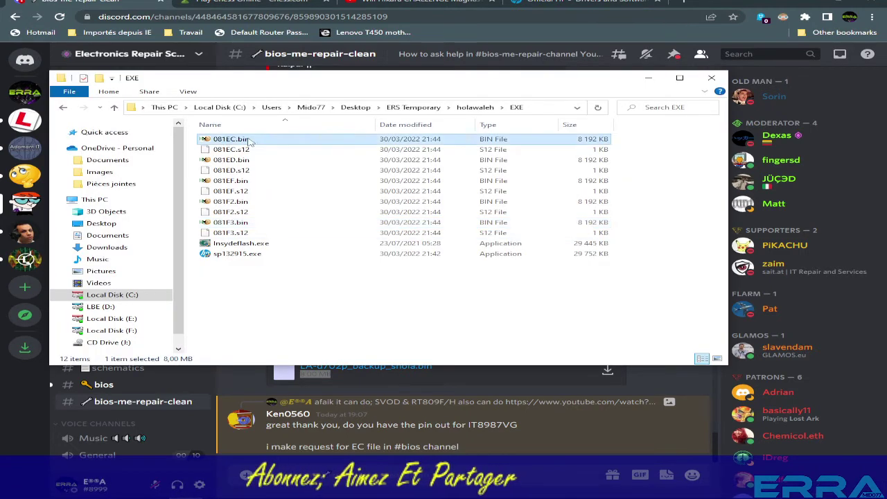
left_click(234, 159)
left_click(242, 180)
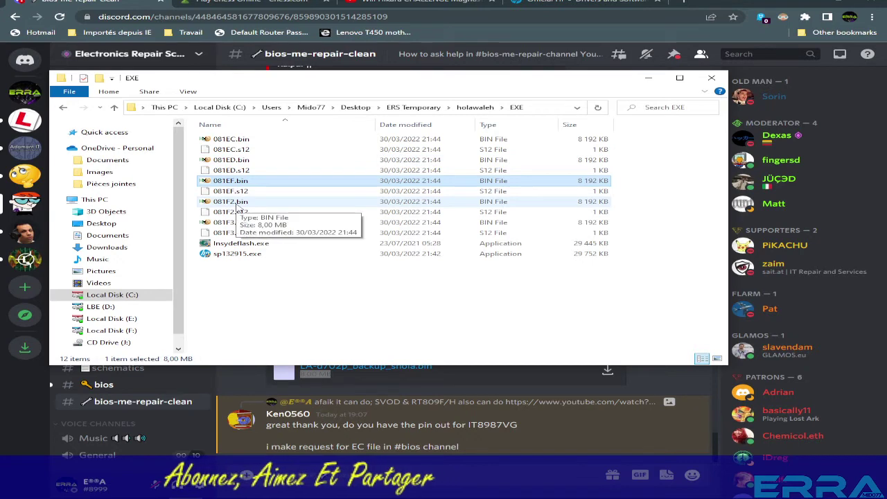
left_click(281, 201)
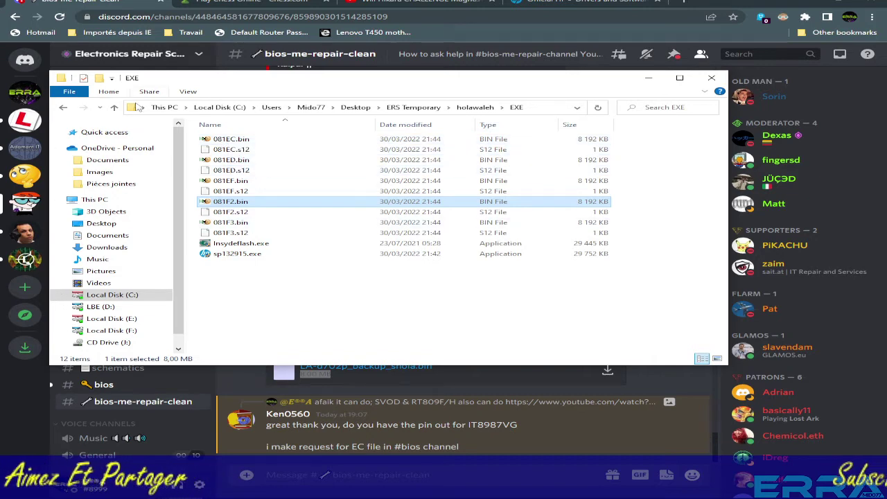
key("BackSpace")
double_click(242, 148)
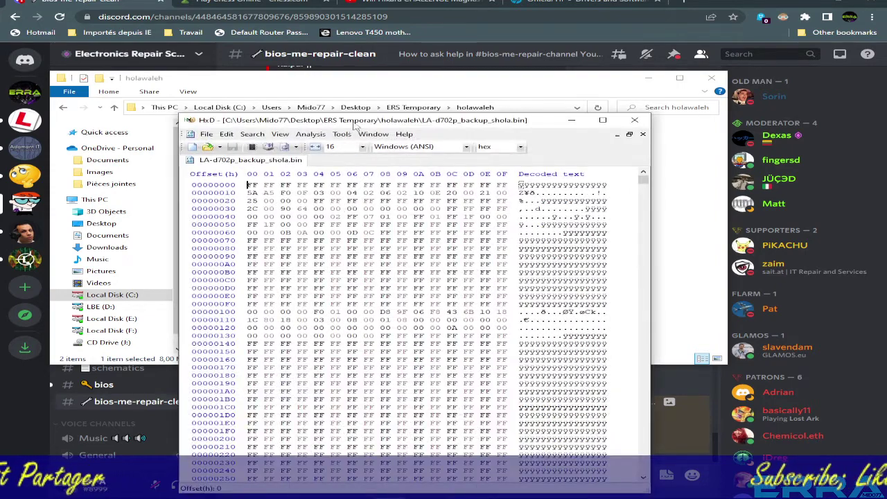
Search the backup dump for '081' in all directions and select BID081F2 at offset 7FEB61.
left_click_drag(277, 120, 256, 51)
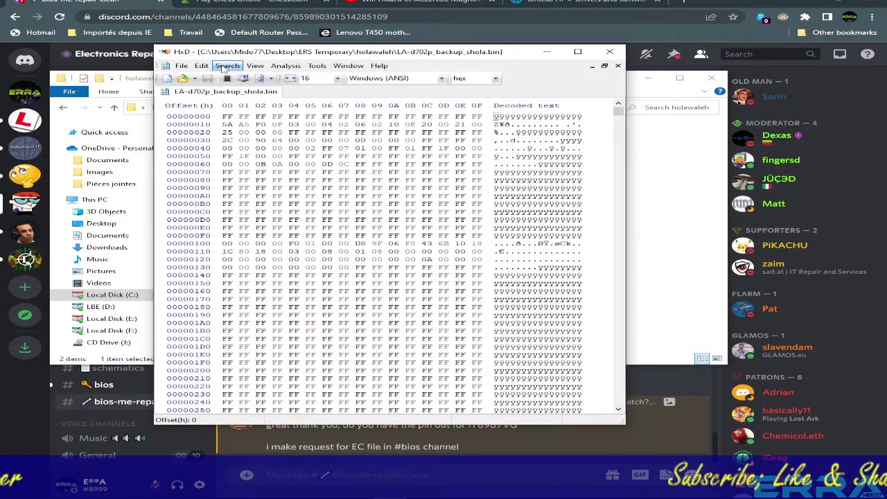
left_click(226, 66)
left_click(235, 78)
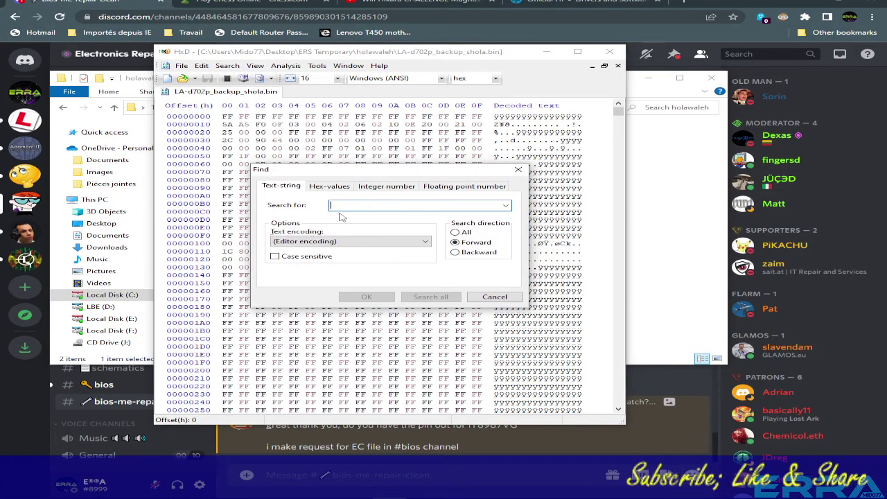
left_click(455, 233)
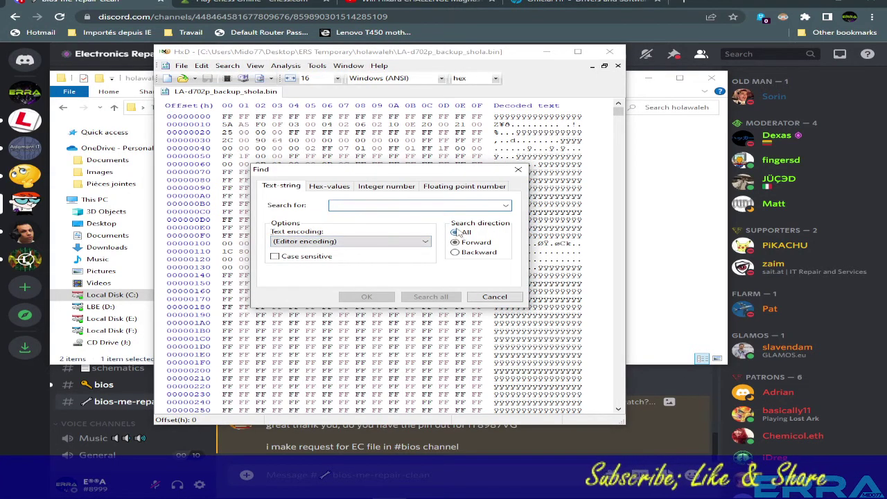
left_click(344, 205)
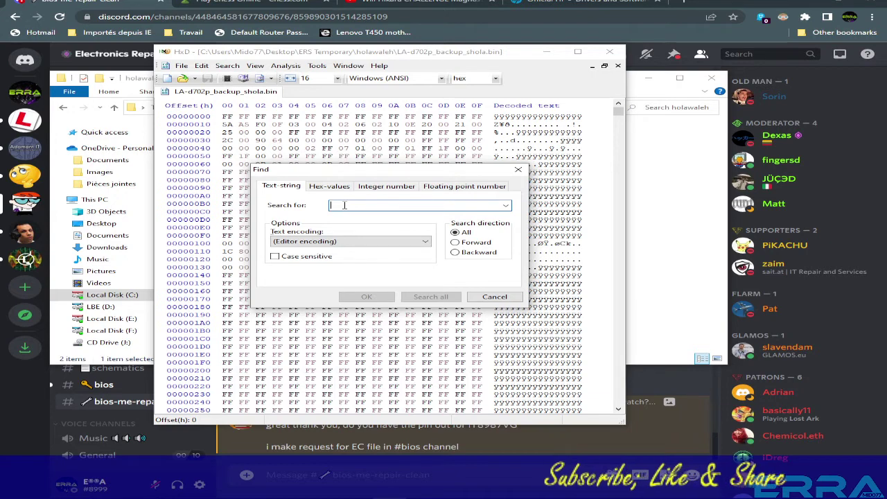
key("ctrl+v")
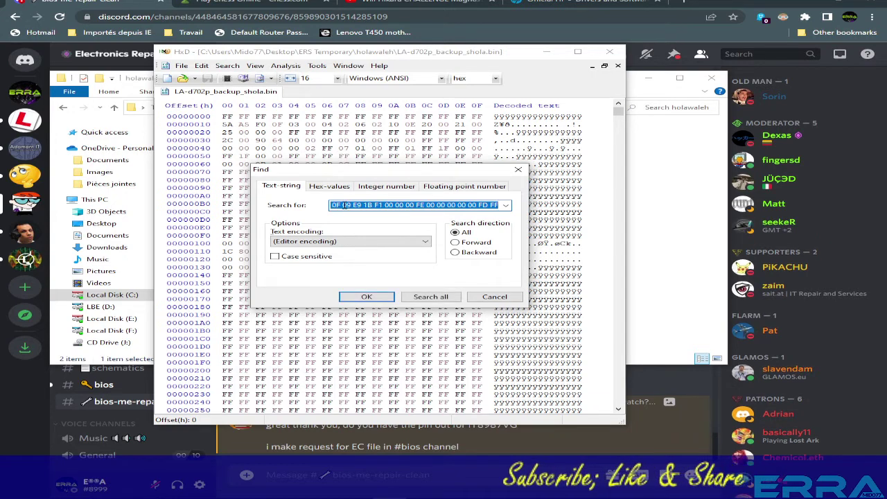
type("081")
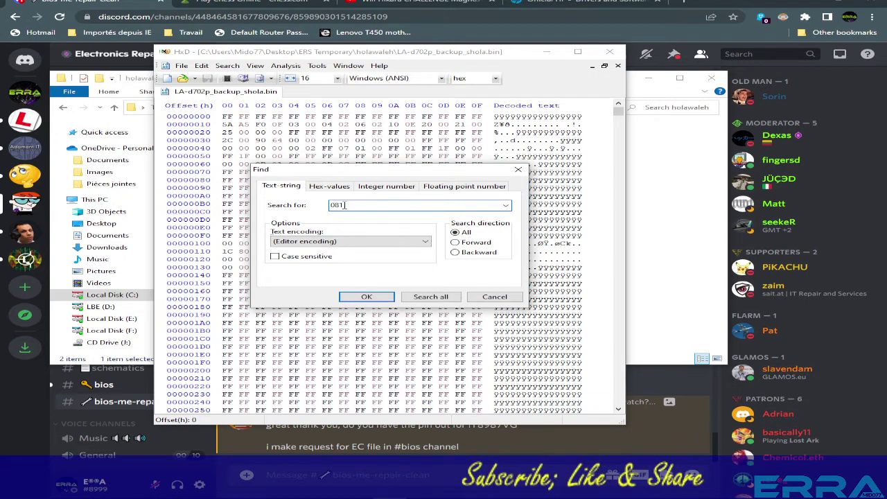
key("Return")
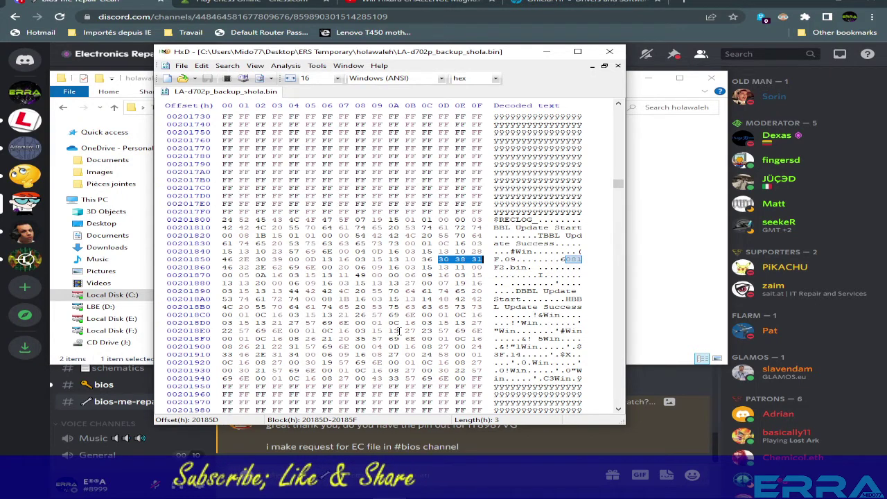
key("F3")
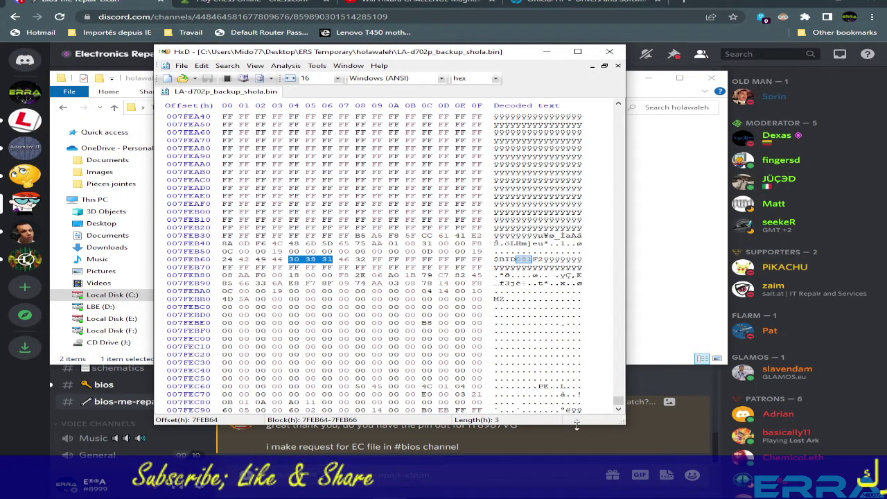
left_click_drag(498, 259, 545, 259)
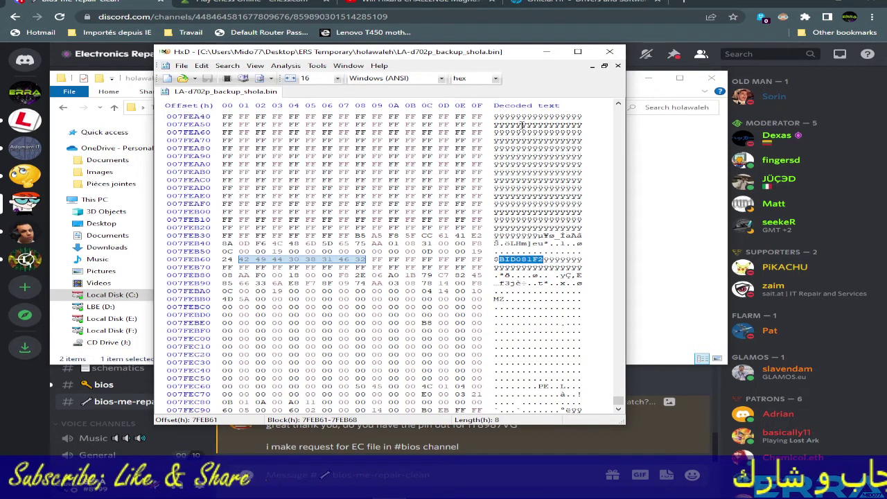
left_click_drag(448, 55, 511, 215)
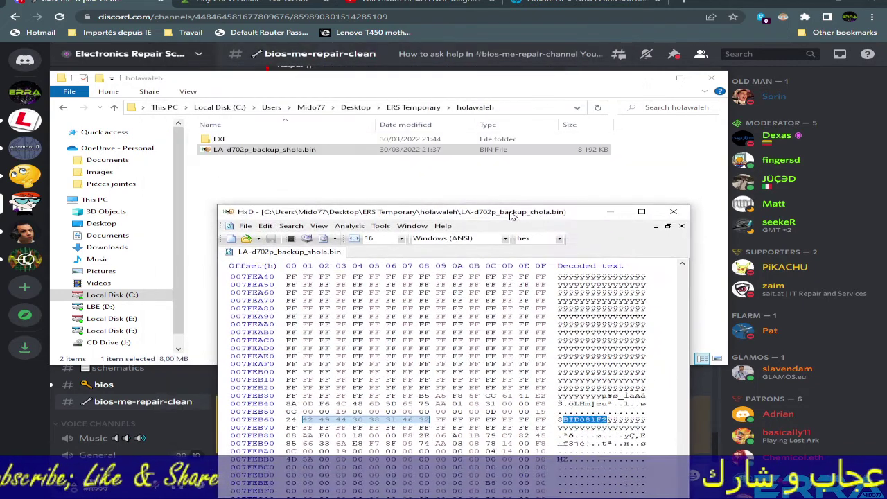
Copy 081F2.bin from EXE into the holawaleh folder beside the backup dump, then close HxD.
double_click(220, 139)
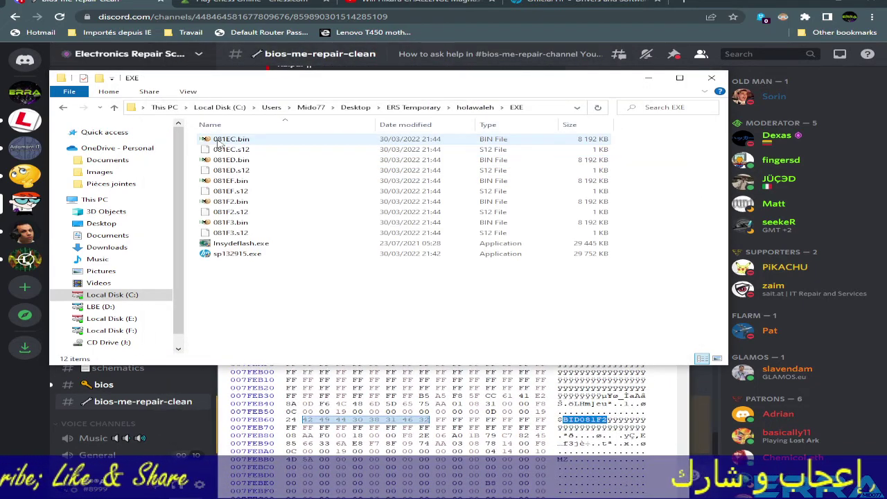
left_click(239, 211)
left_click(239, 201)
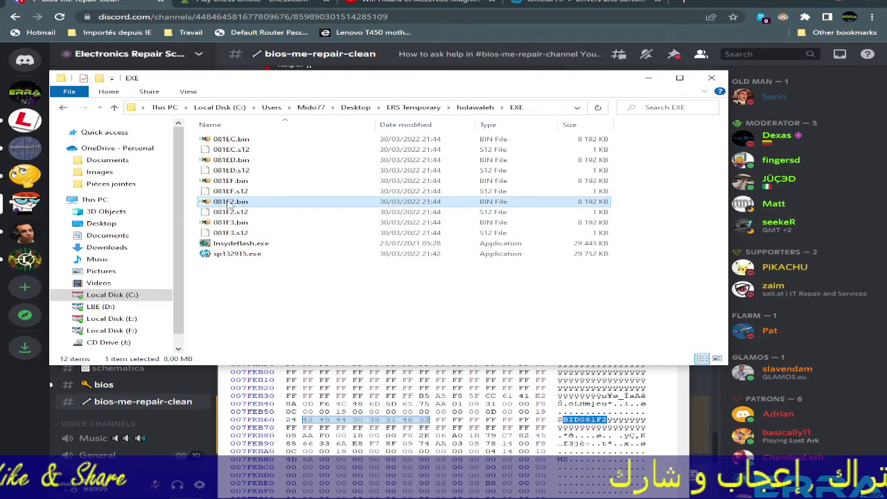
right_click(221, 202)
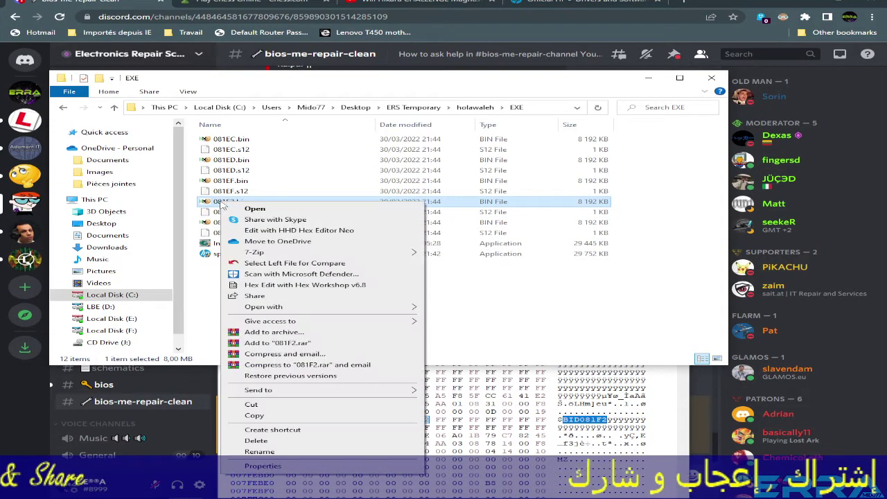
left_click(254, 415)
left_click(114, 109)
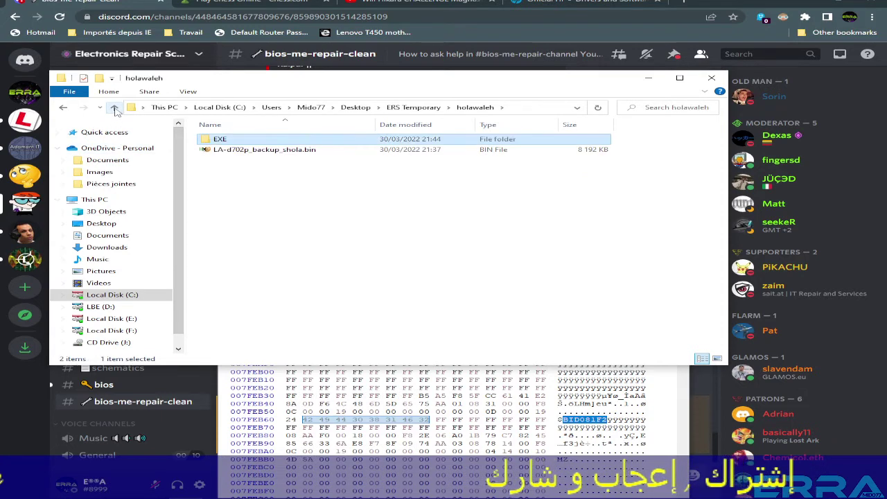
right_click(234, 202)
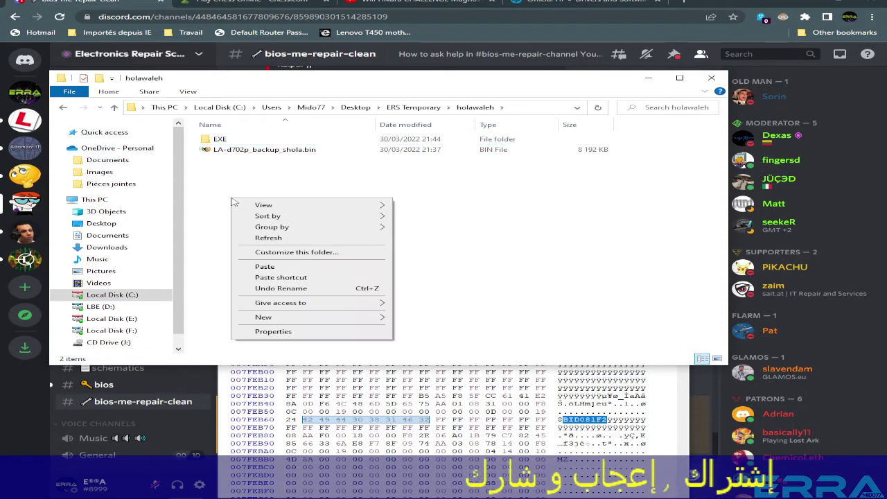
left_click(265, 267)
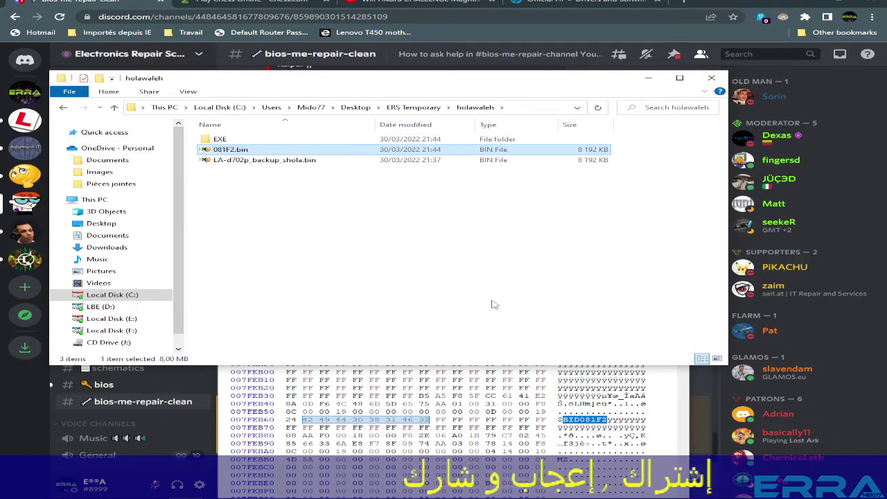
left_click(664, 425)
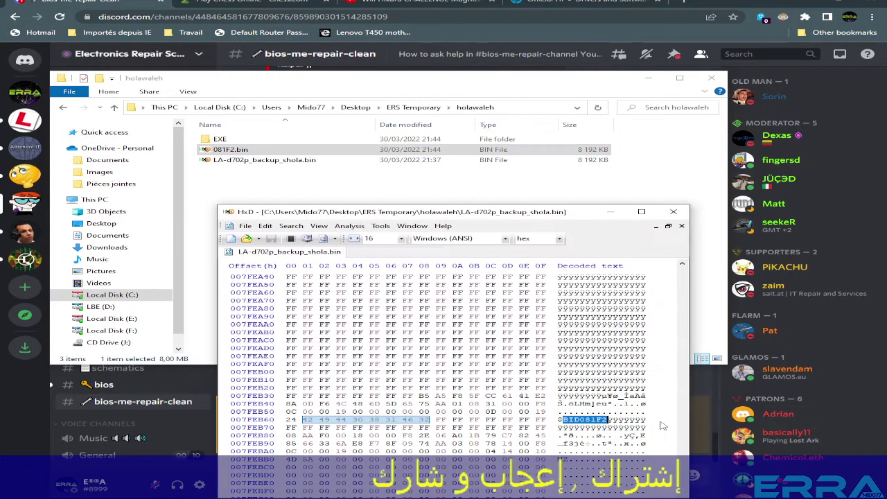
left_click(673, 211)
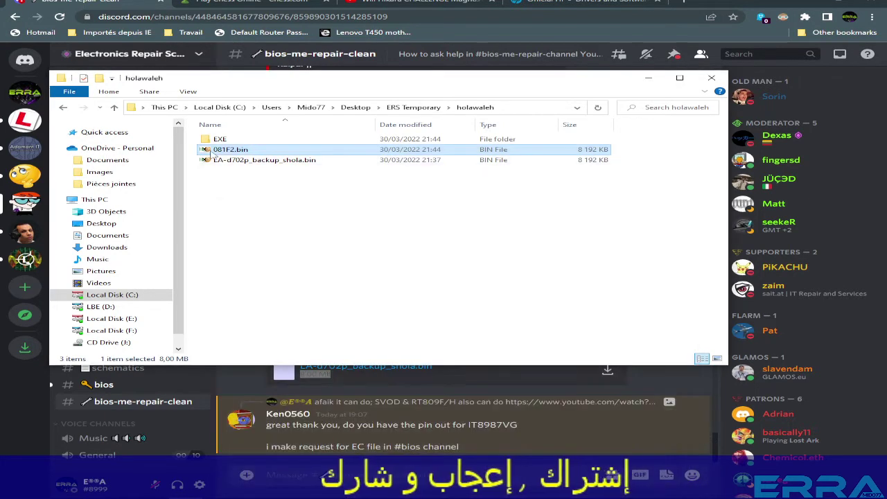
Open LA-d702p_backup_shola.bin in UEFITool NE and select the BIOS region's first 57344-byte Padding.
left_click(239, 162)
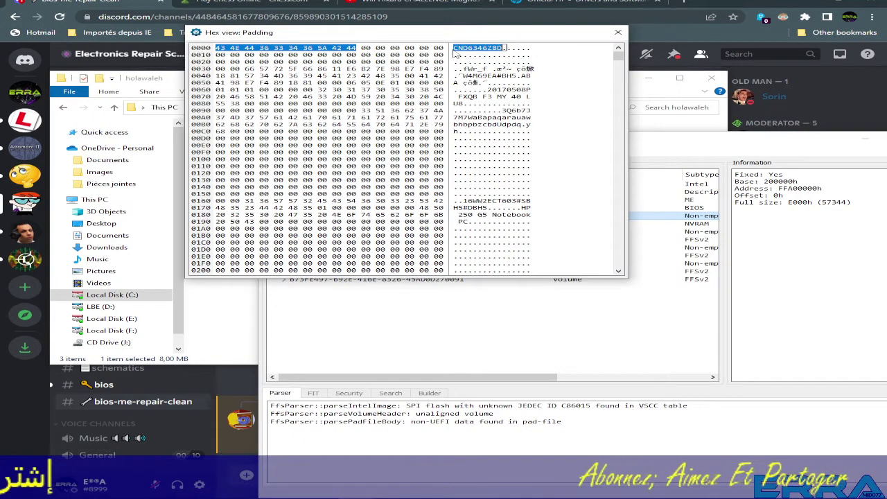
left_click(619, 33)
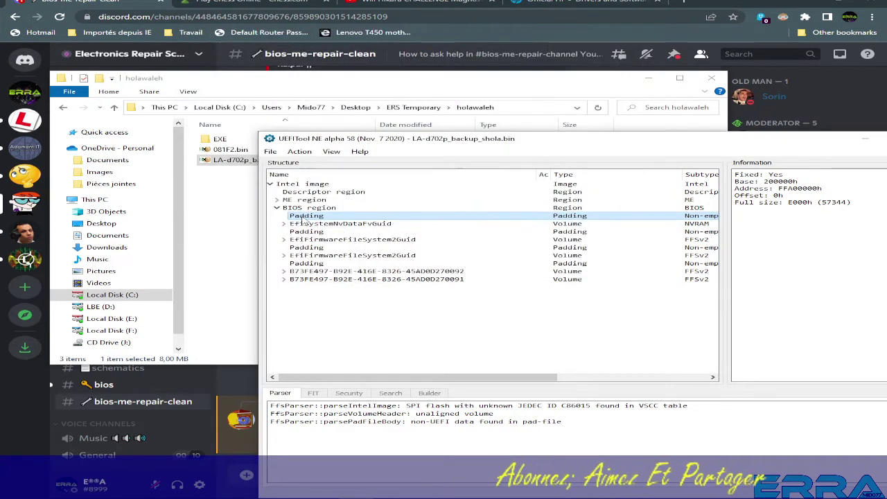
left_click(304, 224)
left_click(305, 216)
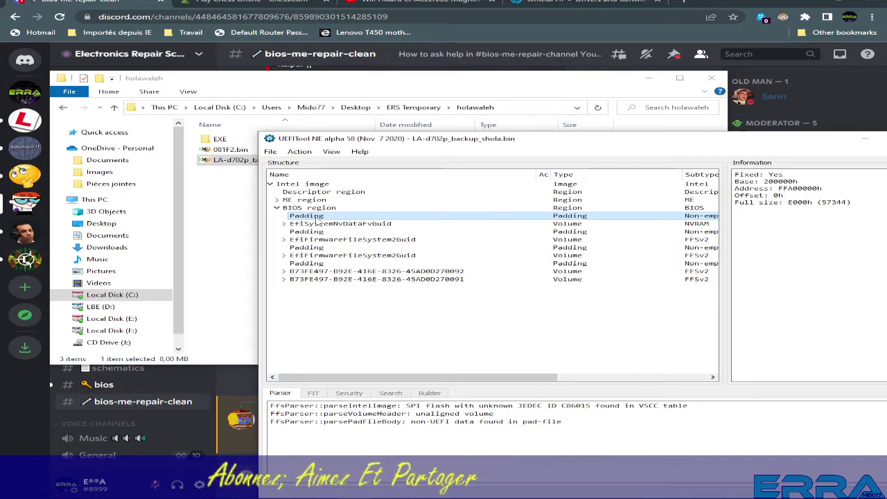
left_click(223, 151)
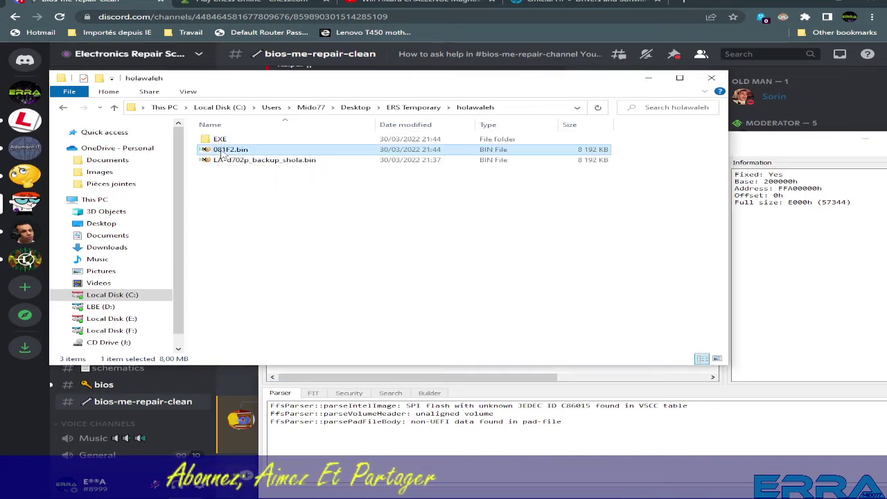
key("alt+Tab")
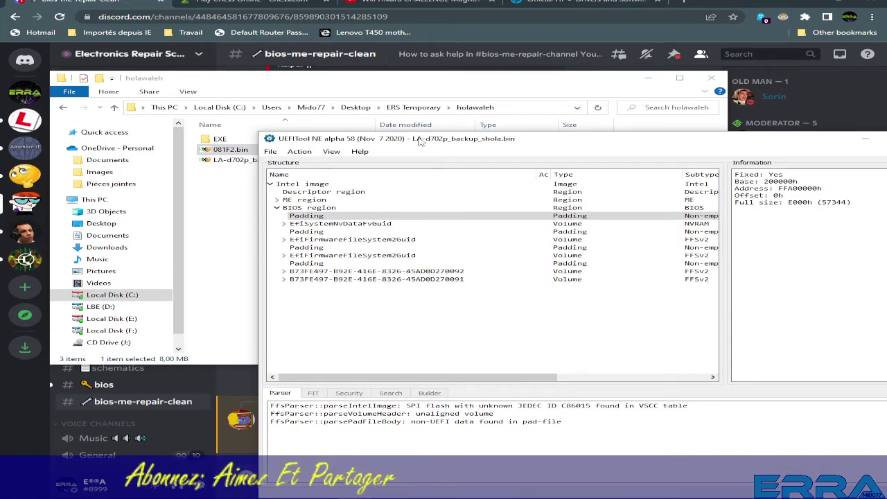
left_click_drag(420, 141, 511, 116)
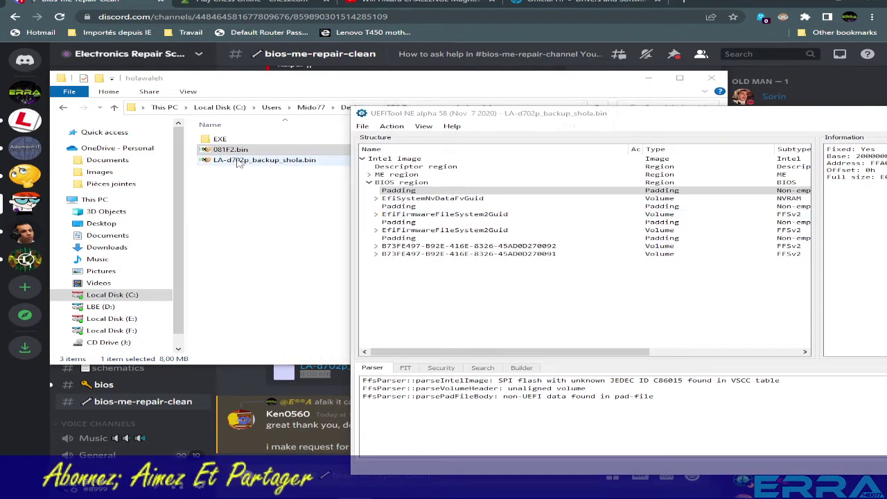
key("alt+Tab")
left_click(424, 439)
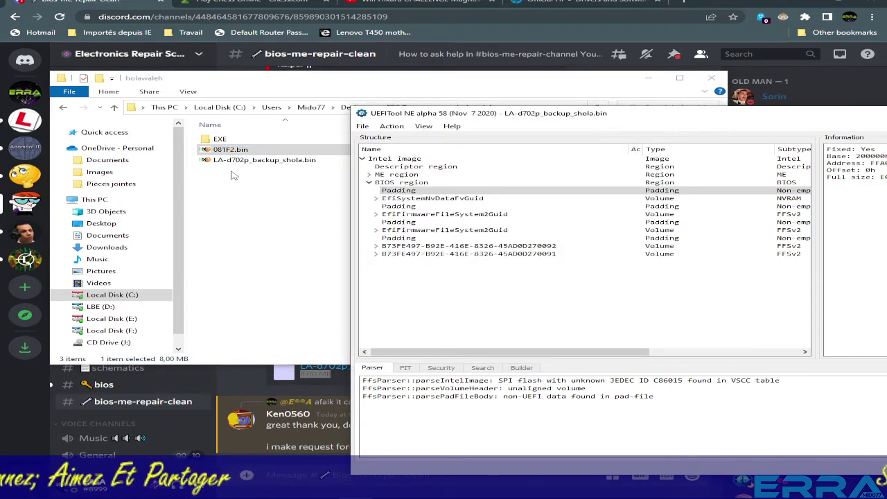
left_click(394, 191)
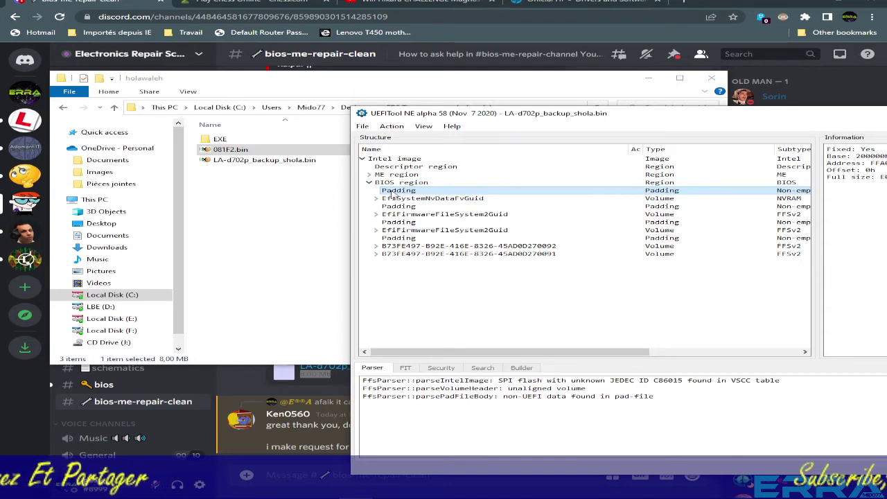
Extract the first padding block as is, saving it as DMI.pad (56 KB) in holawaleh.
right_click(399, 193)
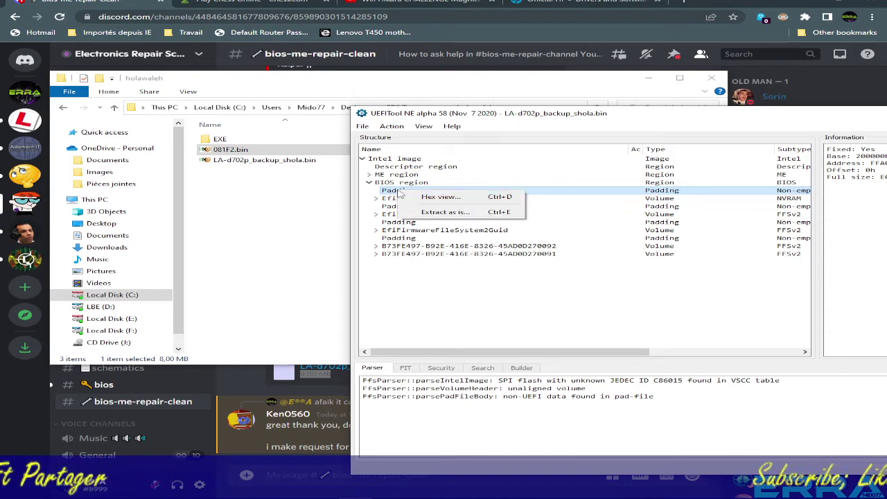
left_click(442, 213)
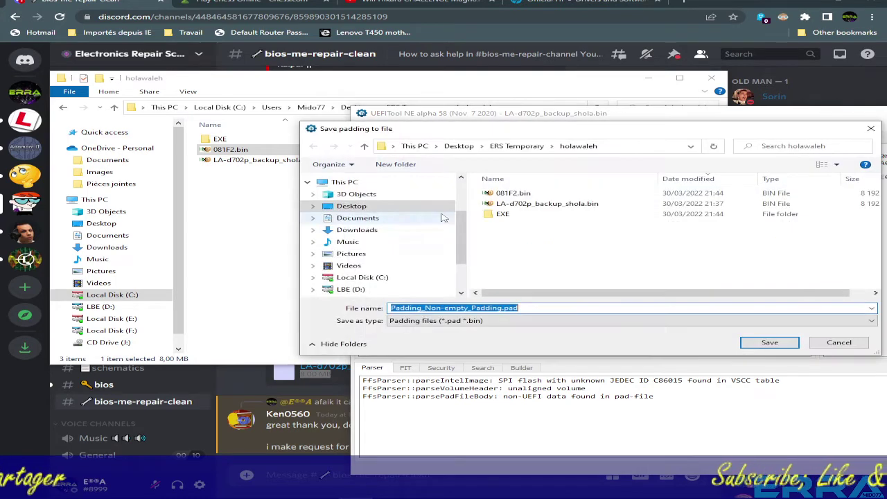
left_click(506, 308)
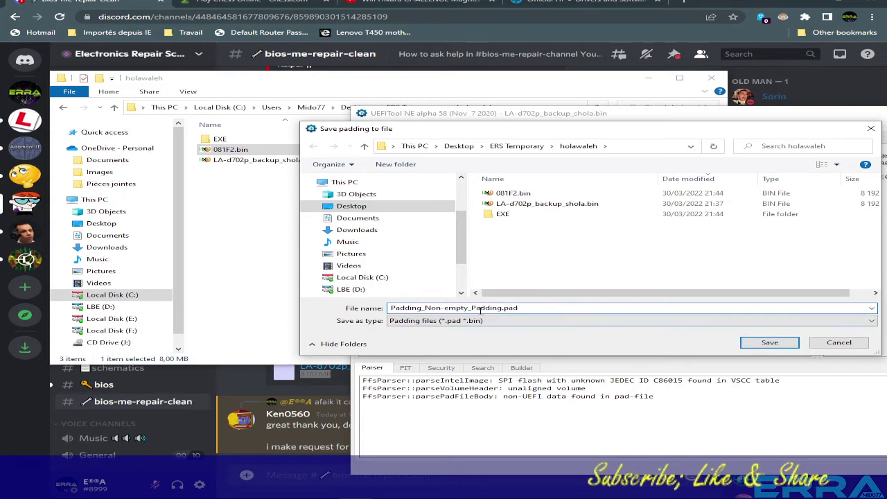
left_click_drag(501, 306, 339, 311)
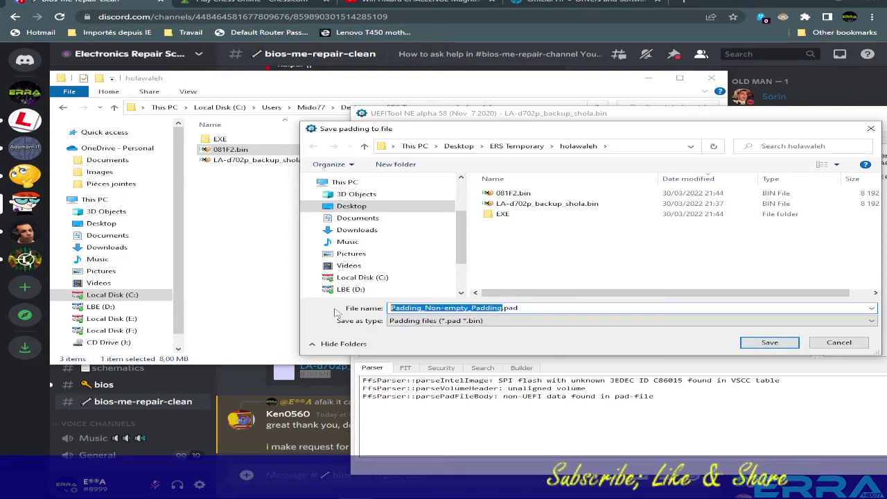
type("DMI")
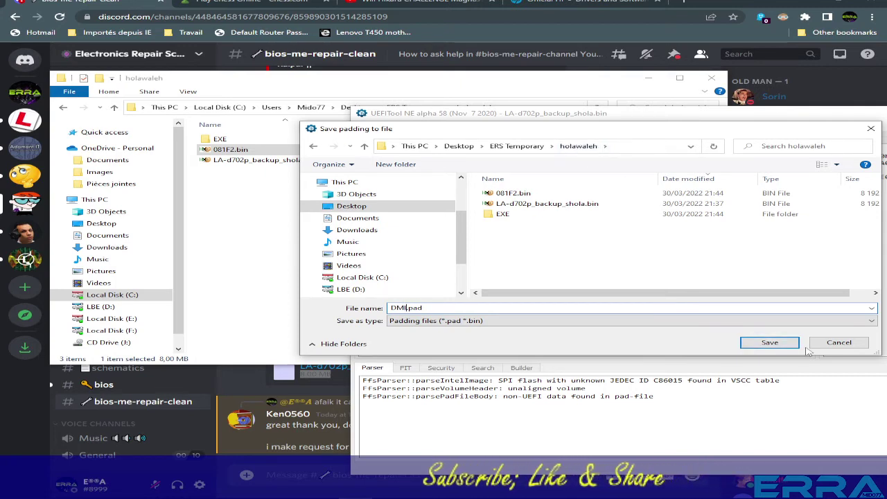
left_click(780, 343)
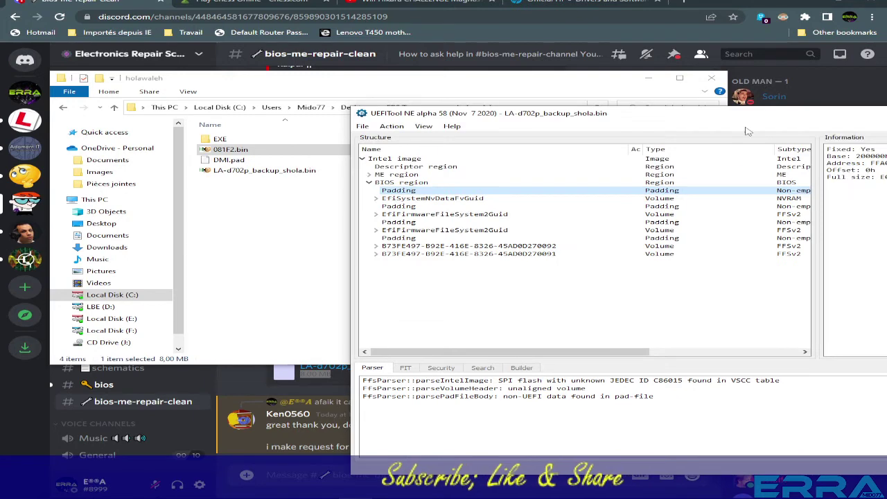
left_click_drag(485, 113, 210, 136)
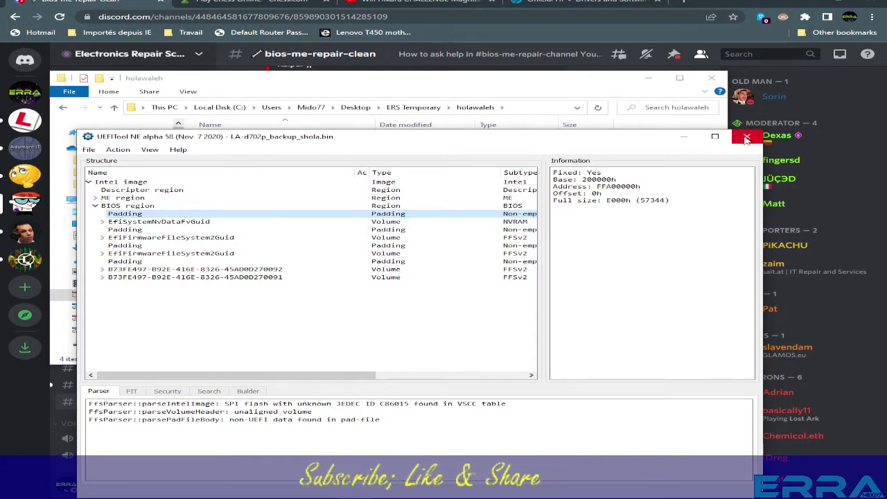
left_click_drag(389, 137, 769, 96)
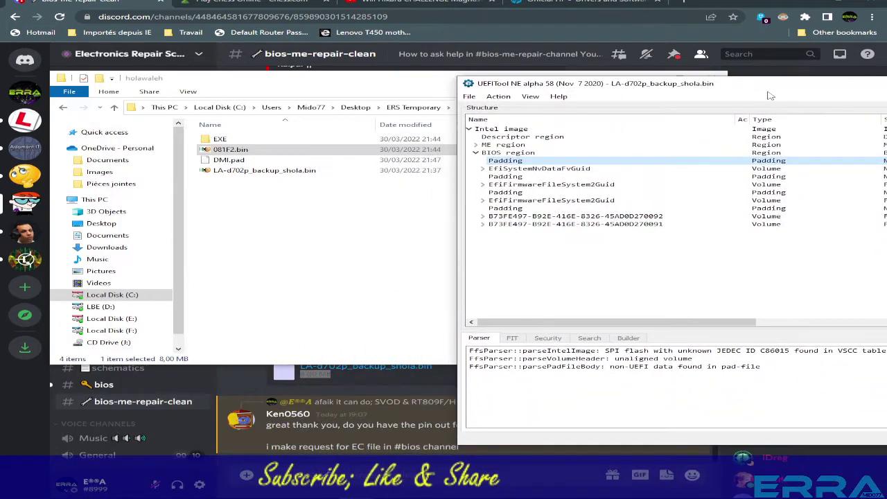
left_click(230, 160)
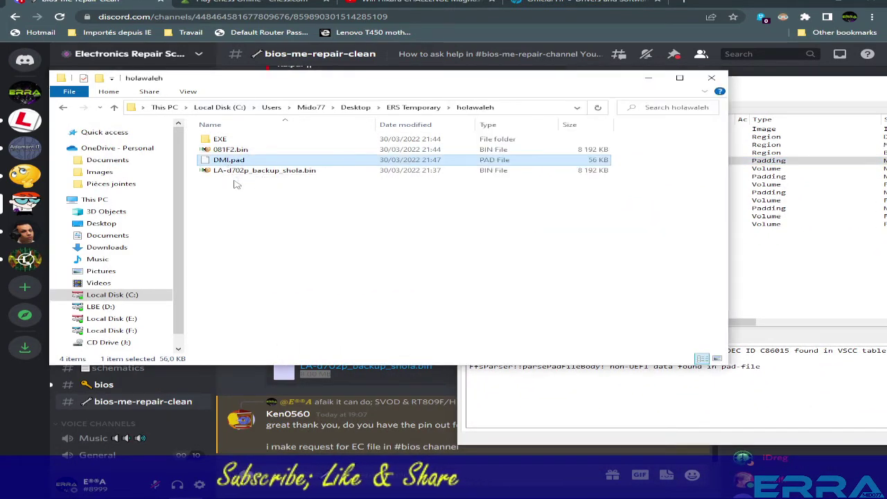
Load 081F2.bin into UEFITool from the desktop and clear the parser messages.
left_click(824, 2)
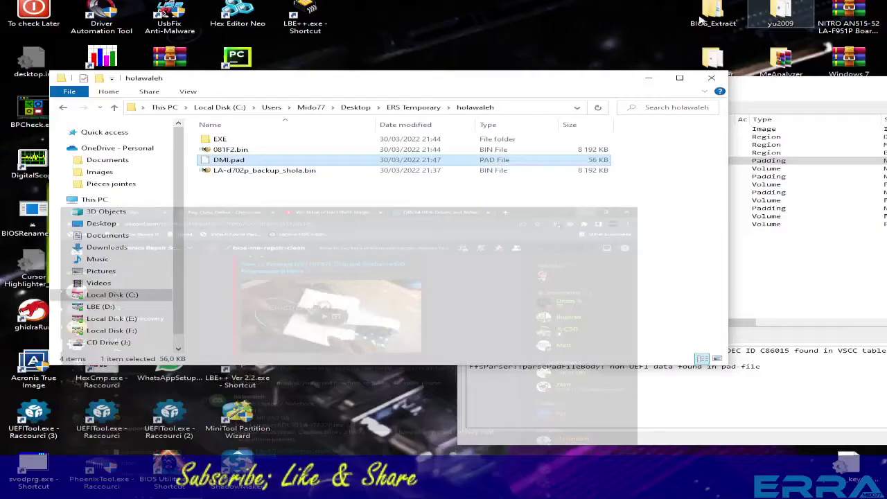
left_click(236, 150)
left_click_drag(235, 150, 179, 421)
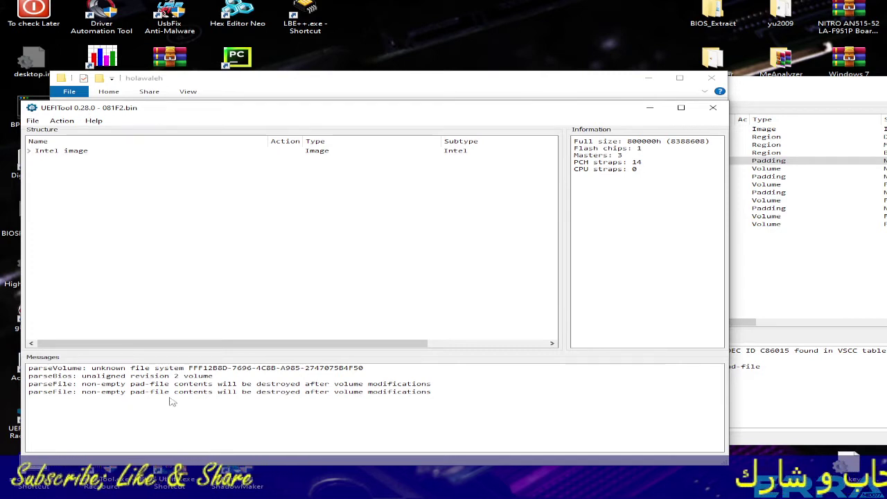
right_click(195, 392)
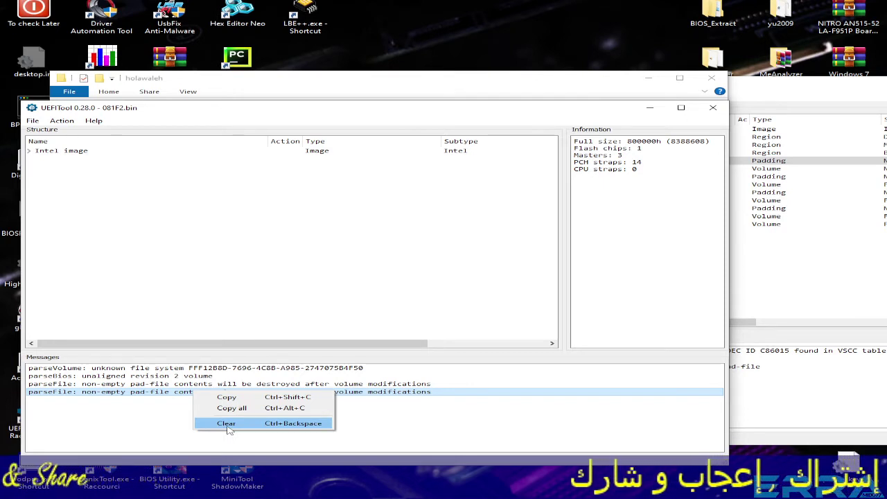
left_click(227, 423)
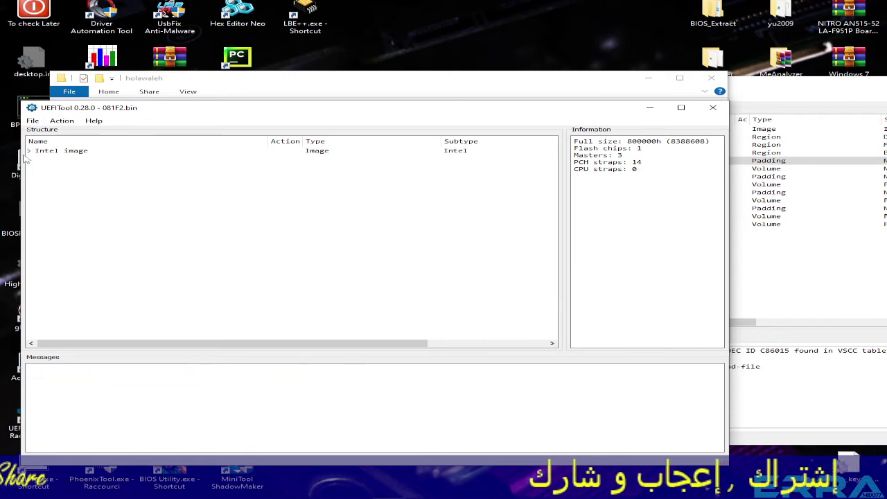
Replace the BIOS region's first Padding as is with DMI.pad.
left_click(36, 174)
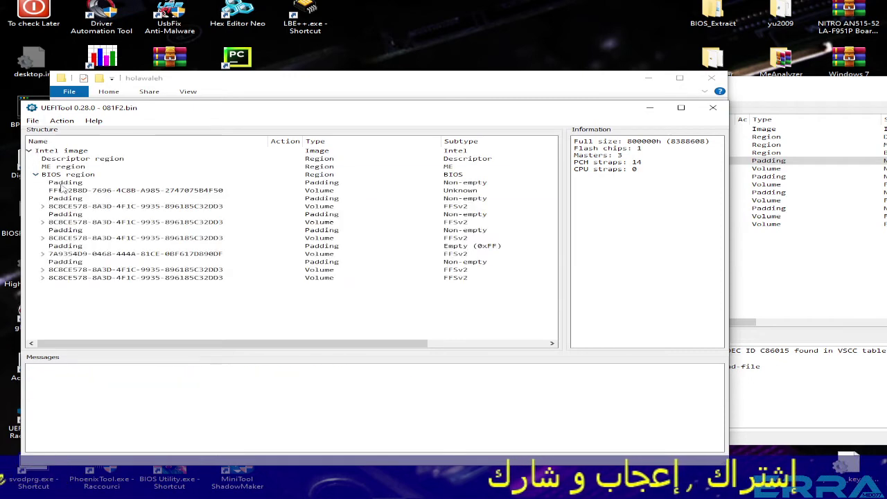
left_click(62, 183)
right_click(76, 186)
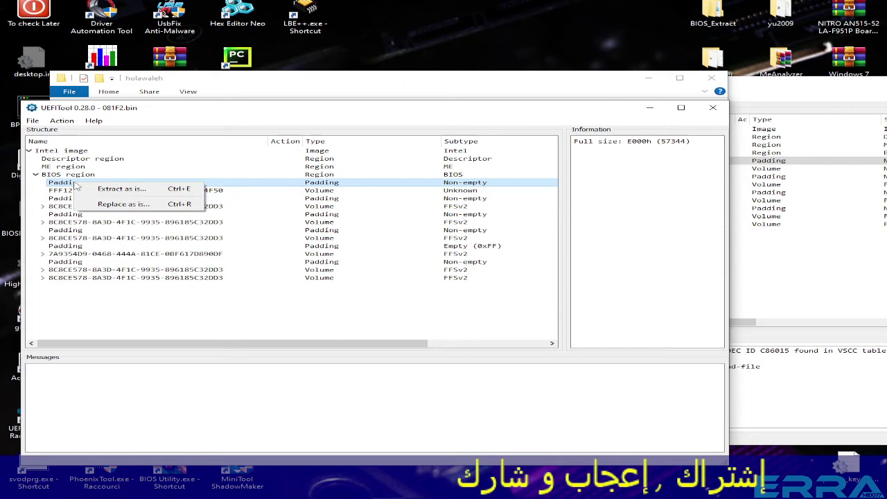
left_click(123, 204)
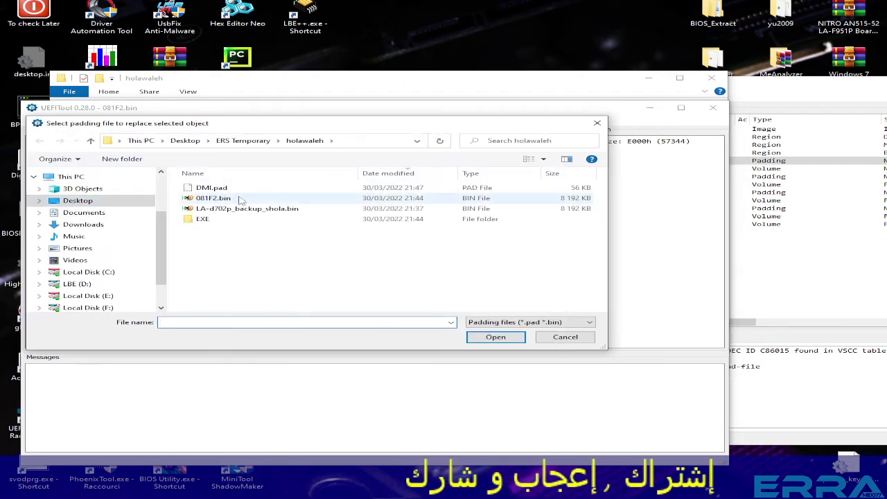
left_click(208, 189)
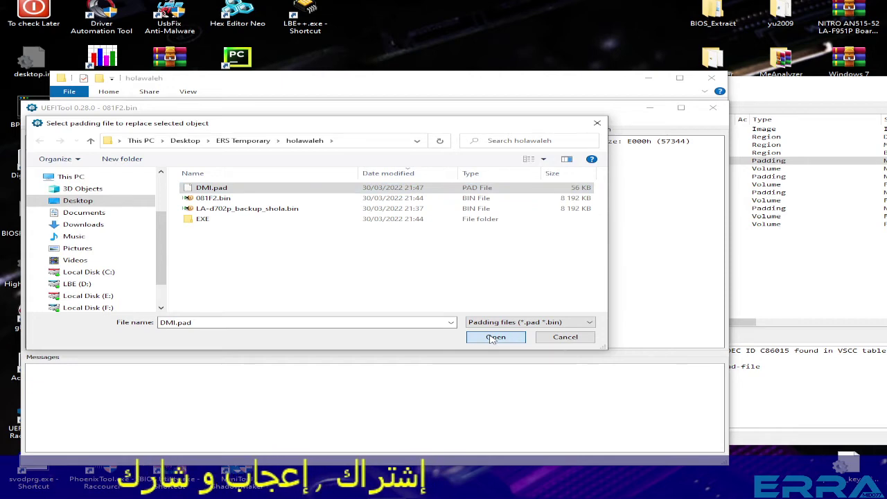
left_click(493, 337)
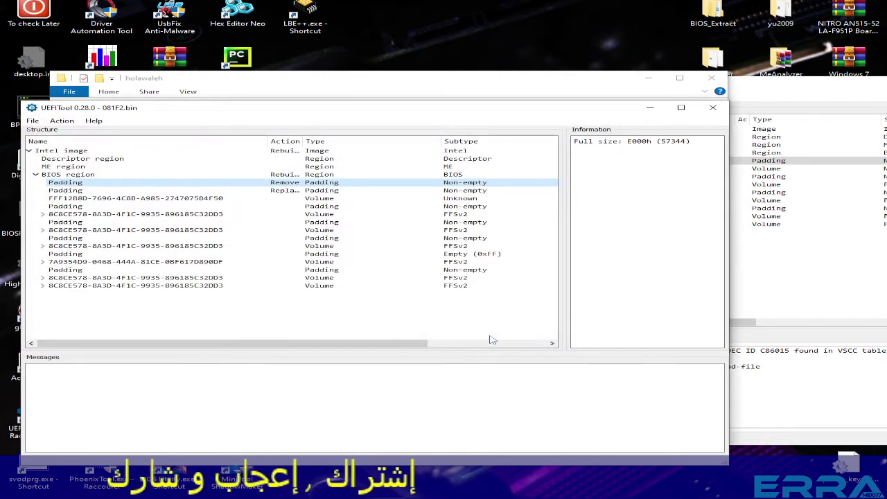
Widen the Action column and check which paddings are marked Remove and Replace.
left_click(33, 121)
left_click(145, 392)
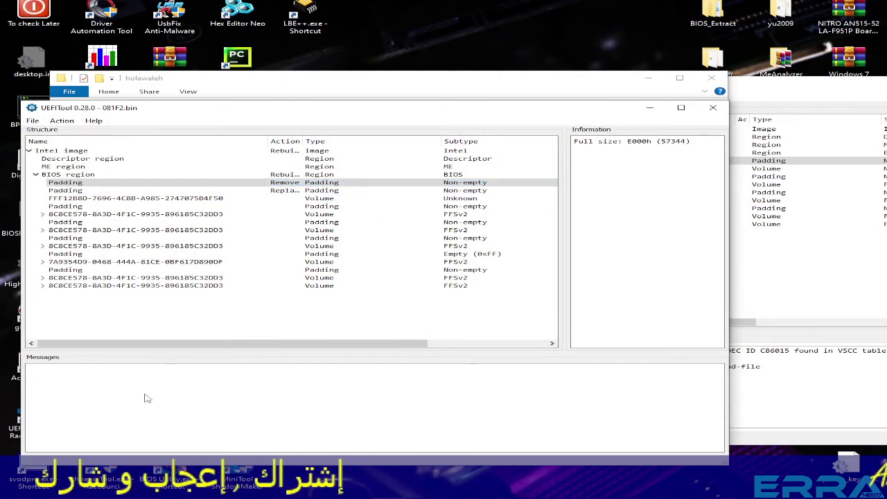
left_click(280, 191)
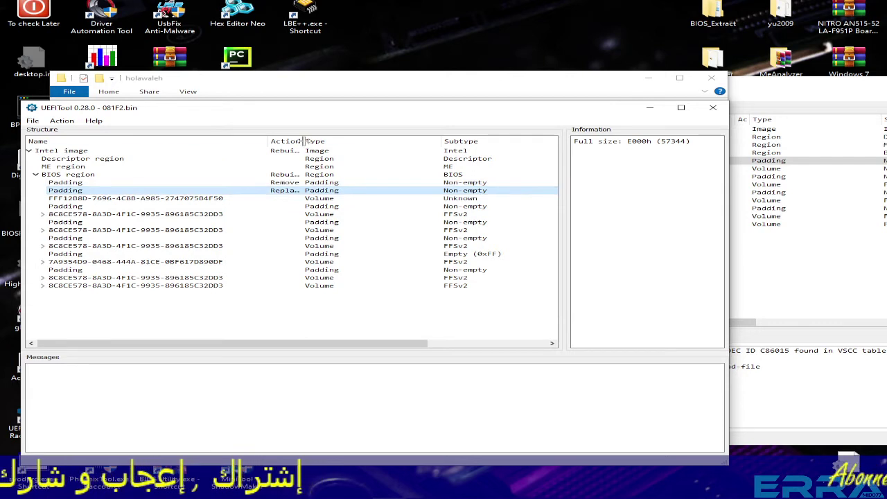
left_click_drag(300, 140, 350, 141)
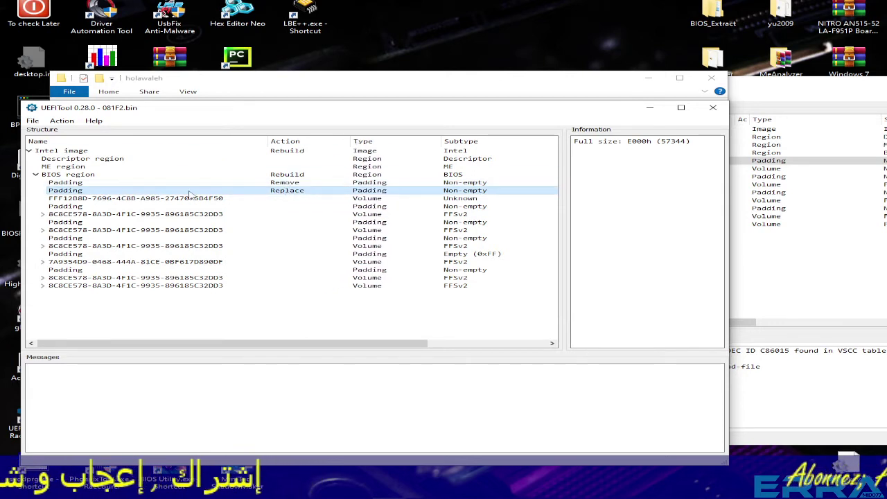
left_click(63, 184)
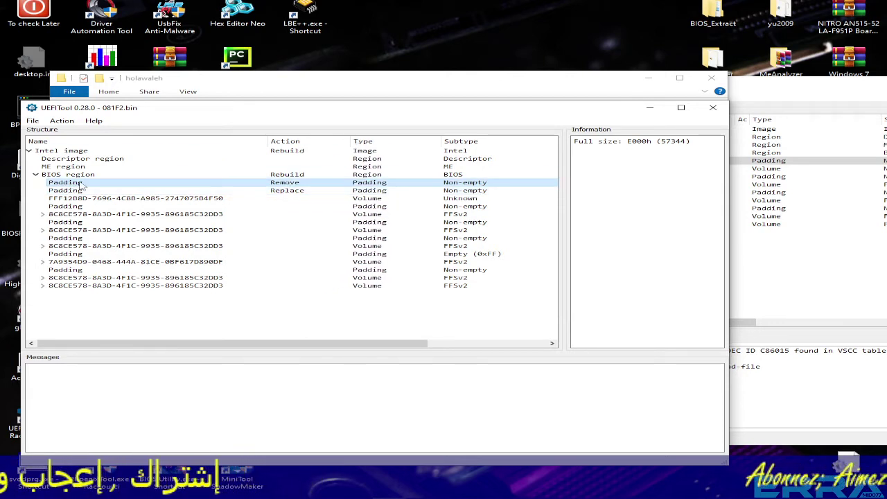
left_click(287, 191)
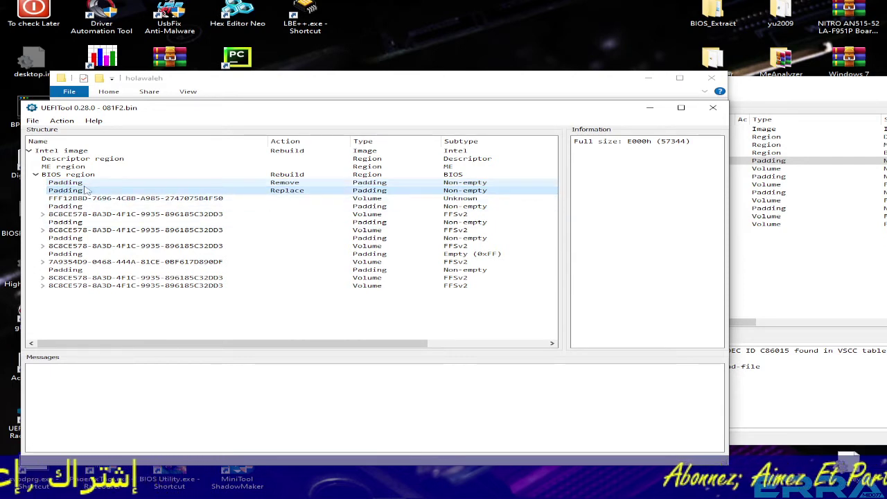
left_click(33, 121)
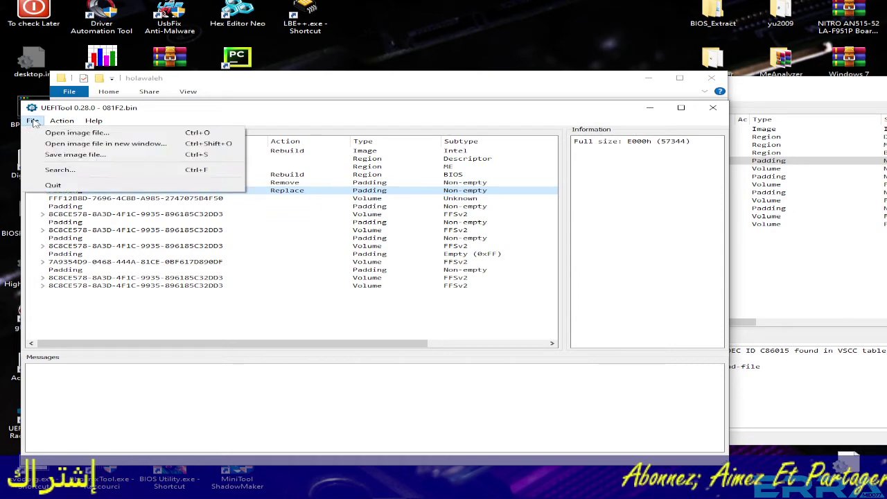
Save the modified image as '081F2 with DMI fixed.bin' in the holawaleh folder.
left_click(72, 155)
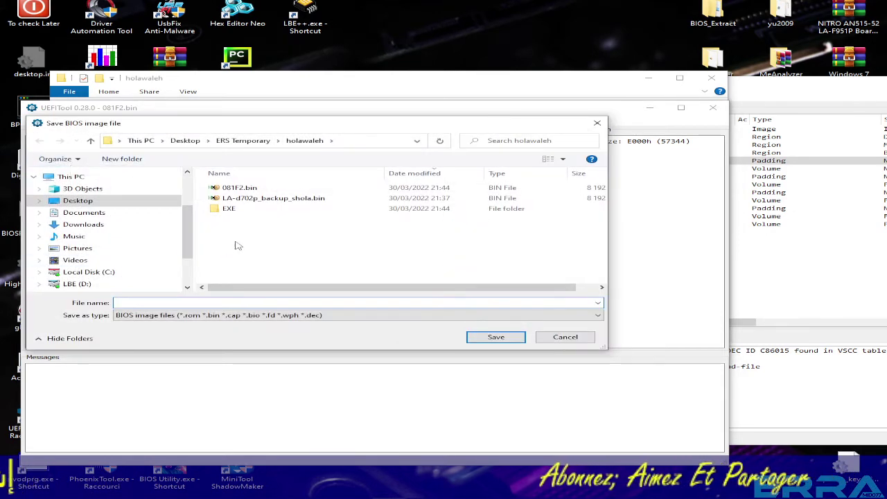
left_click(226, 191)
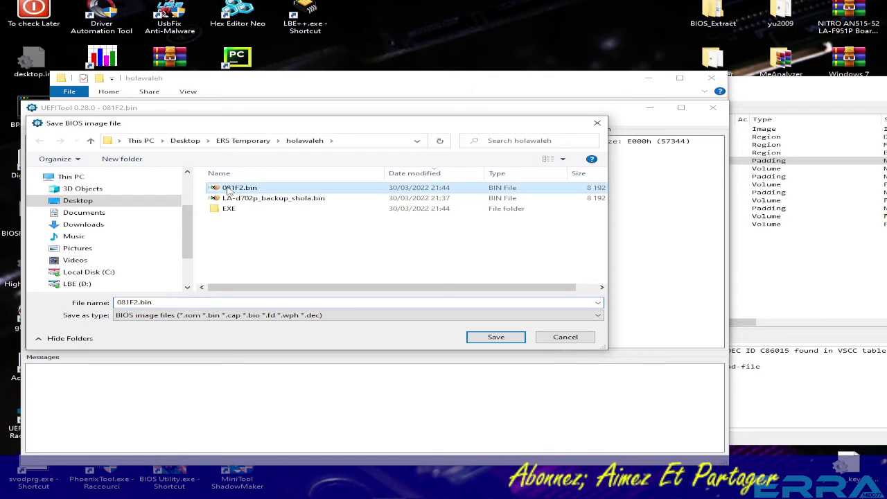
left_click(140, 302)
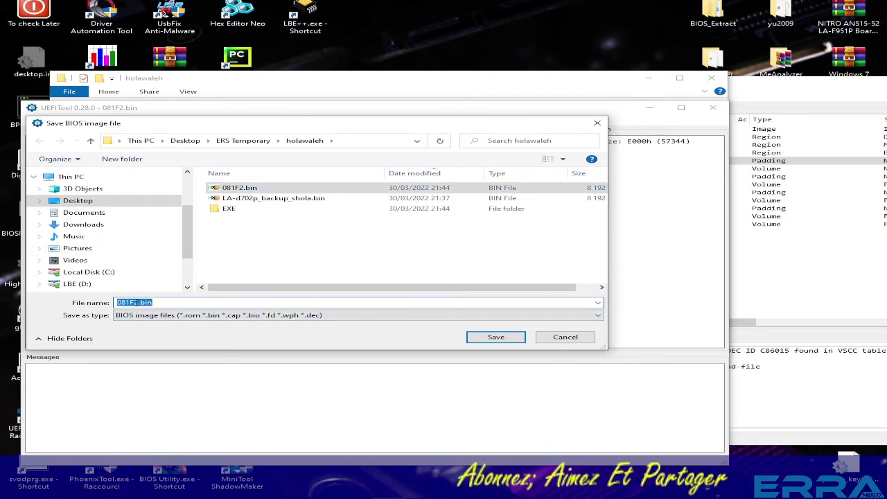
left_click(133, 303)
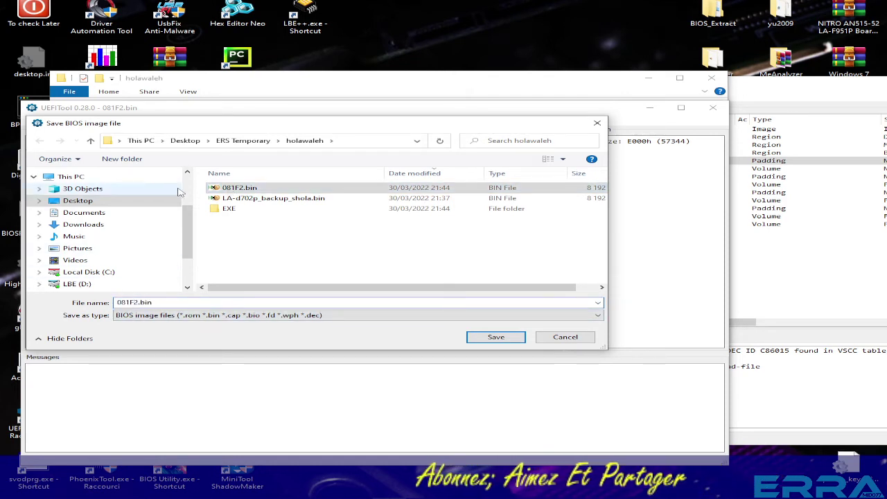
key("Right")
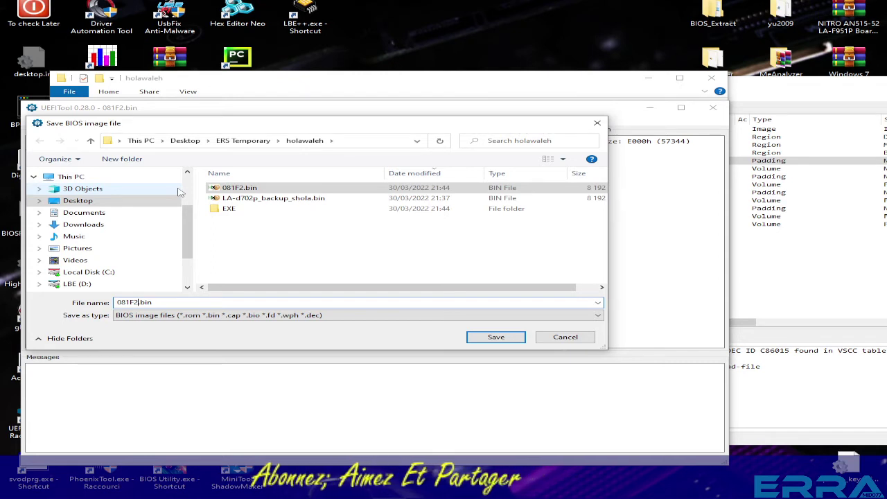
type("wi")
type("th DMI")
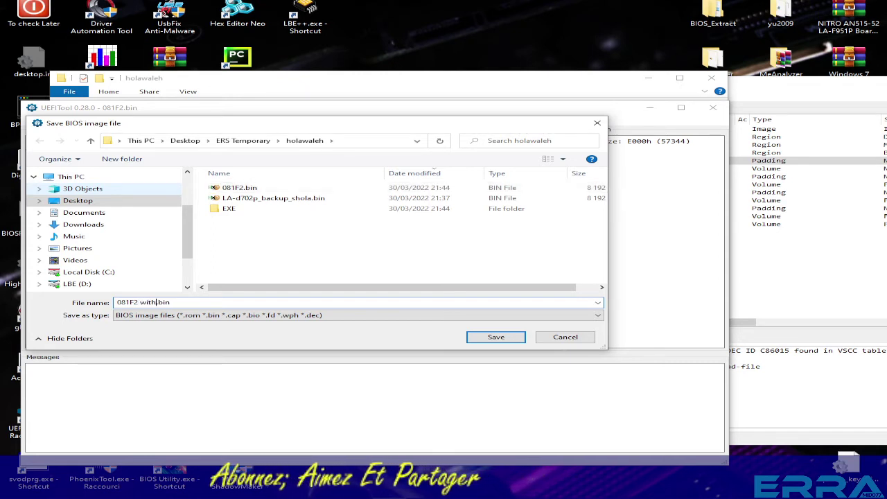
type(" fixed")
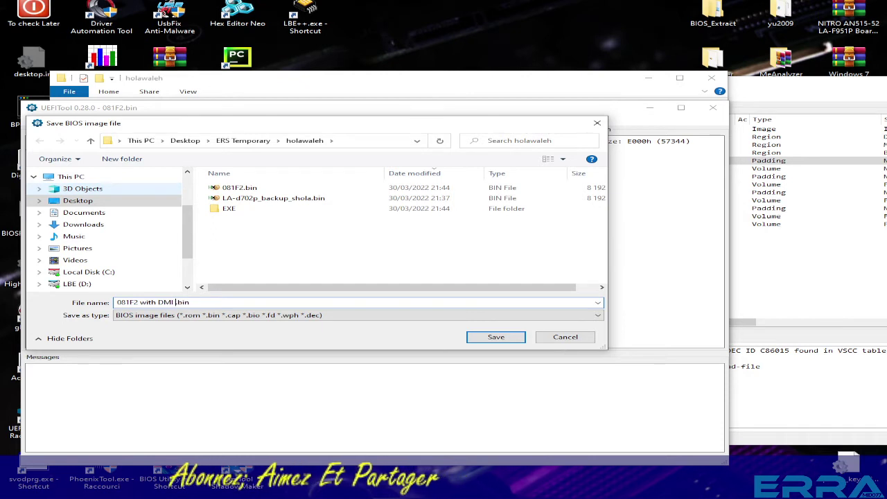
type("d")
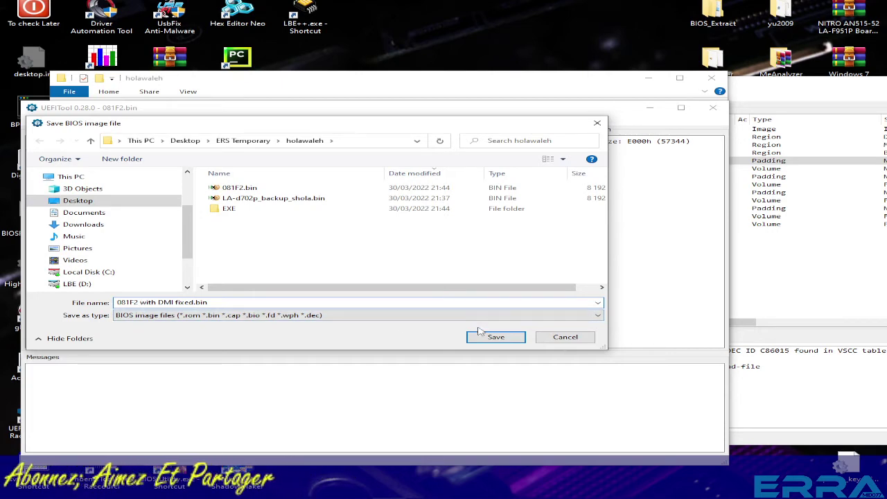
left_click(496, 338)
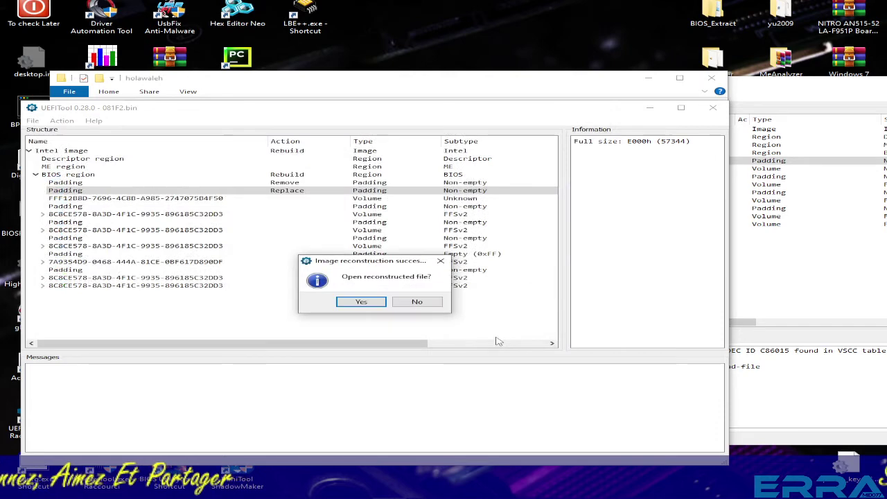
Open the rebuilt '081F2 with DMI fixed.bin', clear its message log, and show the HP 250 G5 support tab.
left_click(372, 301)
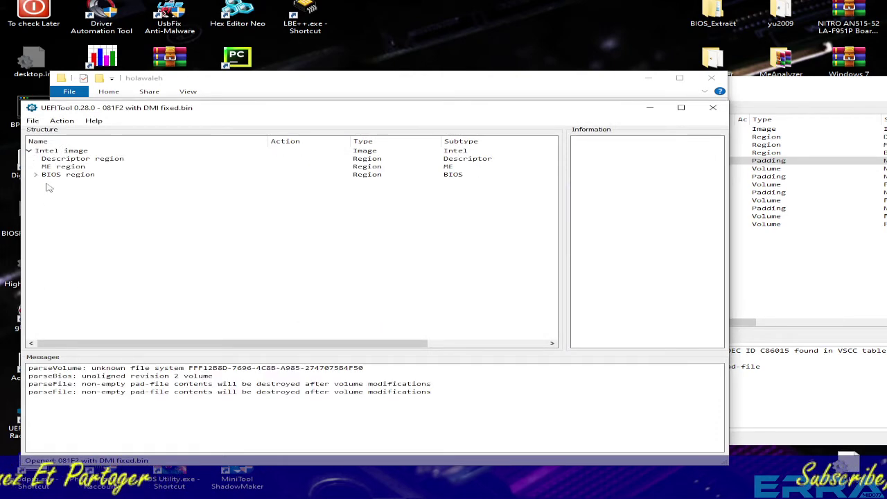
left_click(36, 176)
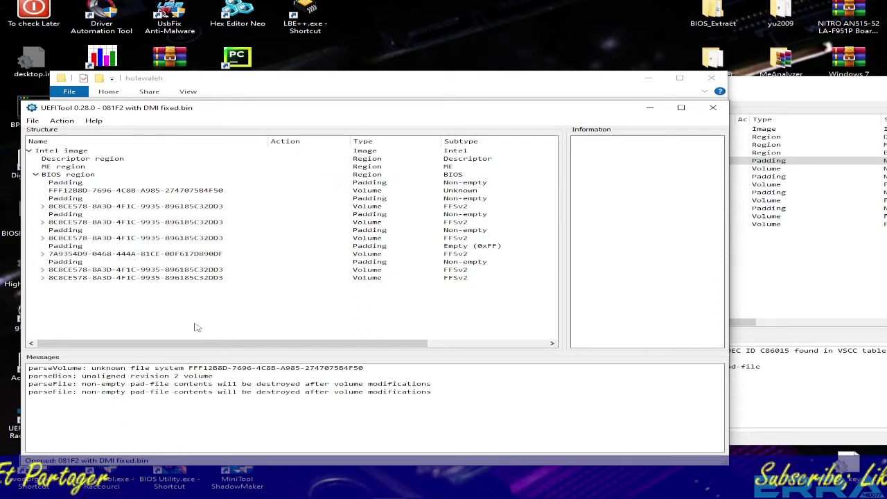
right_click(176, 378)
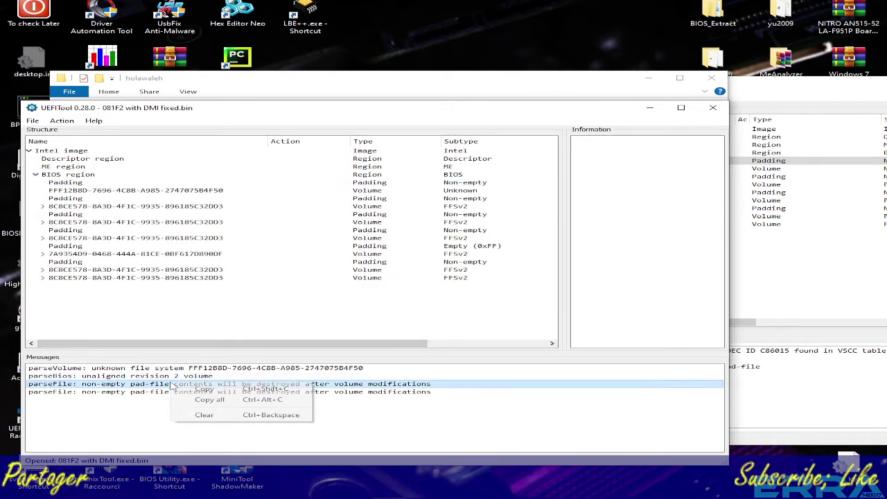
left_click(208, 418)
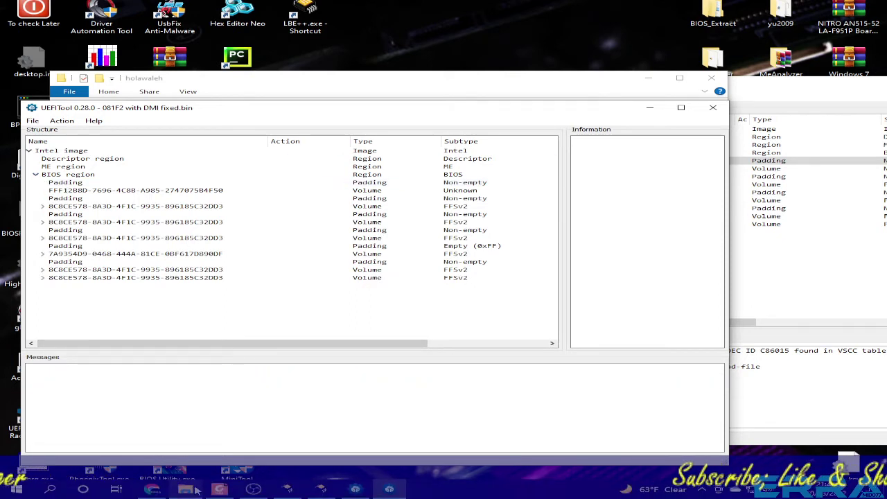
left_click(154, 490)
left_click(554, 2)
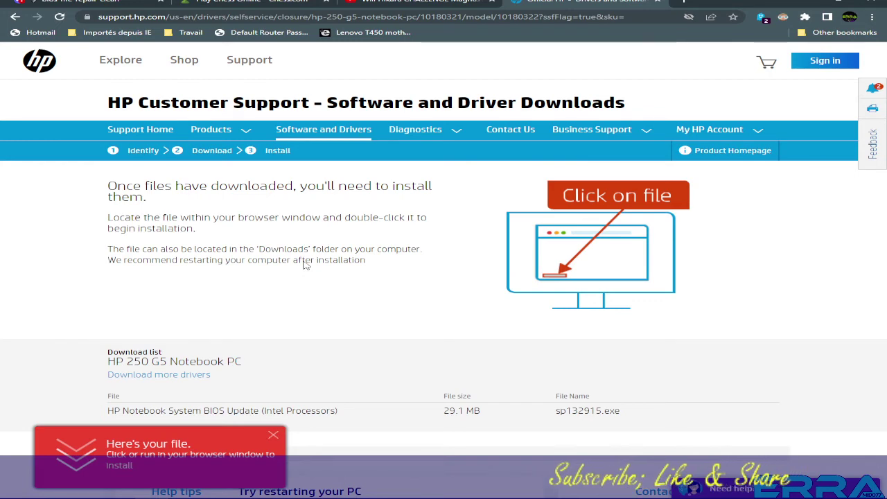
Return to the unit-conversion.info converter, copy the serial's hex string, and bring UEFITool over the browser.
left_click(16, 17)
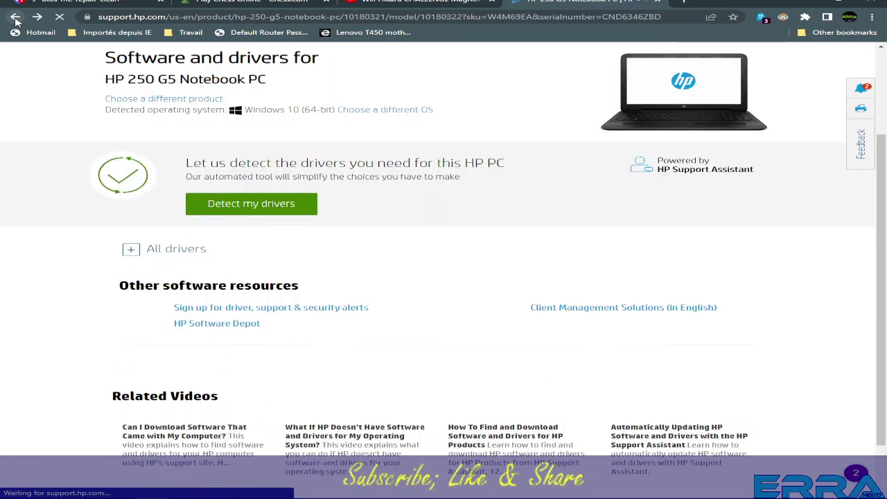
left_click(15, 17)
left_click(15, 18)
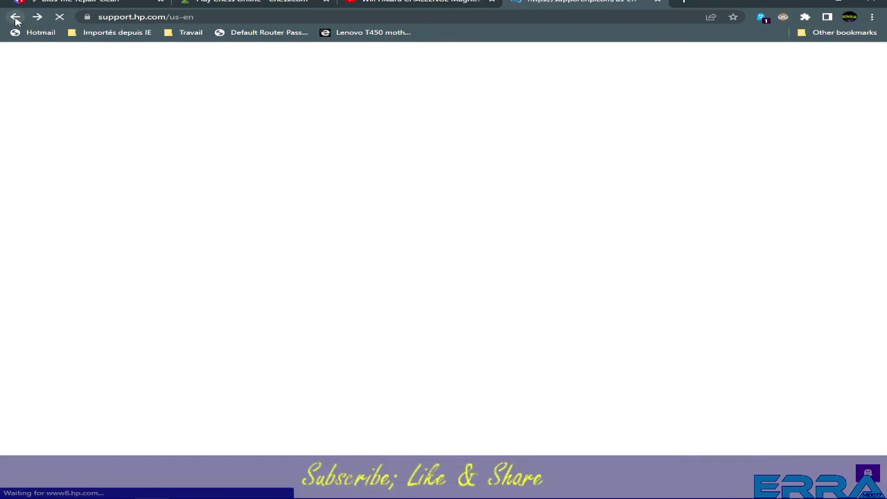
left_click(15, 17)
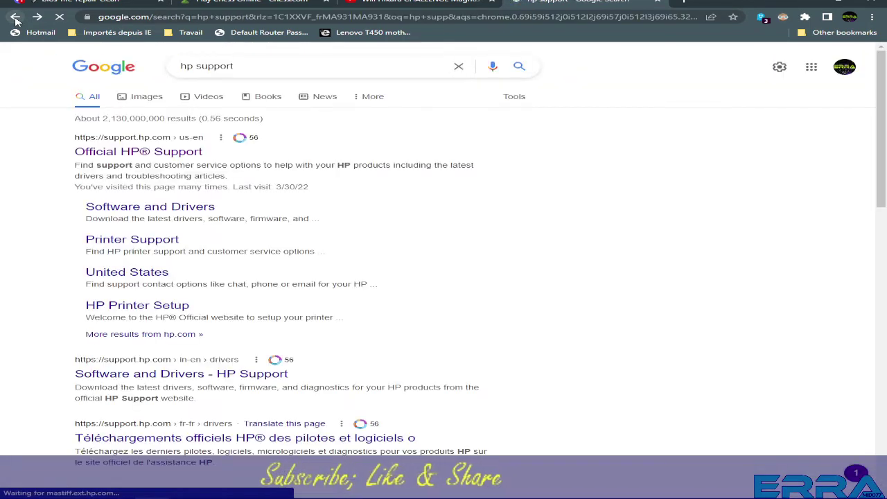
left_click(15, 17)
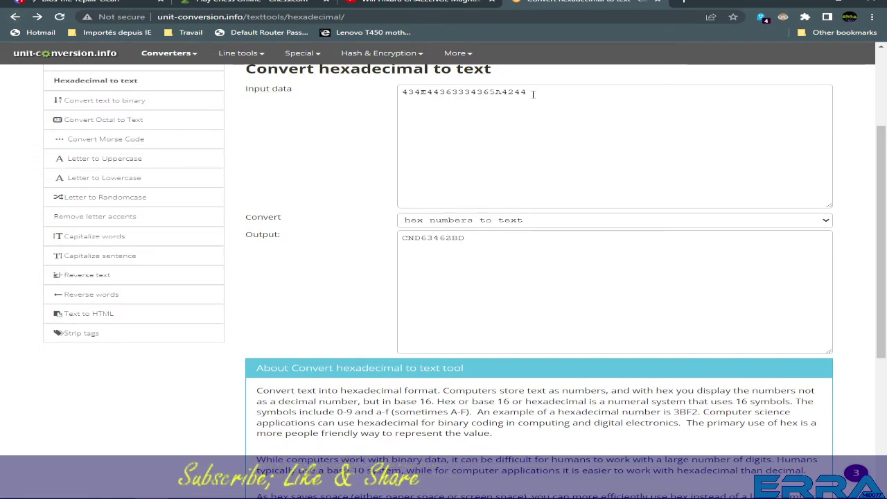
left_click_drag(533, 93, 440, 92)
right_click(435, 92)
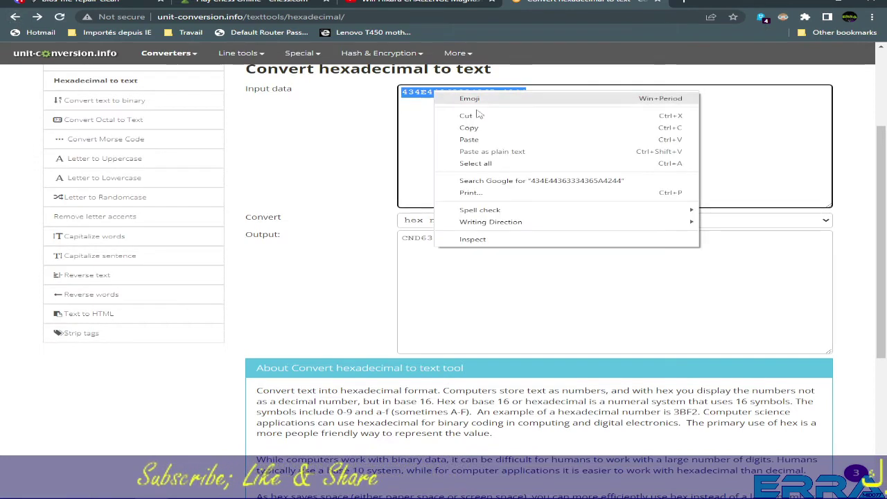
left_click(471, 131)
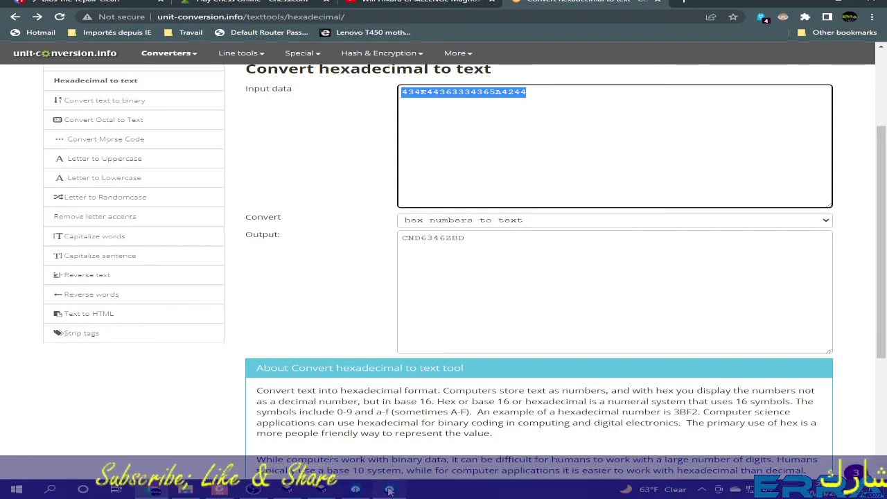
left_click(390, 489)
left_click_drag(208, 106, 301, 107)
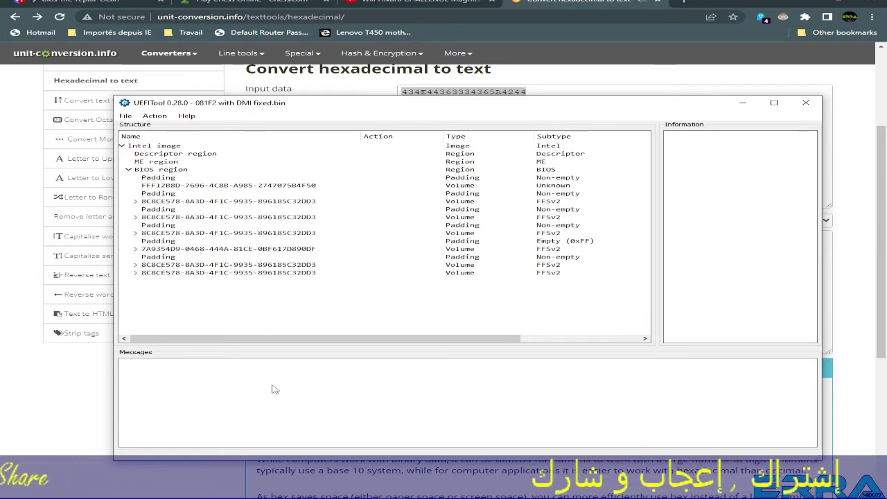
Search the fixed image for the pasted serial hex pattern and jump to its match in the first Padding.
key("ctrl+f")
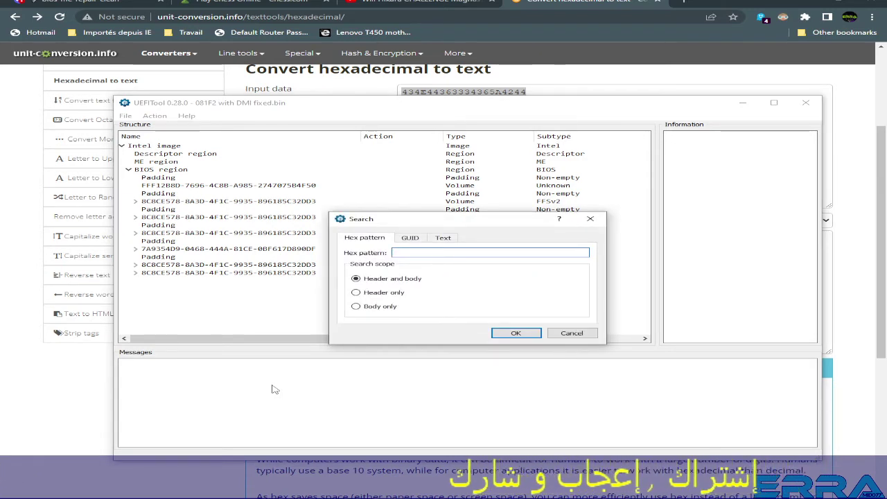
key("ctrl+v")
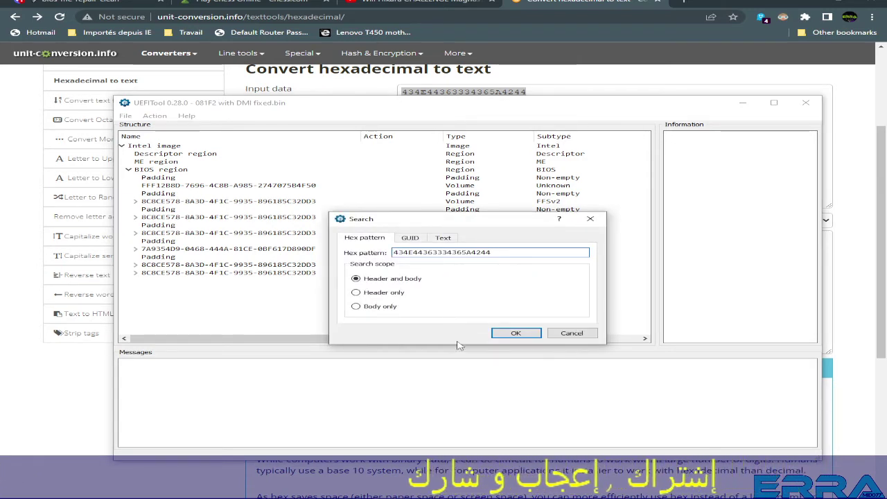
left_click(516, 333)
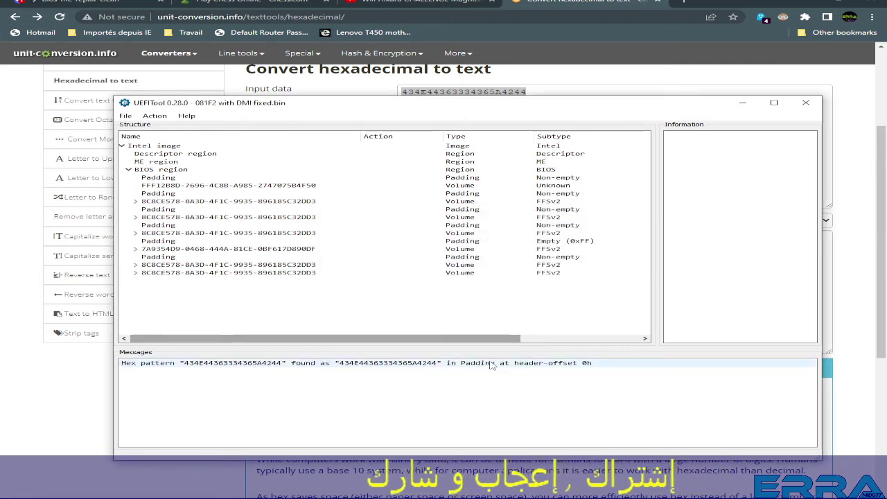
left_click(469, 367)
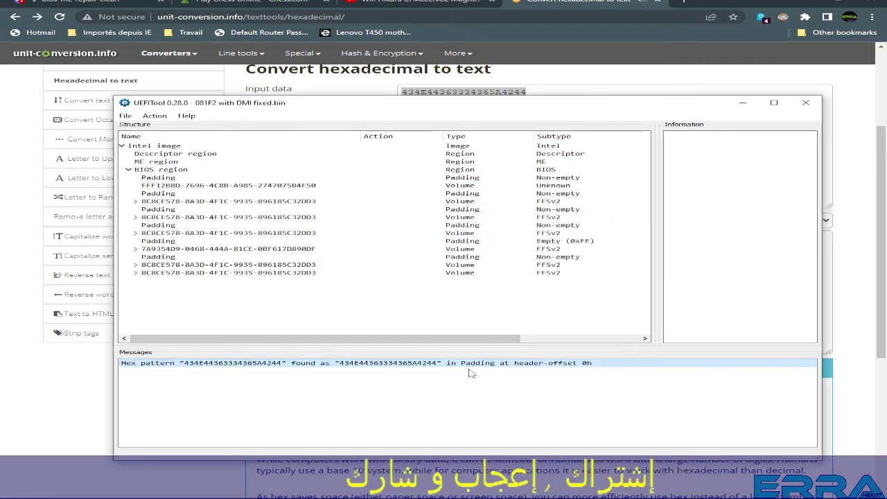
double_click(406, 365)
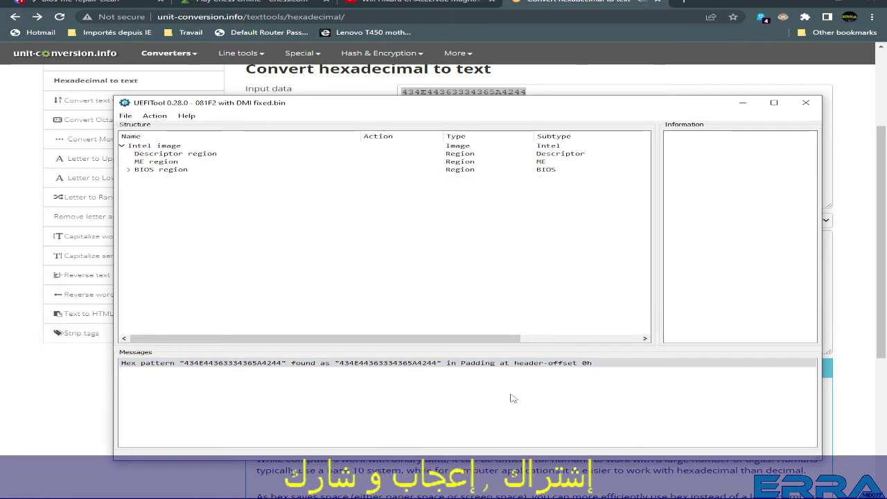
double_click(392, 365)
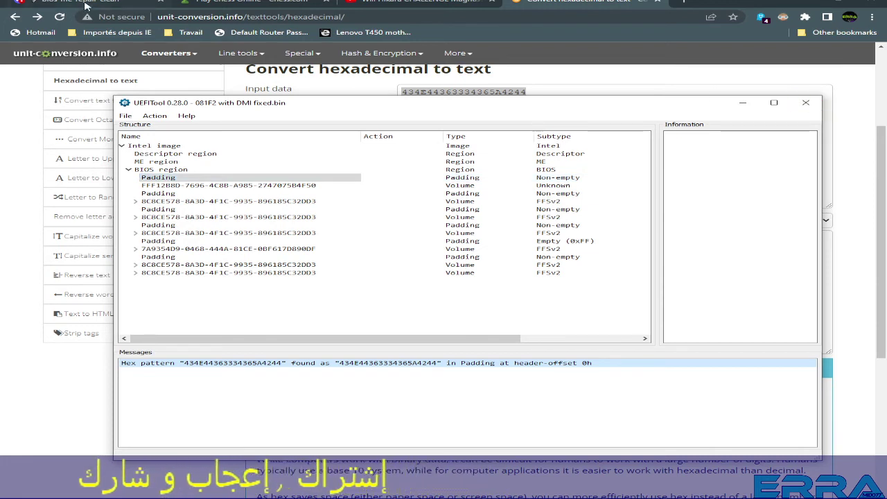
left_click(85, 3)
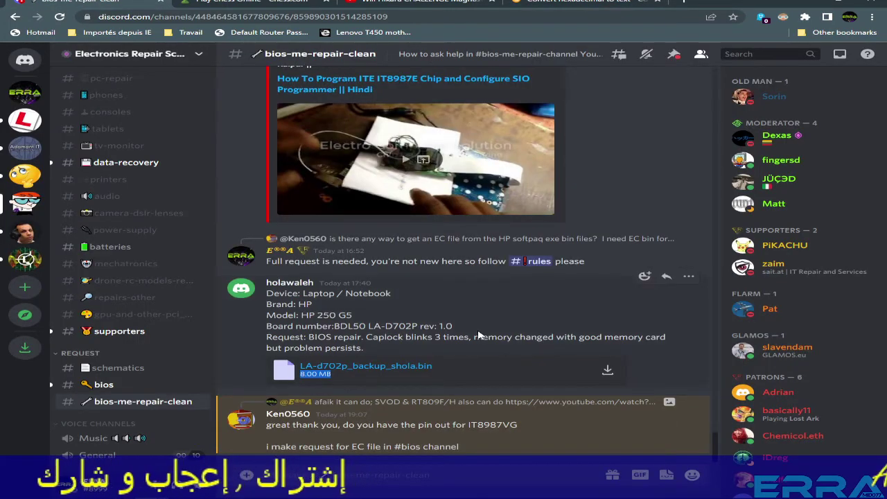
Bring up the holawaleh folder window and move it to the top right.
mouse_move(212, 489)
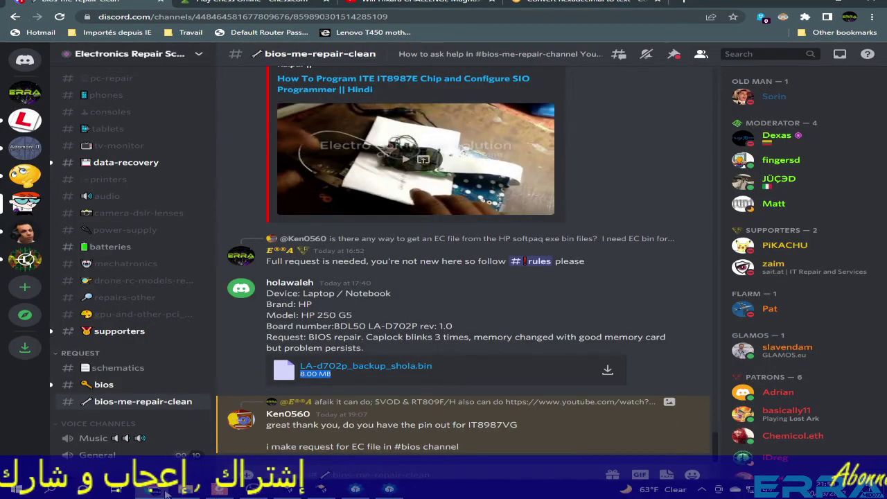
mouse_move(159, 492)
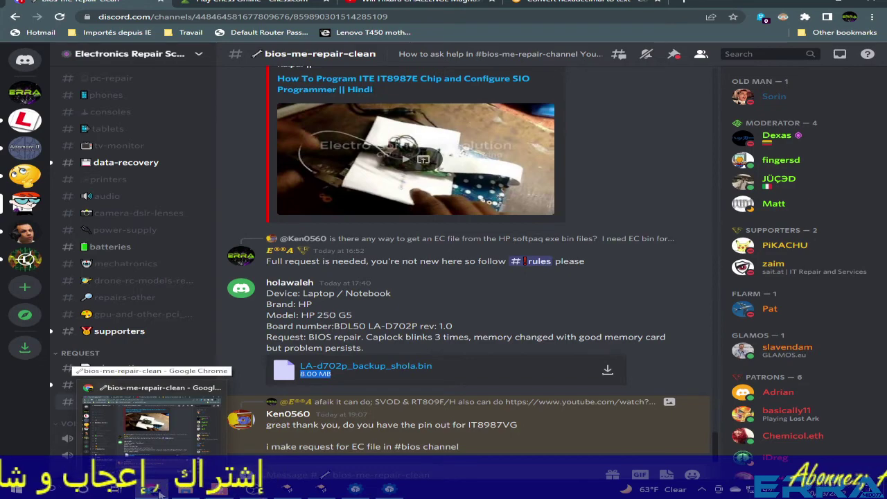
left_click(184, 489)
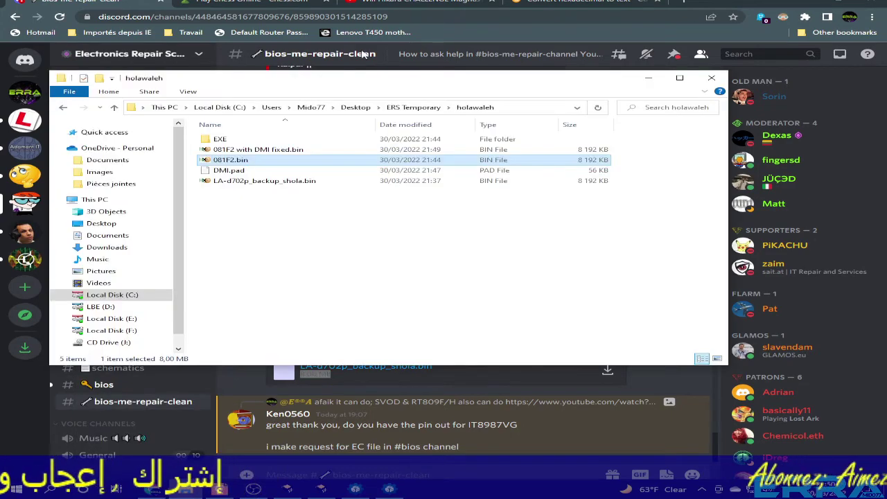
left_click_drag(315, 86, 430, 43)
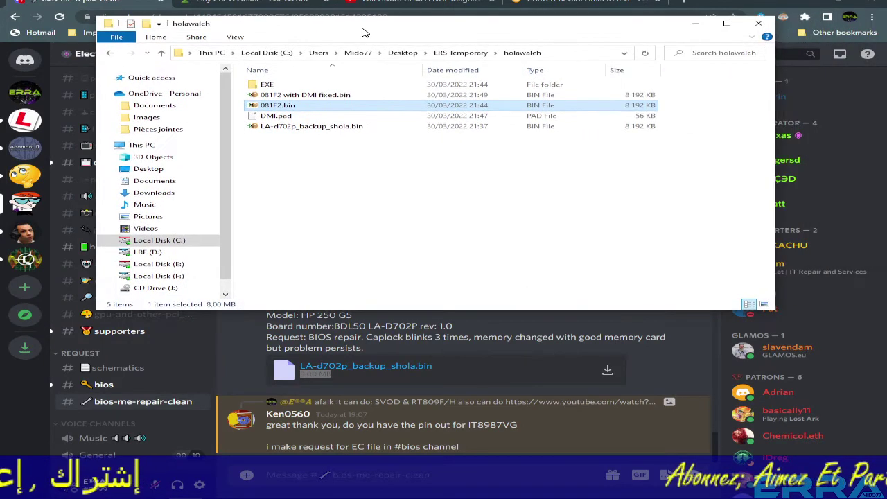